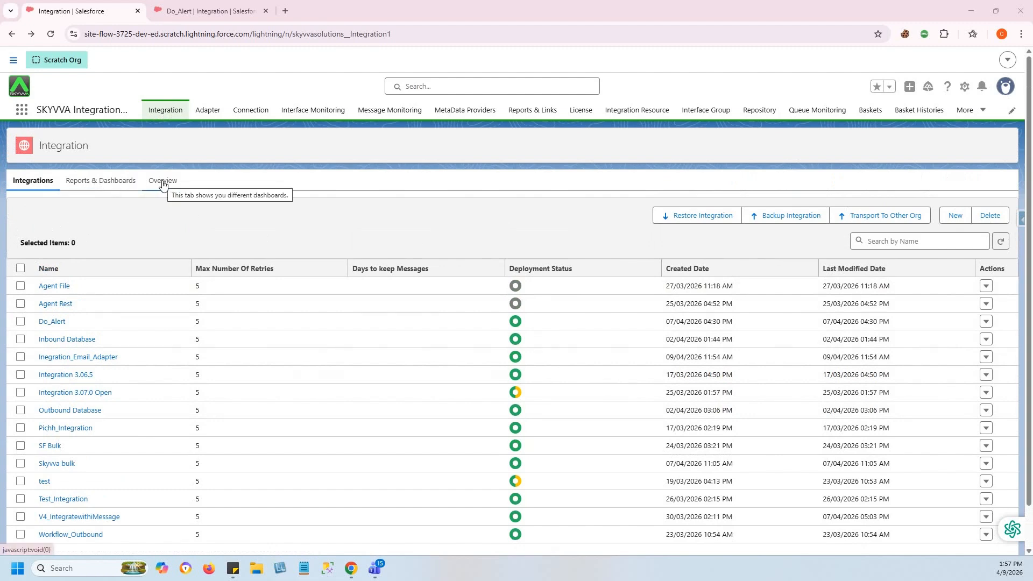
Open Reports & Dashboards and view the Top 10 Integrations reports for Failed Messages and High Volume Messages
click(121, 183)
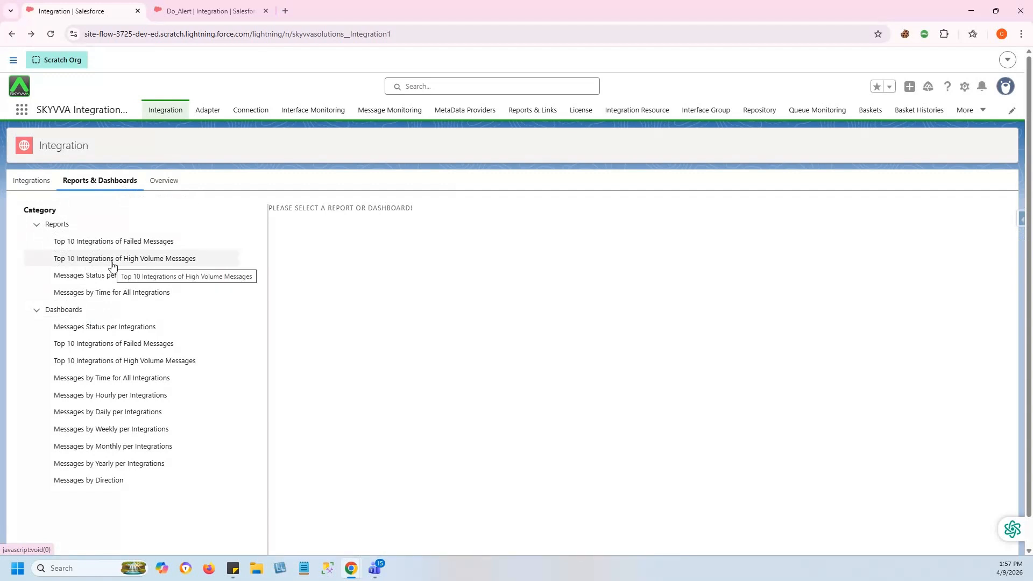
click(122, 242)
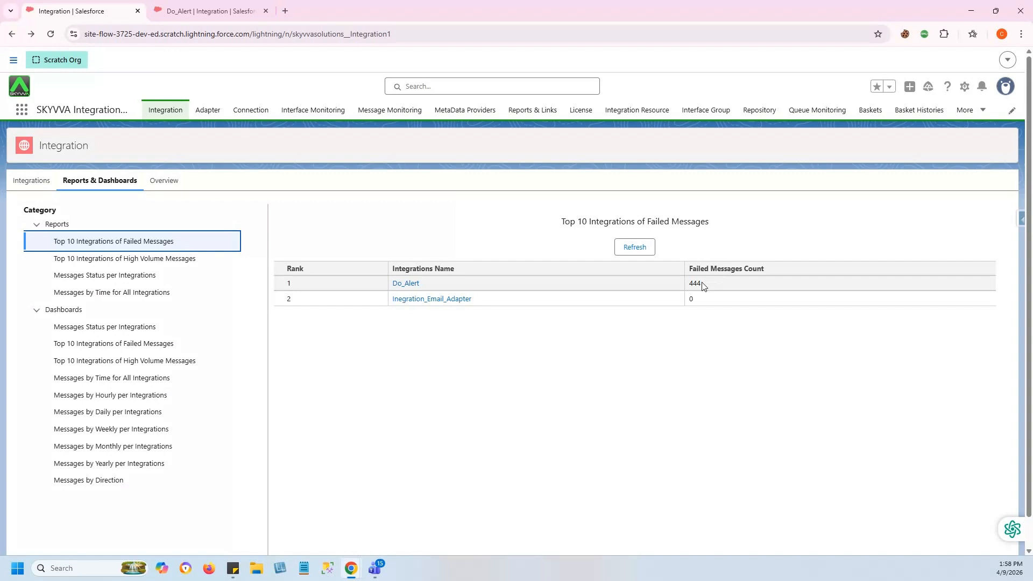
click(171, 260)
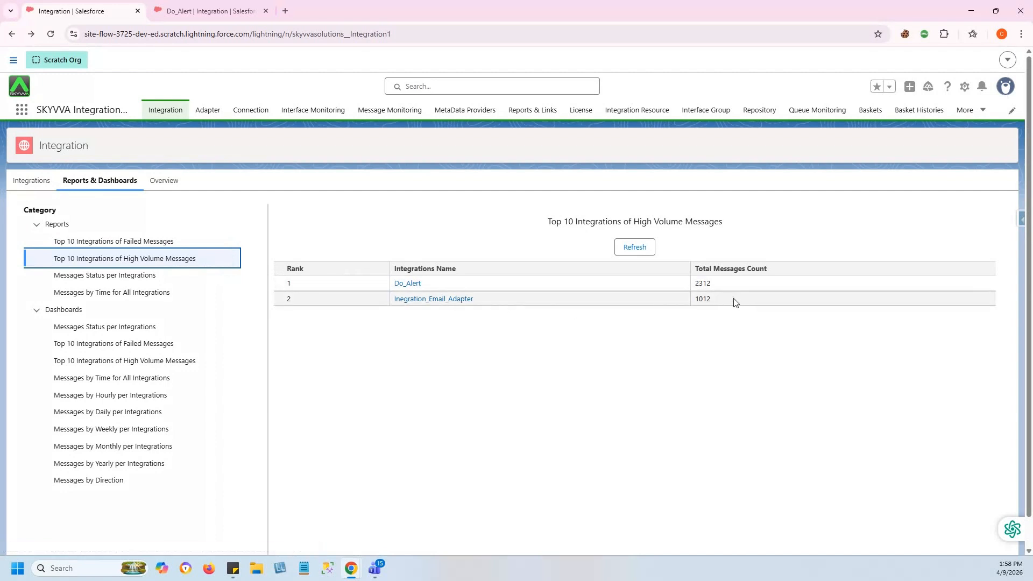
View the Messages Status per Integrations report and examine the message counts by status, including the All Integrations row
click(115, 276)
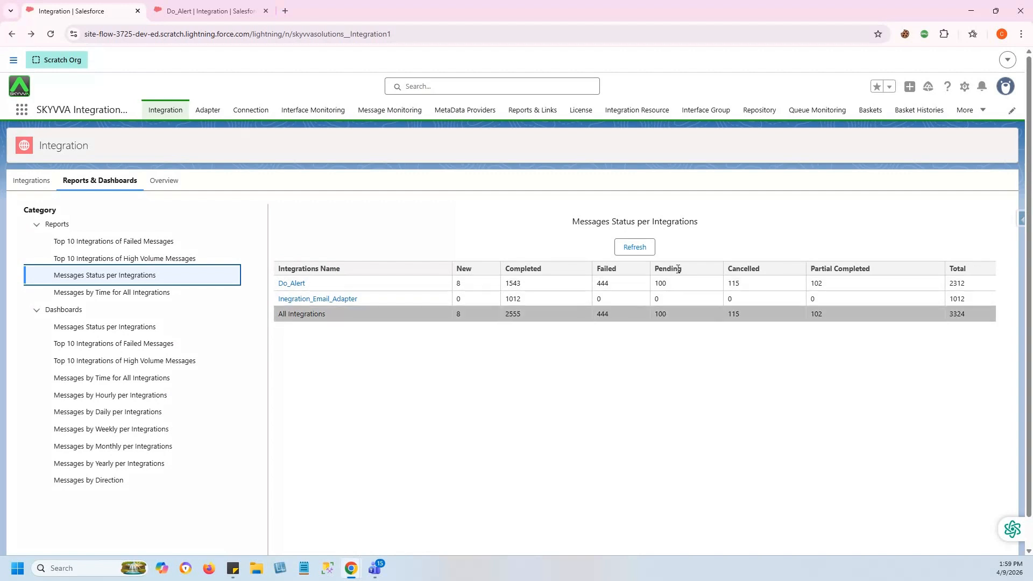
click(666, 314)
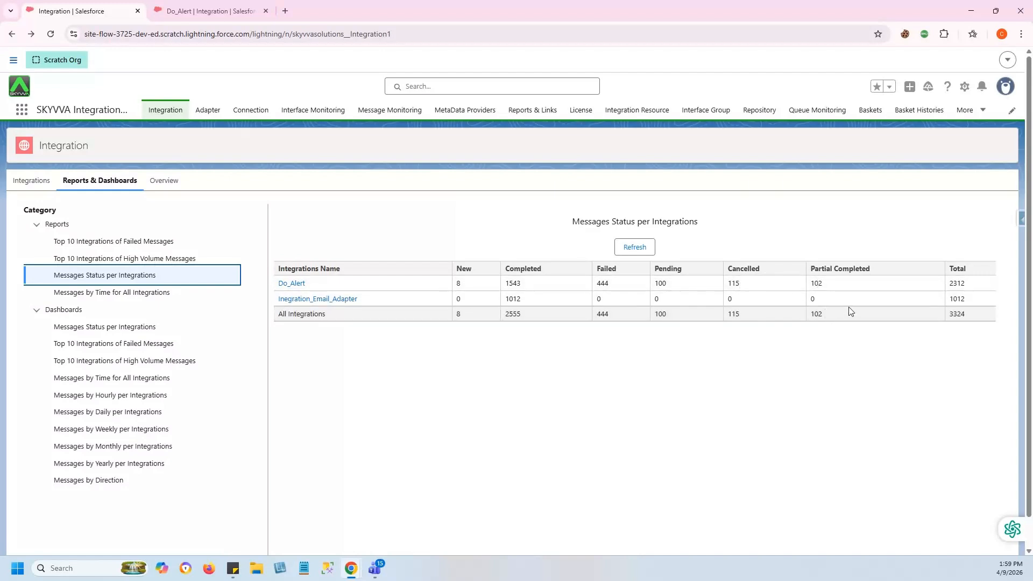
Open the Messages by Time for All Integrations report with the Hourly period and examine the hourly message counts of both integrations
click(148, 292)
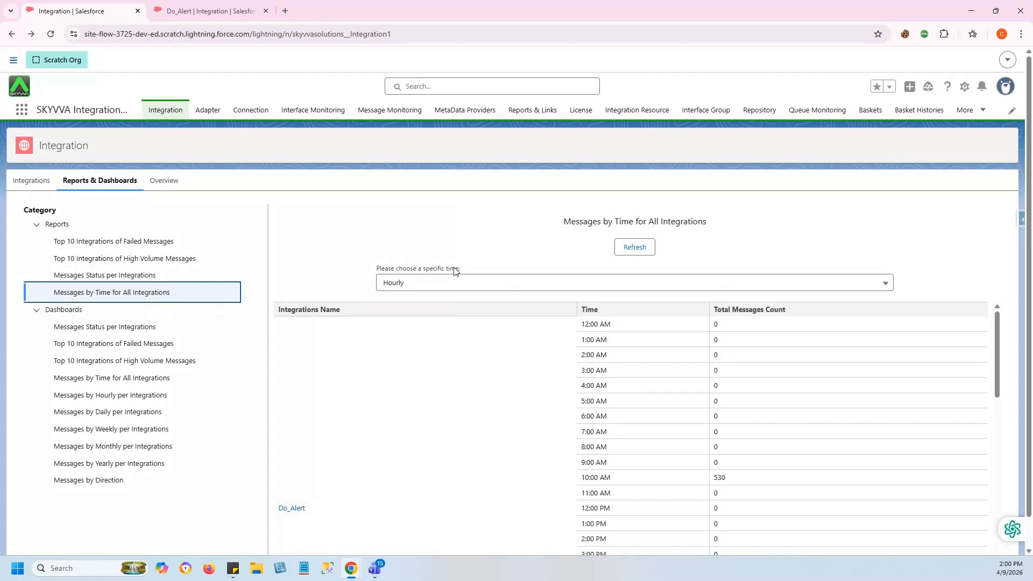
click(418, 284)
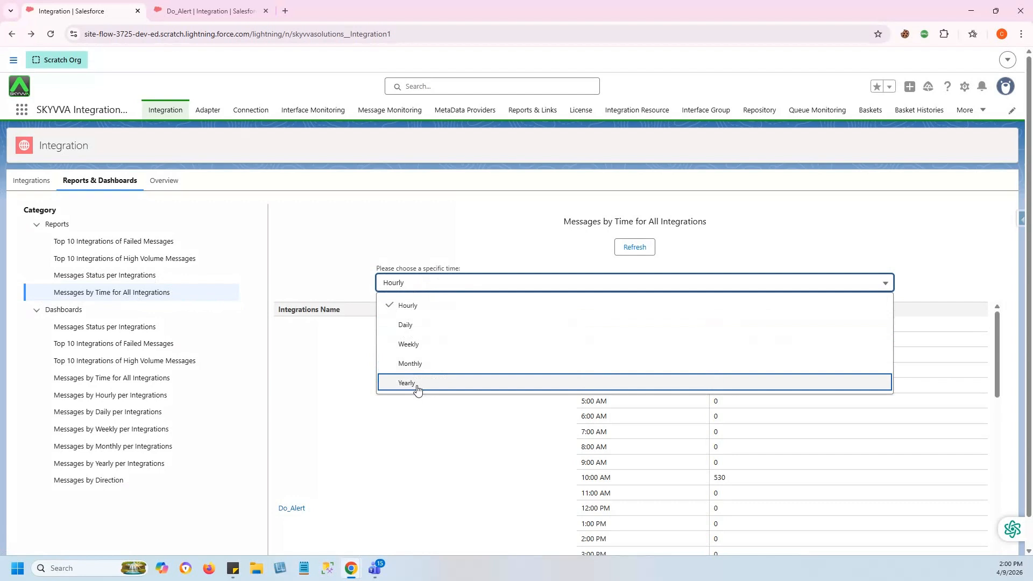
click(418, 305)
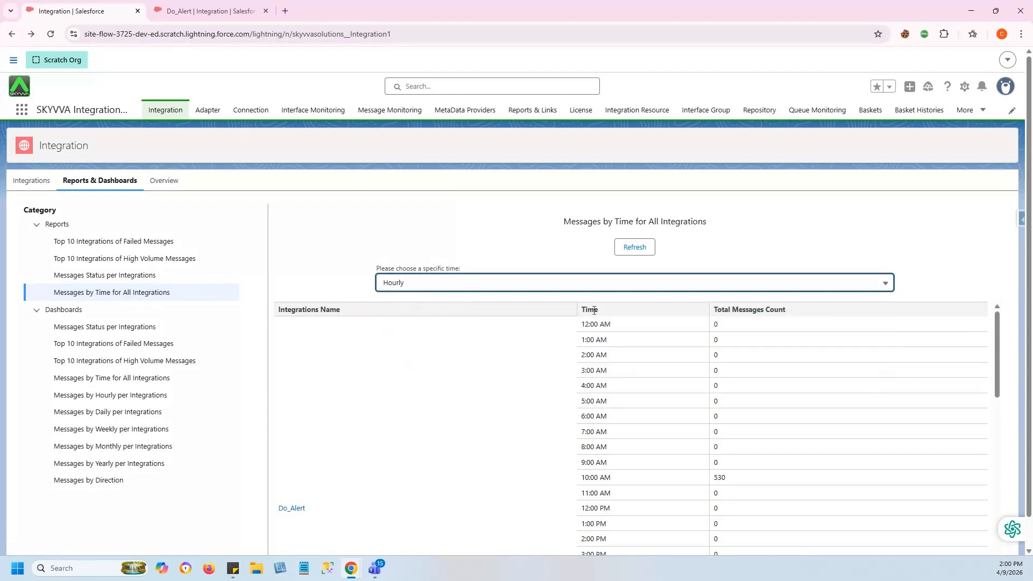
drag(581, 325, 613, 330)
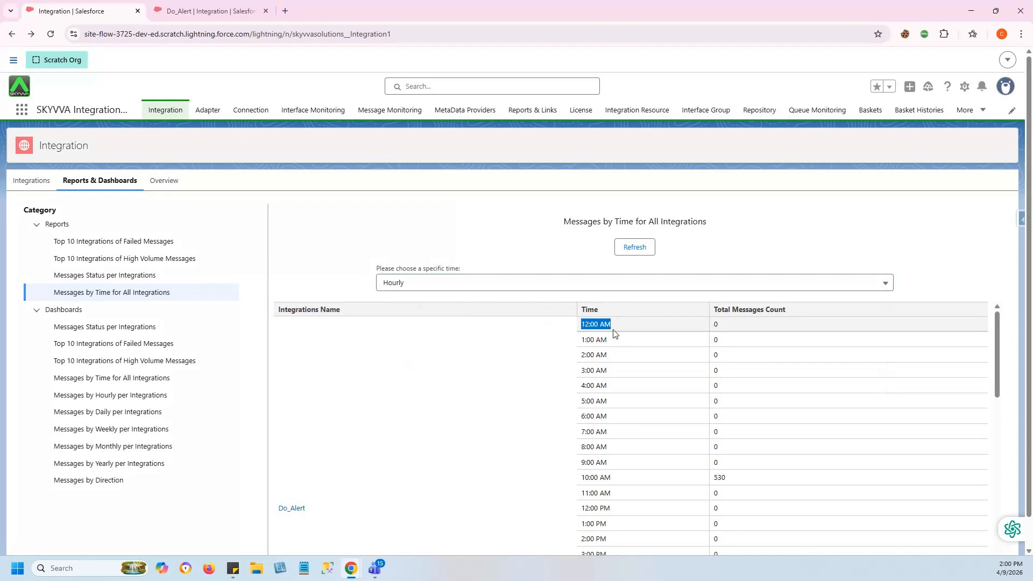
scroll(613, 333, down, 1)
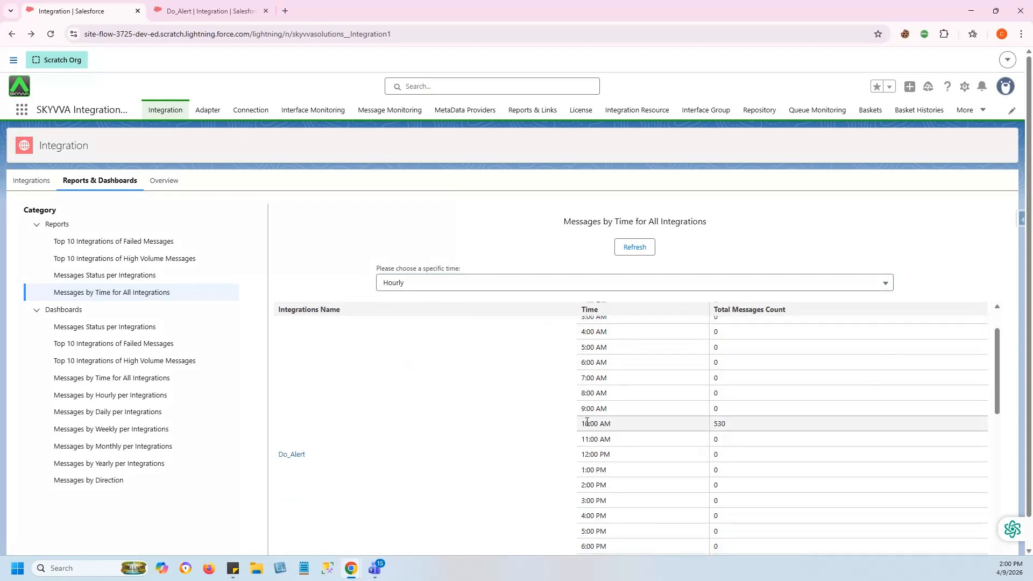
drag(585, 423, 747, 424)
scroll(484, 420, down, 8)
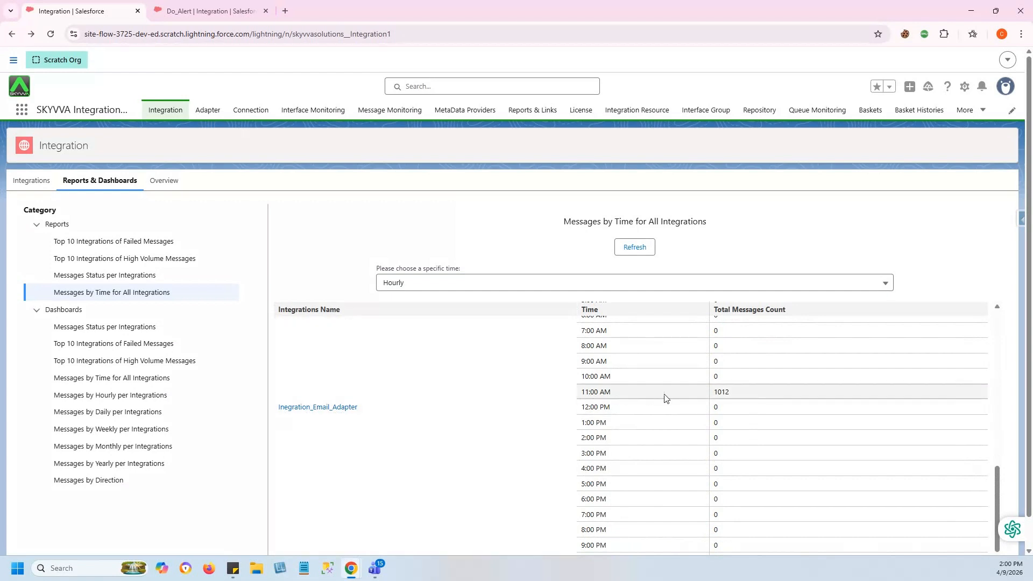
drag(721, 393, 733, 398)
scroll(733, 398, down, 1)
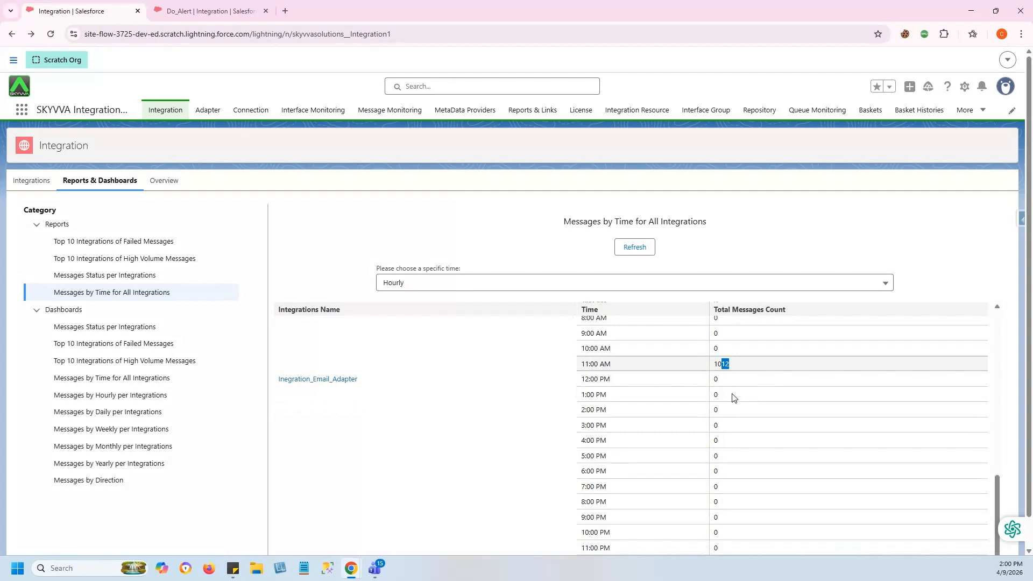
scroll(722, 457, down, 1)
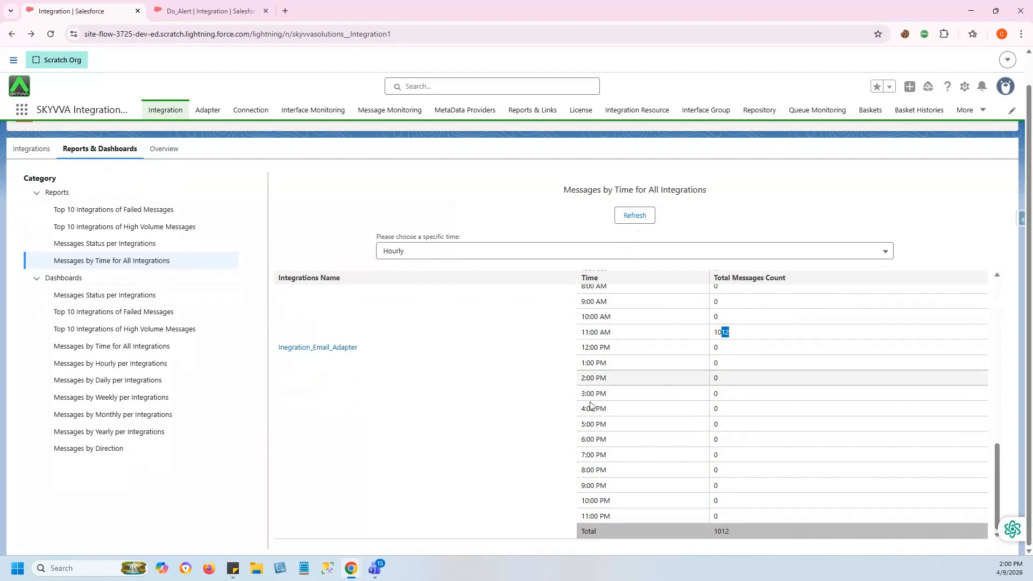
Switch the Messages by Time report to the Daily period and examine Do_Alert's Wednesday message count
click(444, 253)
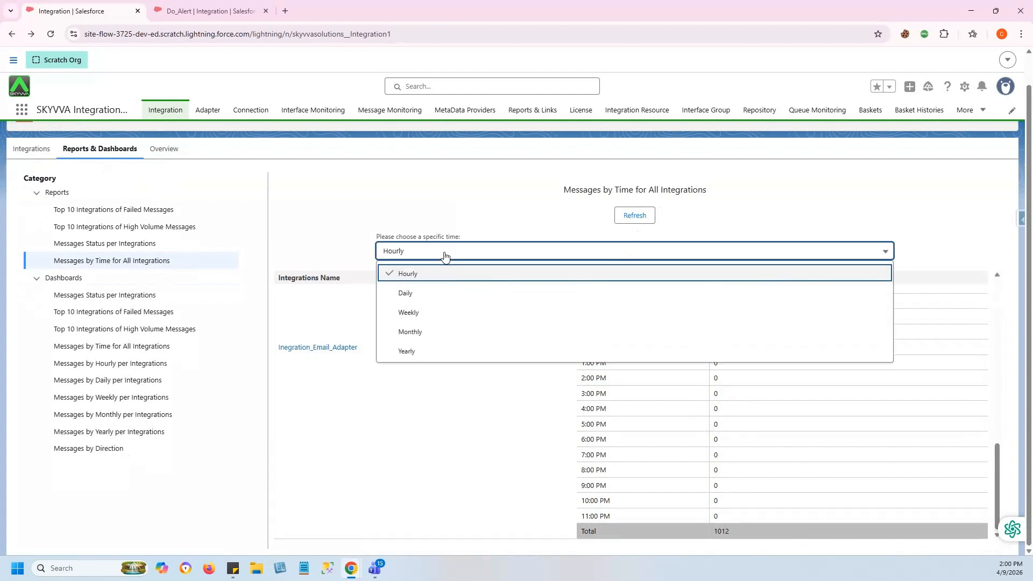
click(418, 293)
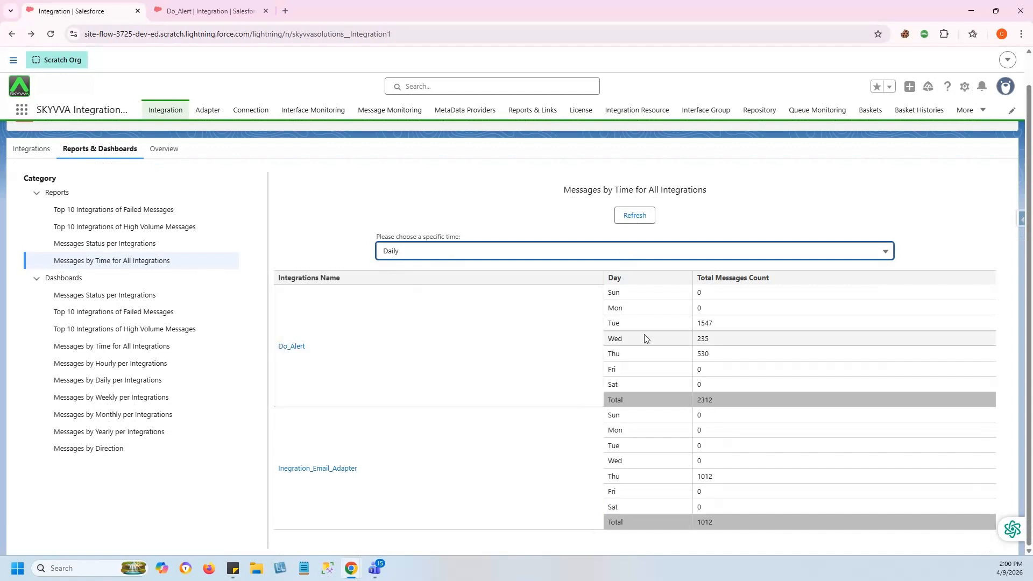
drag(615, 338, 698, 337)
double_click(702, 338)
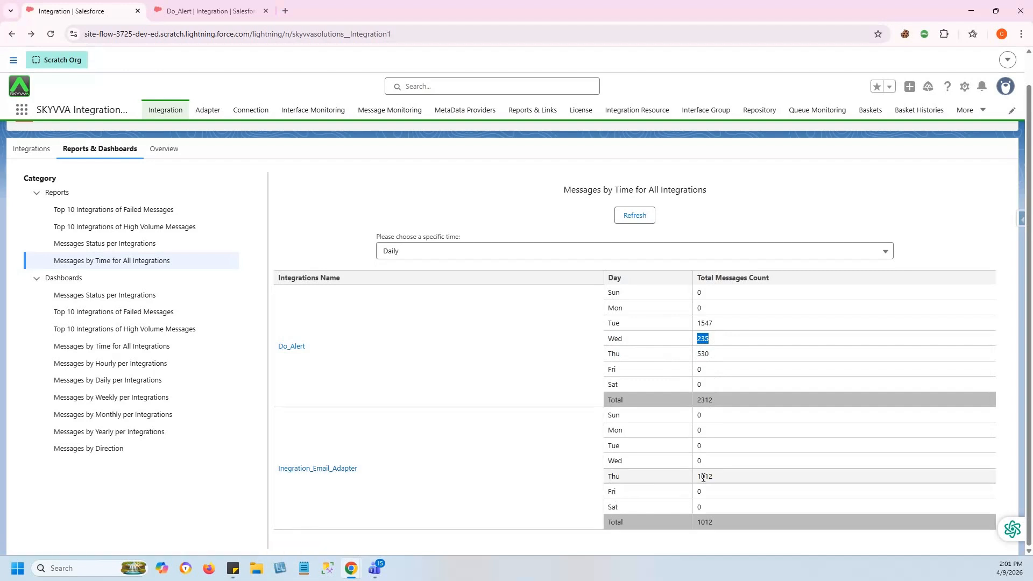
Switch the Messages by Time report to Weekly and review the week-by-week counts and totals of both integrations
click(407, 251)
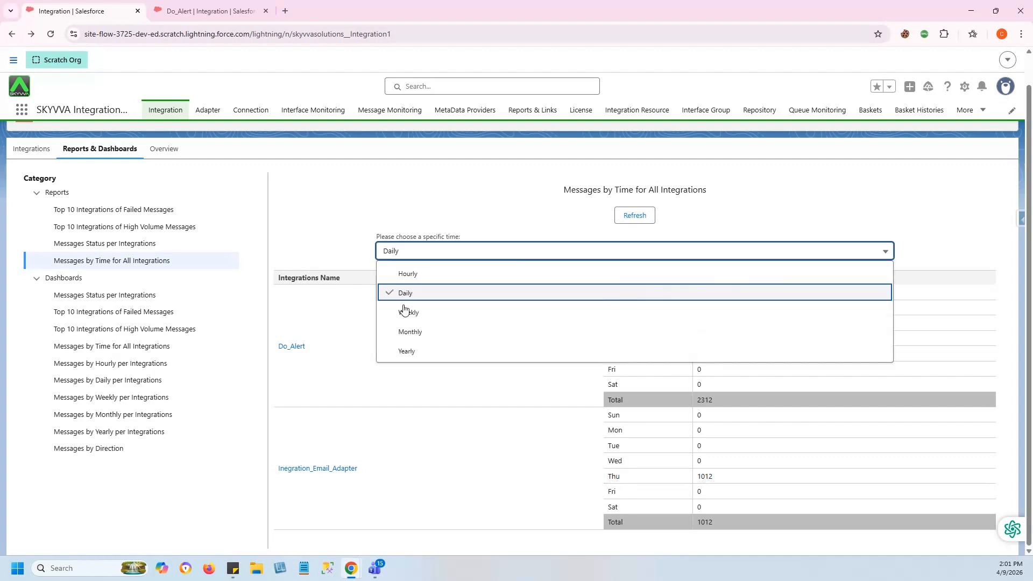
click(408, 313)
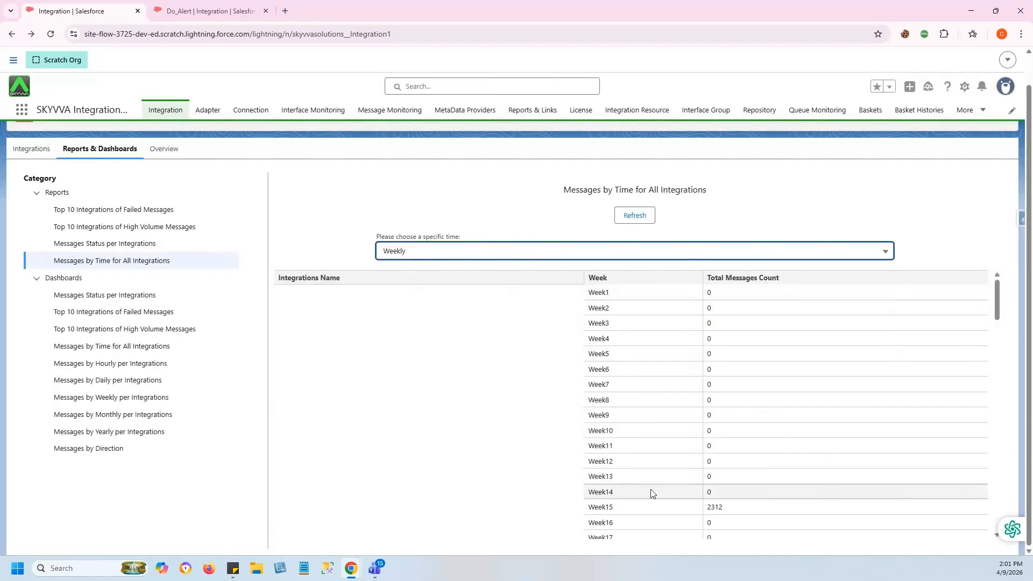
scroll(651, 493, down, 10)
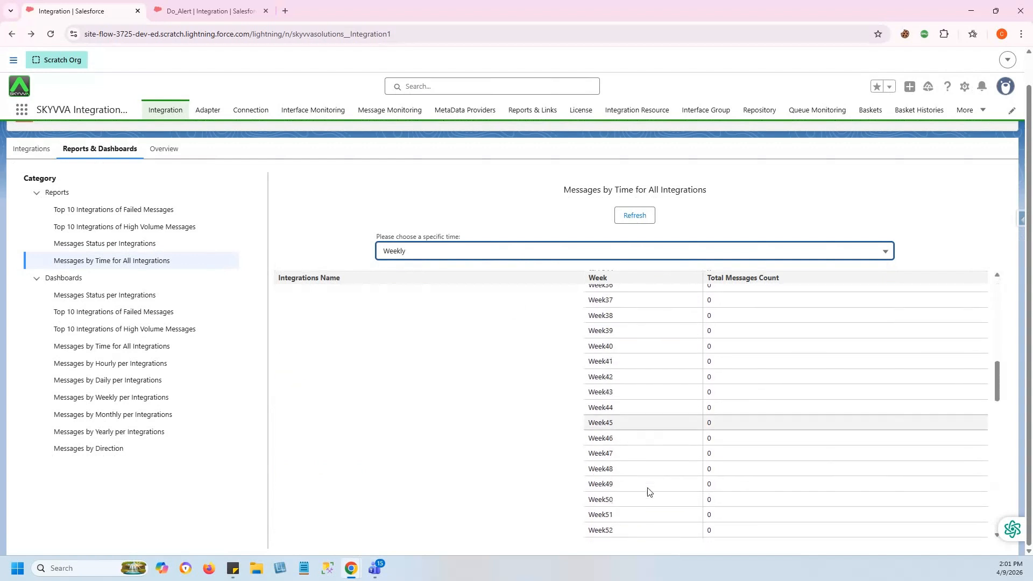
scroll(648, 490, down, 2)
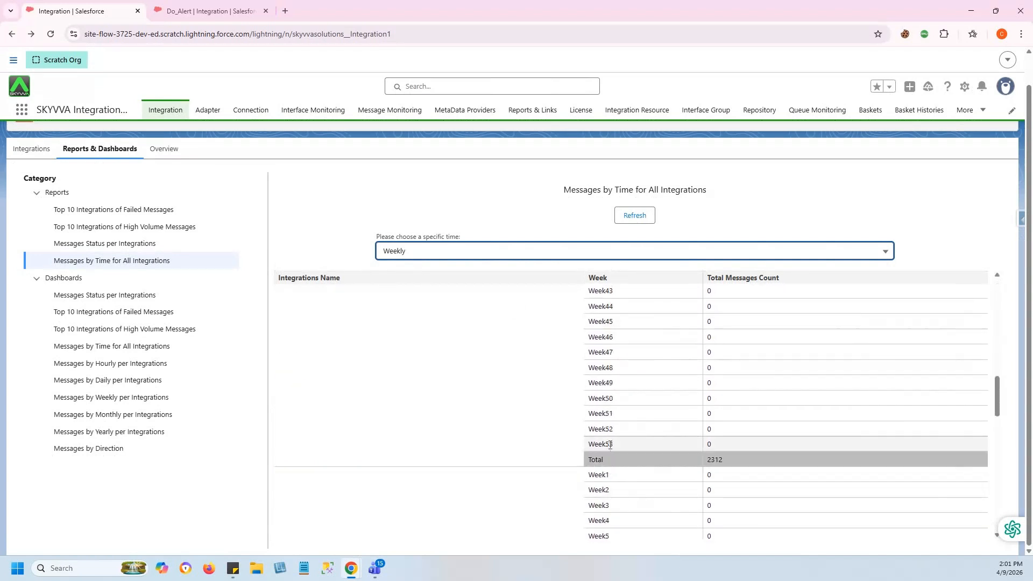
scroll(610, 445, down, 9)
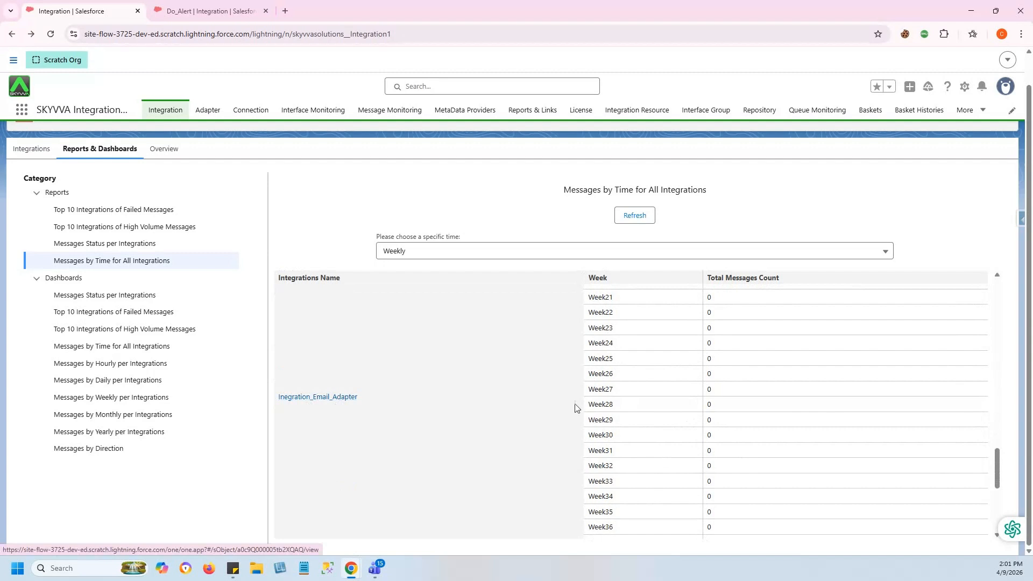
scroll(646, 415, down, 8)
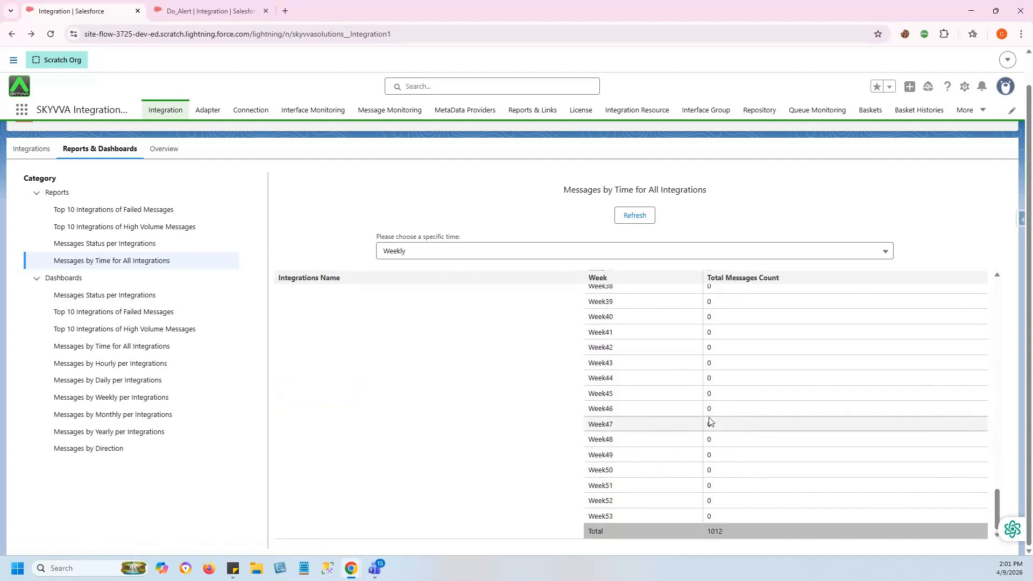
Switch the Messages by Time report to Monthly and review the monthly message counts of both integrations
click(538, 250)
click(421, 330)
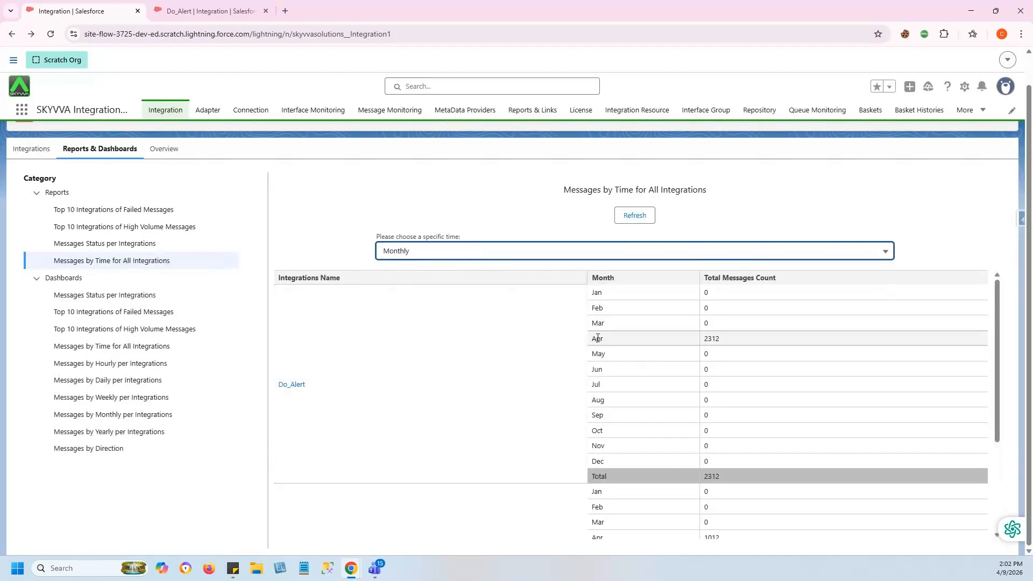
click(750, 346)
scroll(750, 346, down, 3)
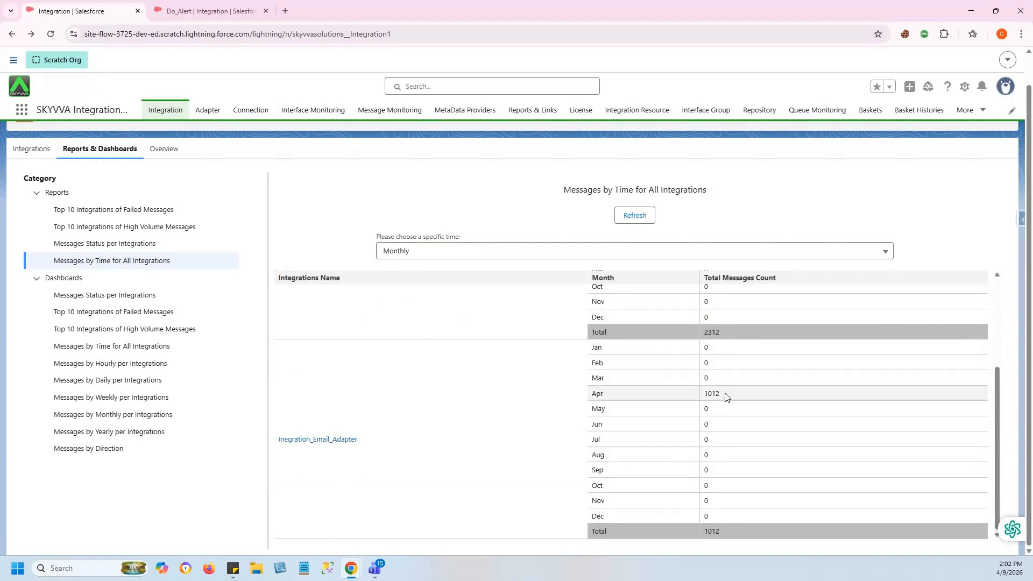
Switch the Messages by Time report to Yearly and examine Do_Alert's message count for 2026
click(522, 251)
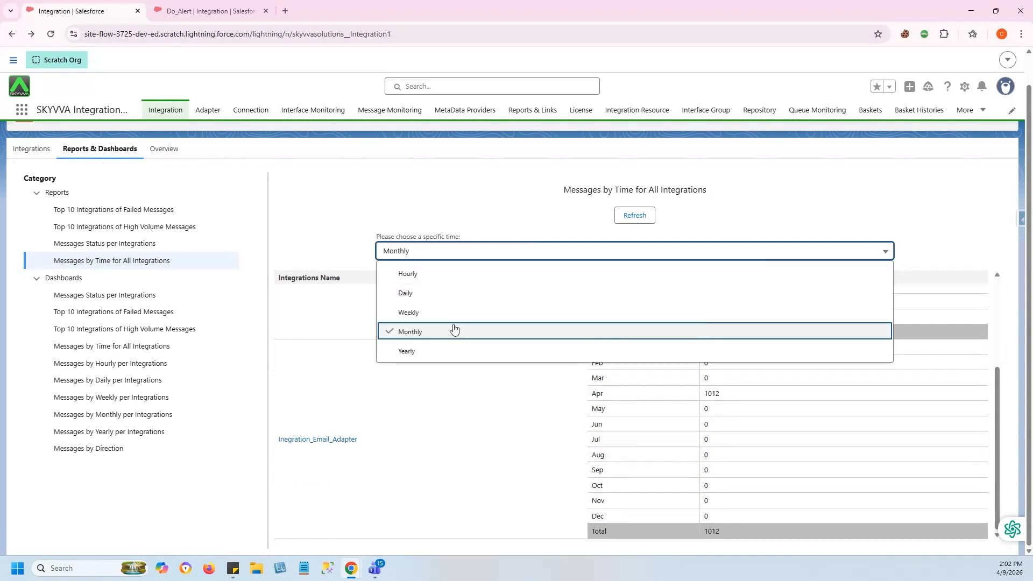
click(417, 351)
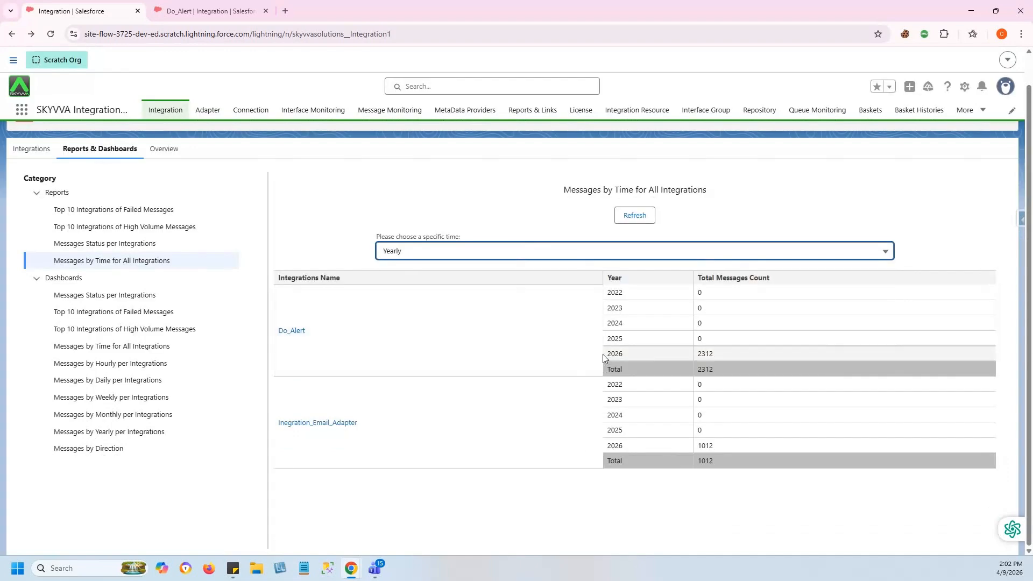
drag(611, 354, 729, 357)
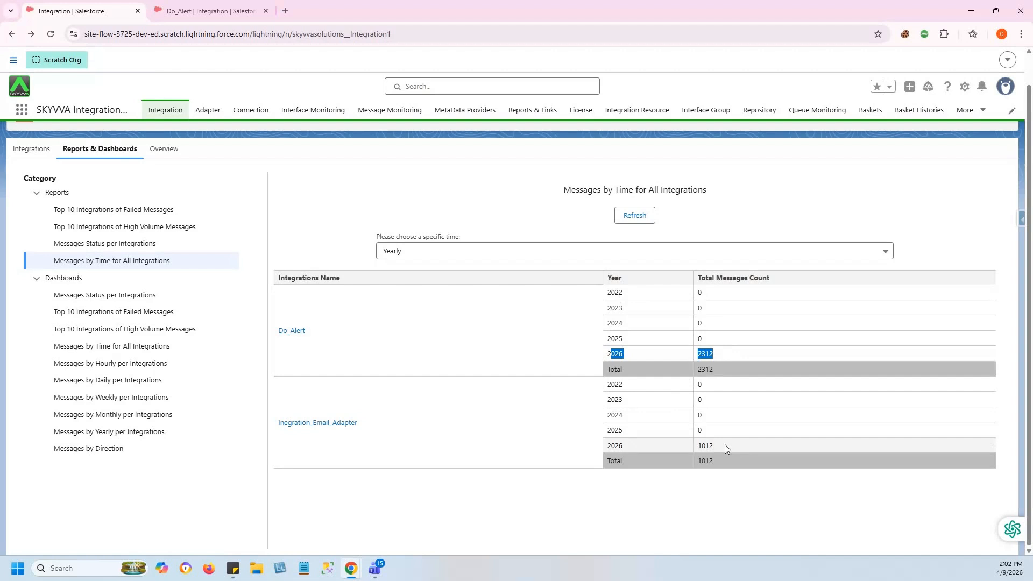
View the Messages Status per Integrations dashboard for ALL integrations and for Do_Alert, checking the counts of individual chart segments
click(69, 295)
click(365, 259)
click(365, 260)
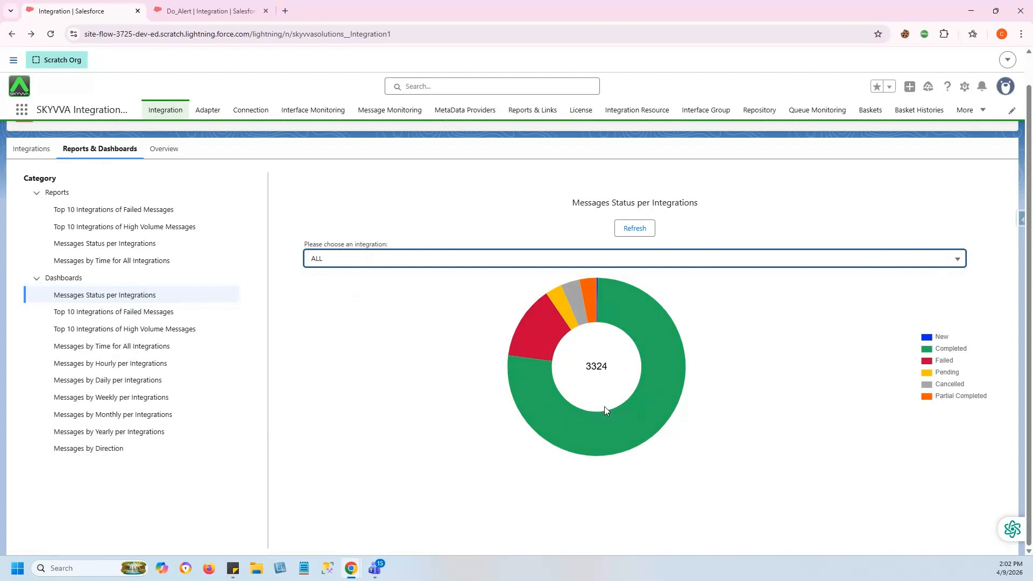
click(364, 263)
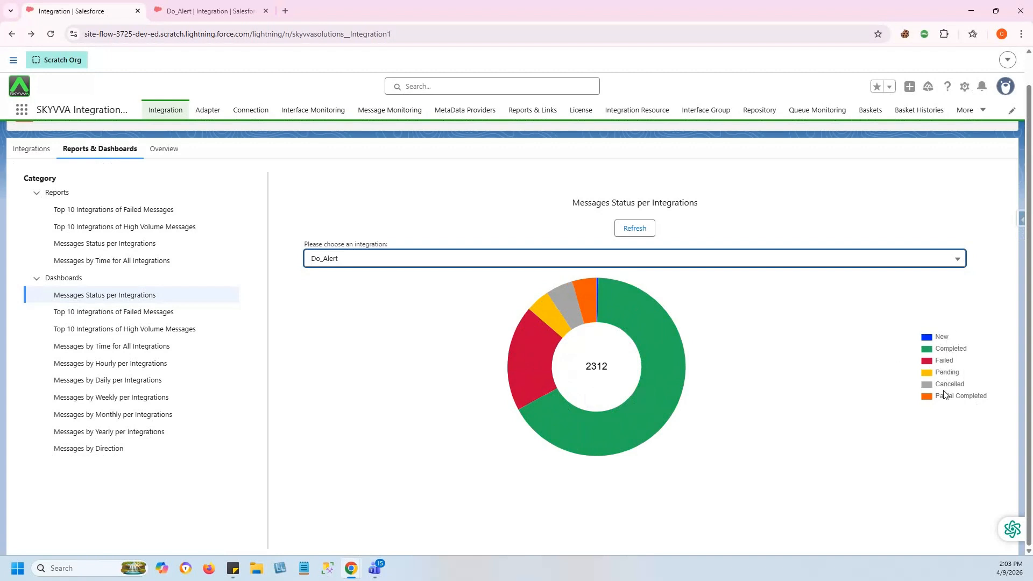
mouse_move(645, 304)
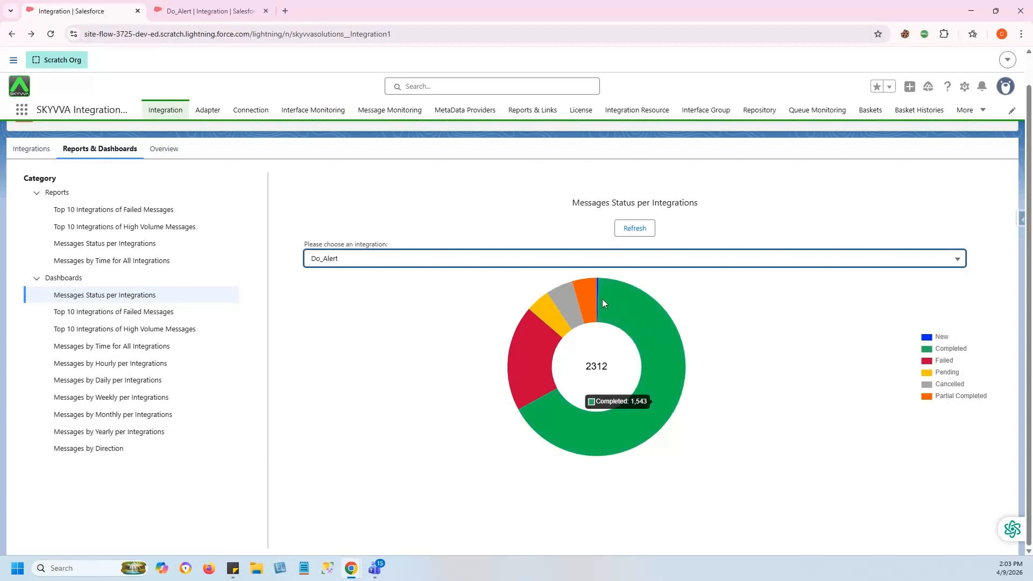
mouse_move(596, 296)
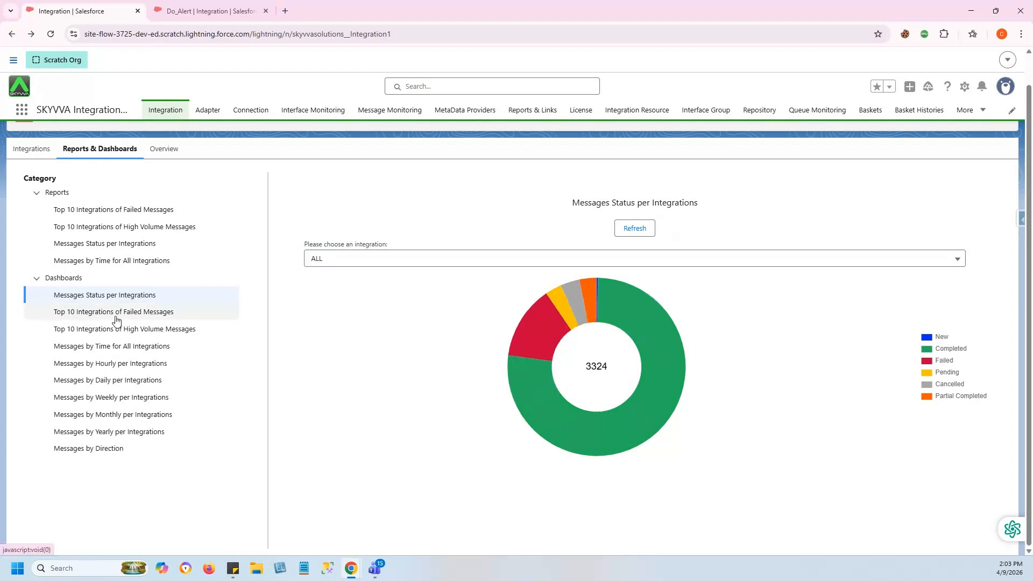
View the Top 10 Integrations dashboards for Failed Messages and High Volume Messages, checking the message counts of their bars
click(139, 318)
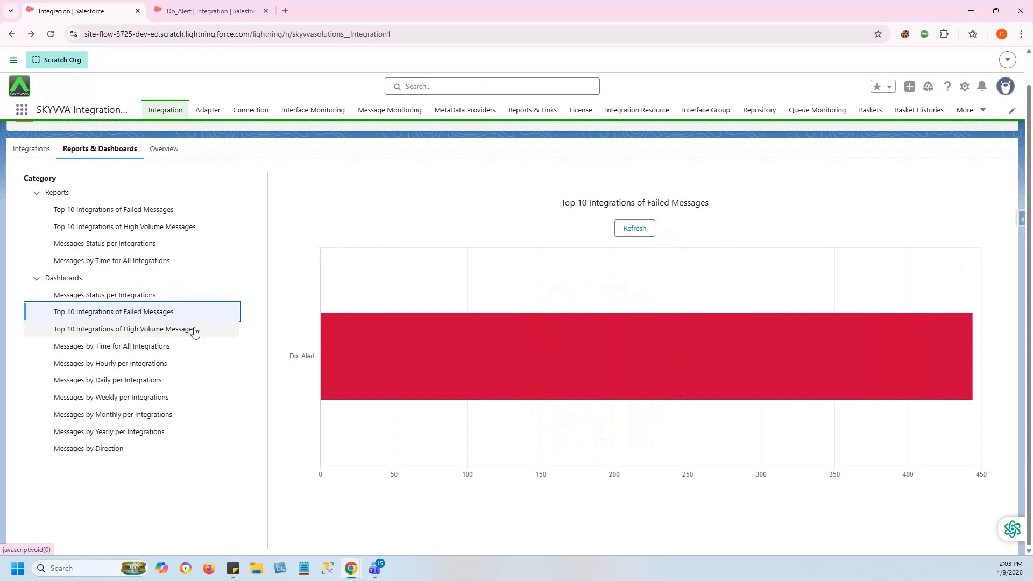
mouse_move(346, 354)
click(172, 331)
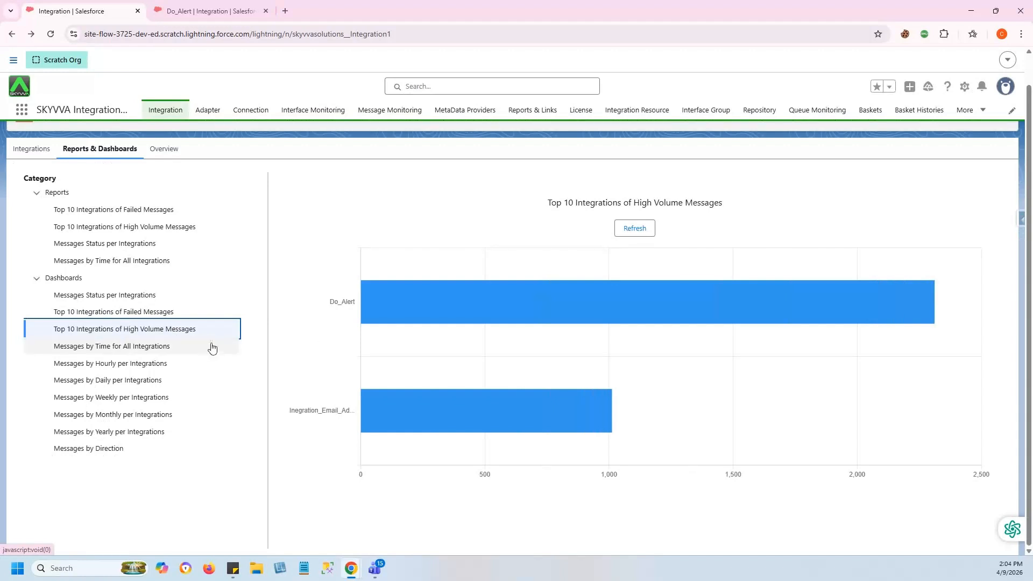
mouse_move(406, 307)
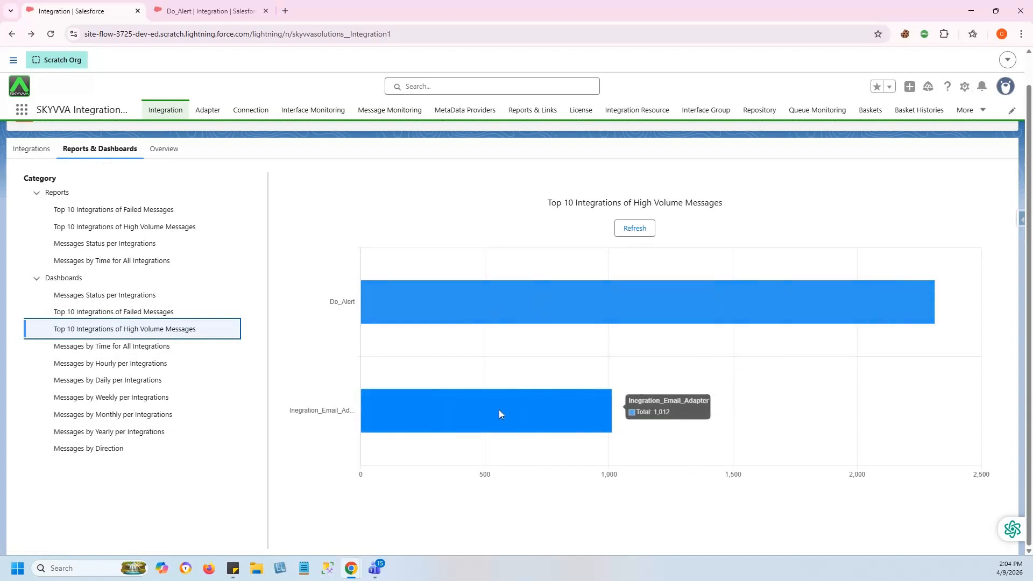
View the Messages by Time for All Integrations dashboard in its Hourly setting and look over the available time intervals
click(120, 347)
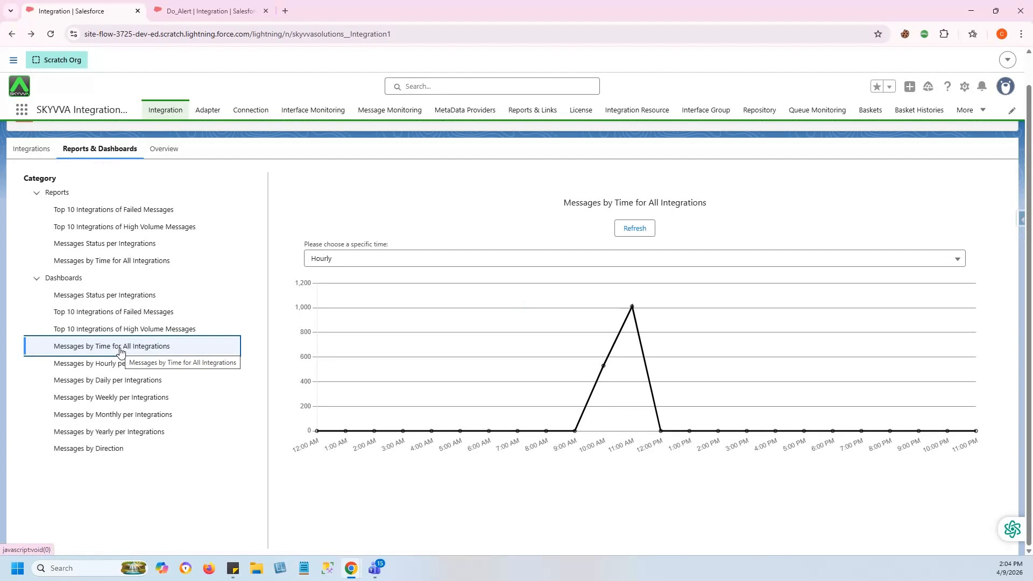
click(405, 264)
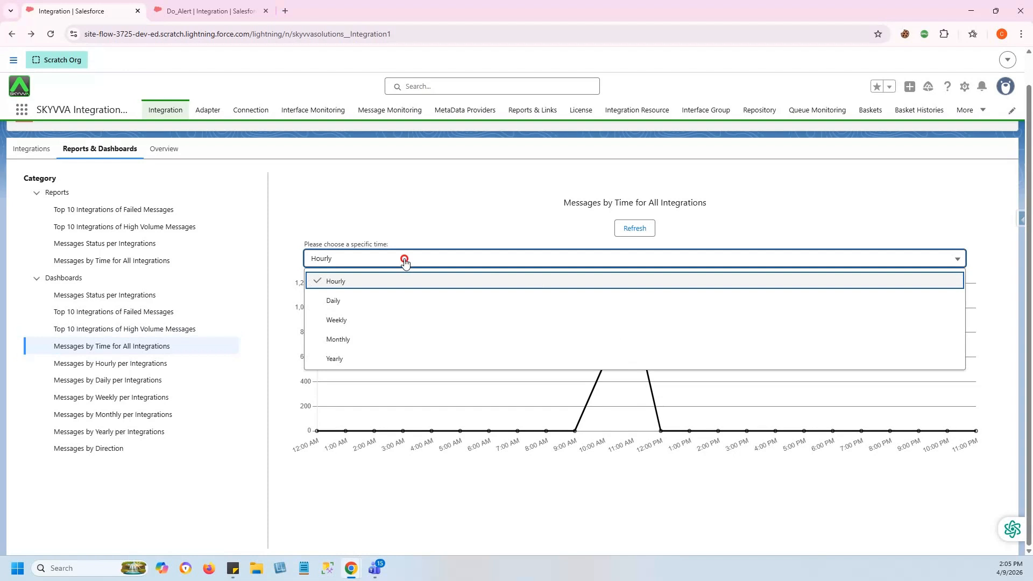
click(405, 262)
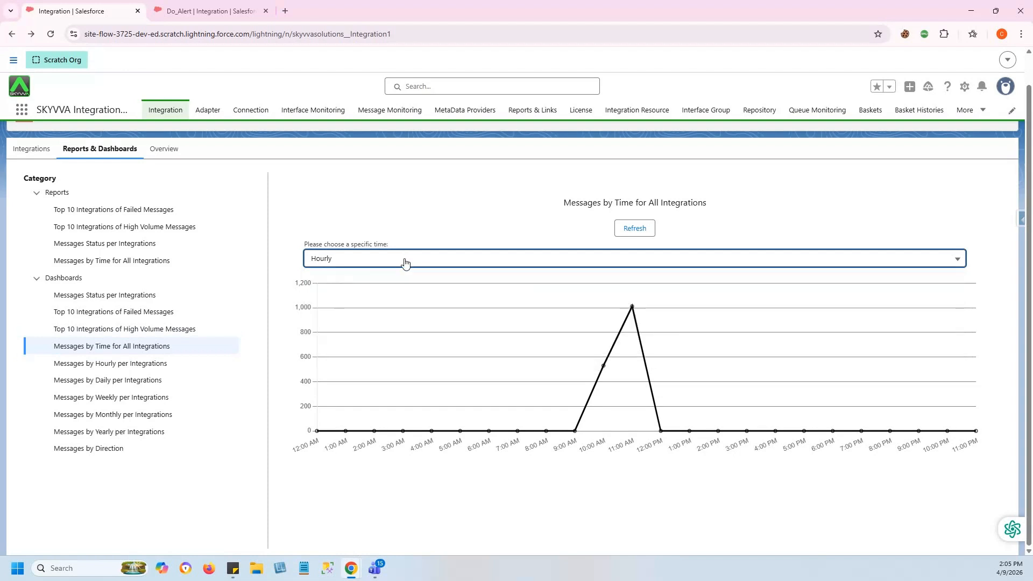
click(405, 262)
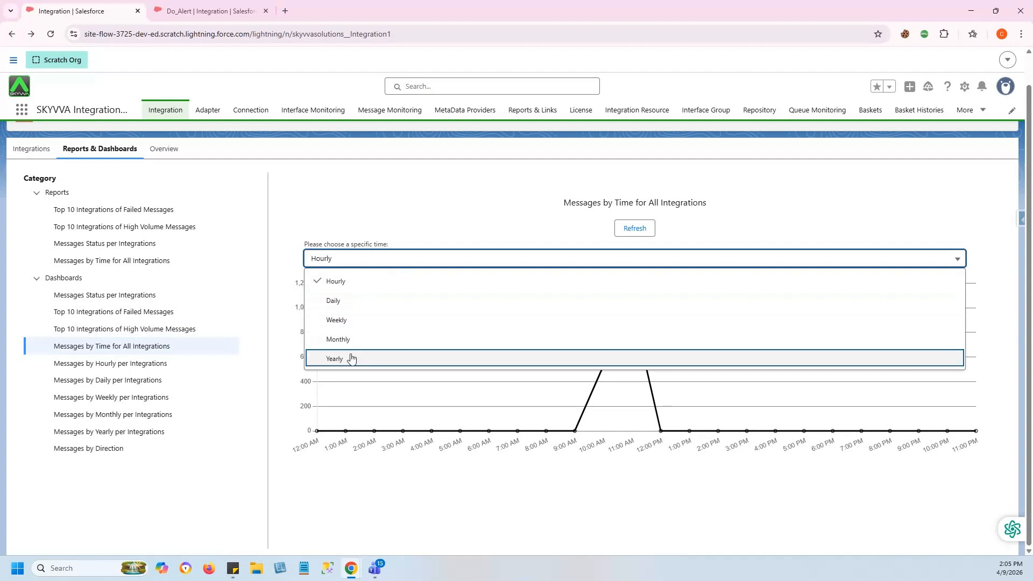
View the Messages by Hourly per Integrations dashboard for Agent Rest and for Inegration_Email_Adapter, examining the latter's 11:00 AM peak
click(107, 369)
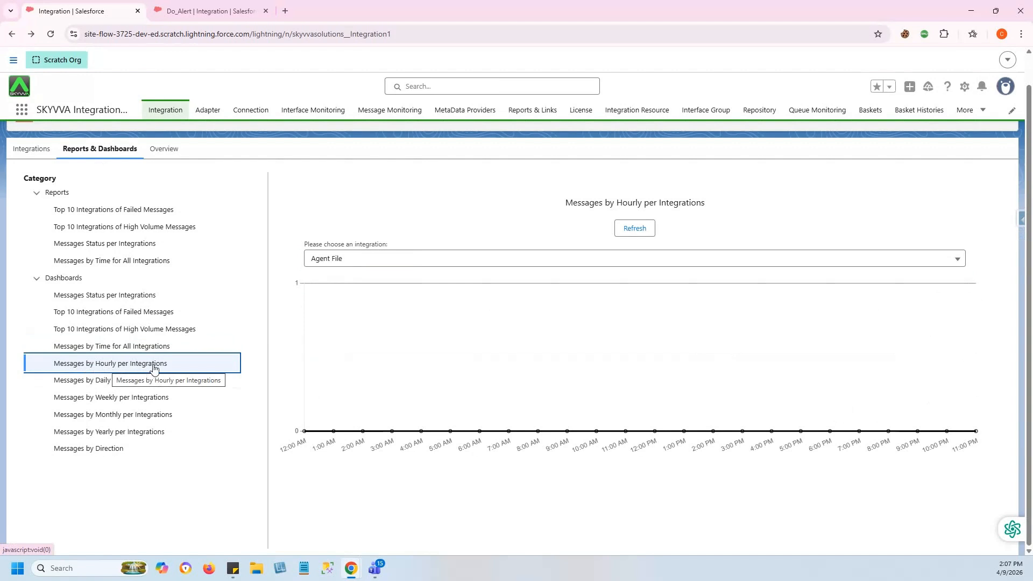
click(451, 259)
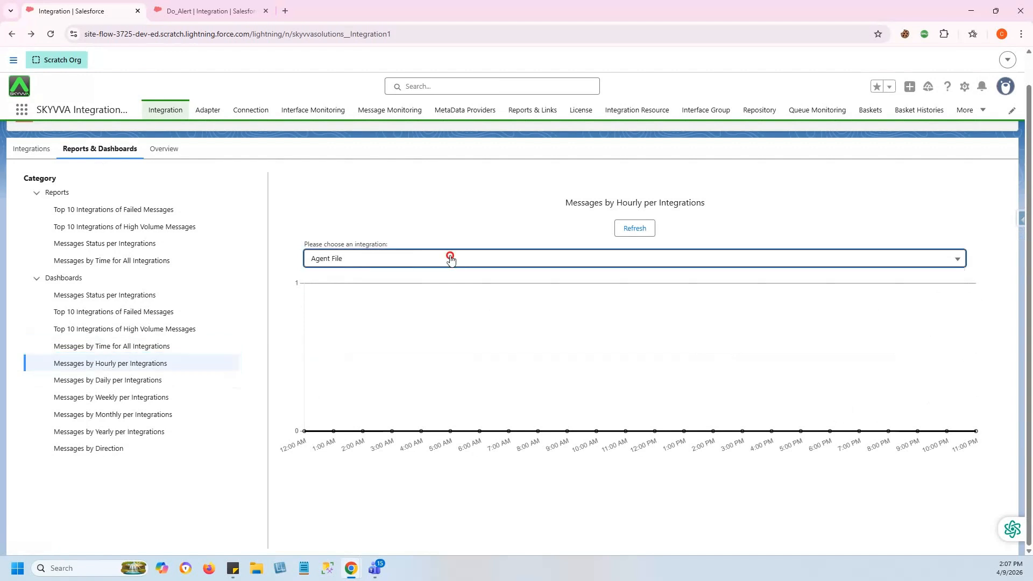
click(345, 302)
click(361, 260)
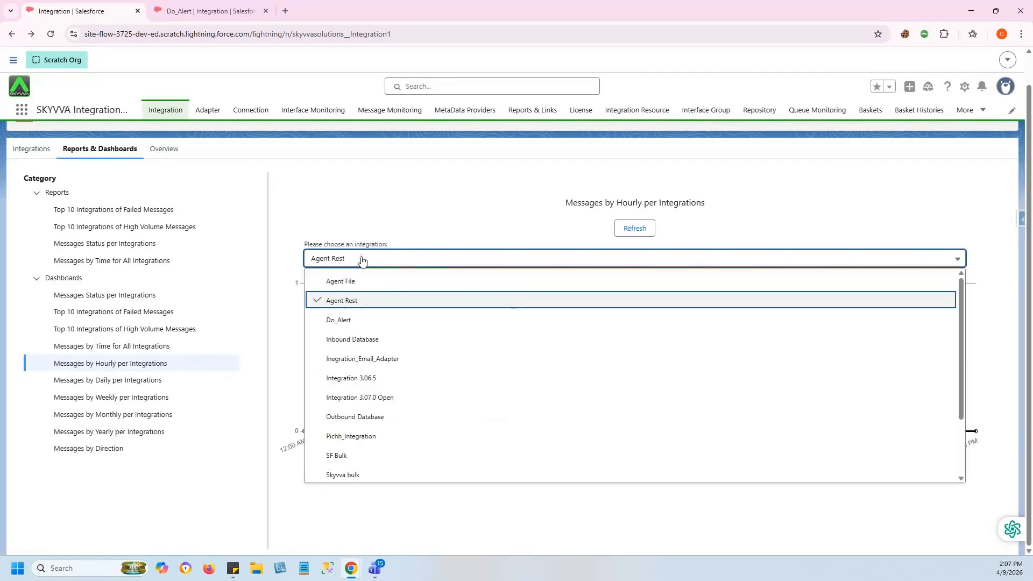
click(353, 359)
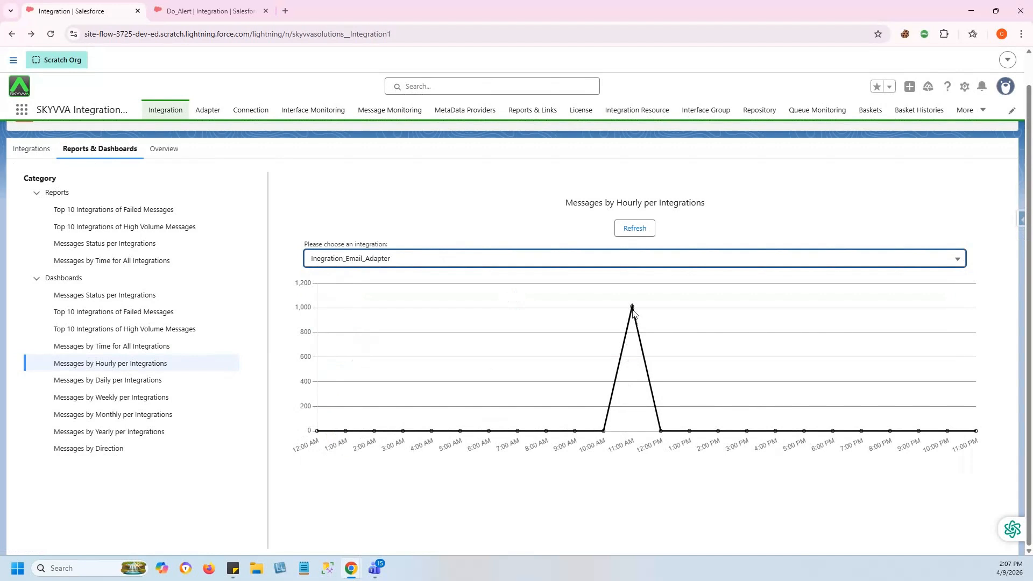
mouse_move(633, 310)
View the Messages by Daily per Integrations dashboard for Do_Alert, checking the message counts from Tuesday to Friday
click(112, 384)
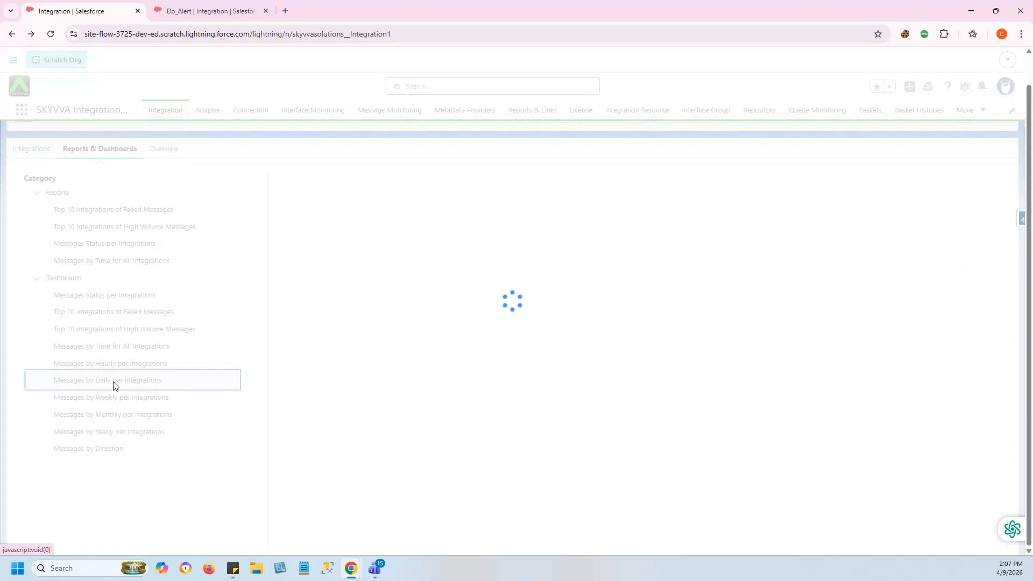
click(373, 259)
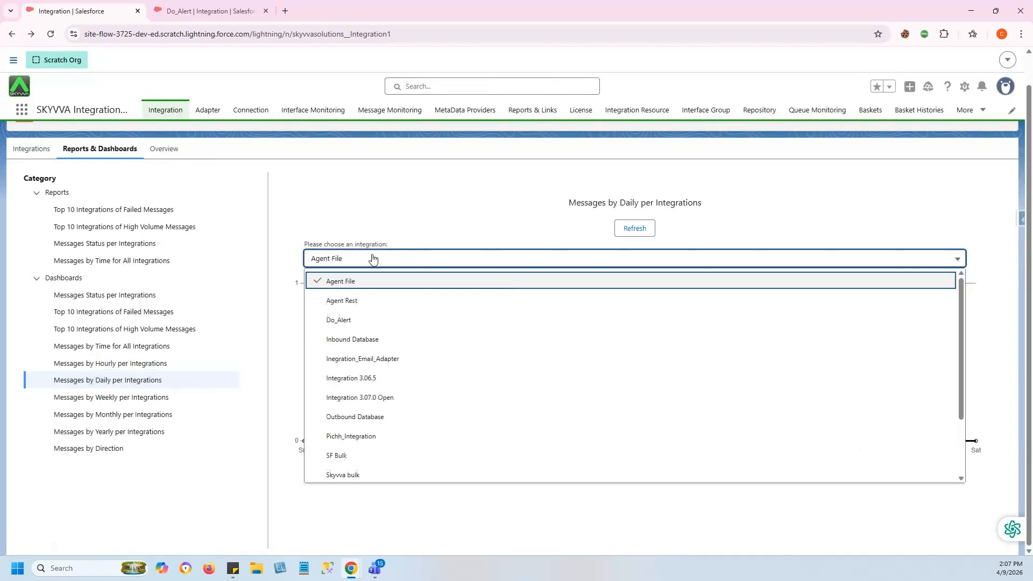
click(331, 322)
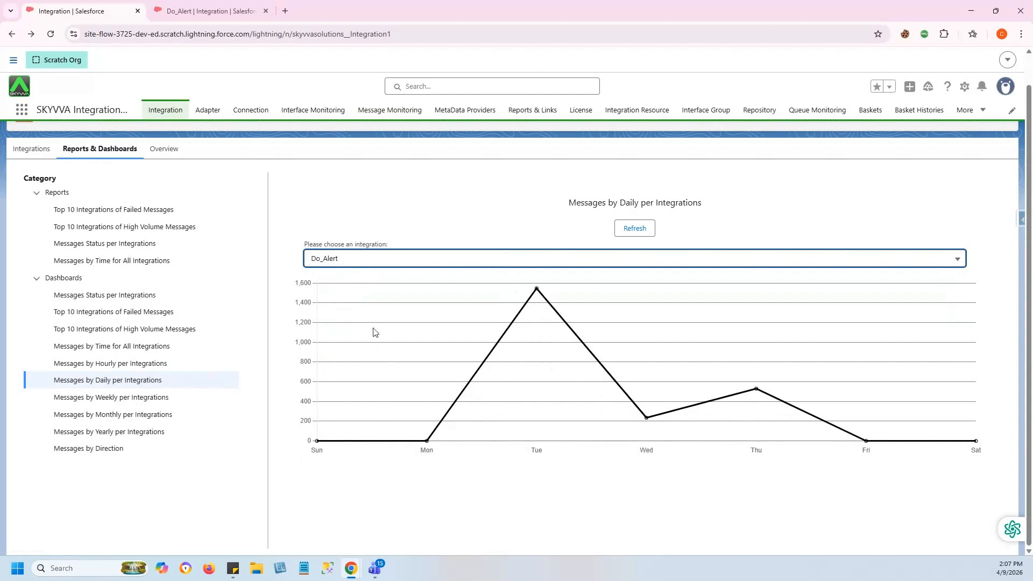
mouse_move(538, 291)
mouse_move(647, 420)
mouse_move(757, 392)
mouse_move(865, 445)
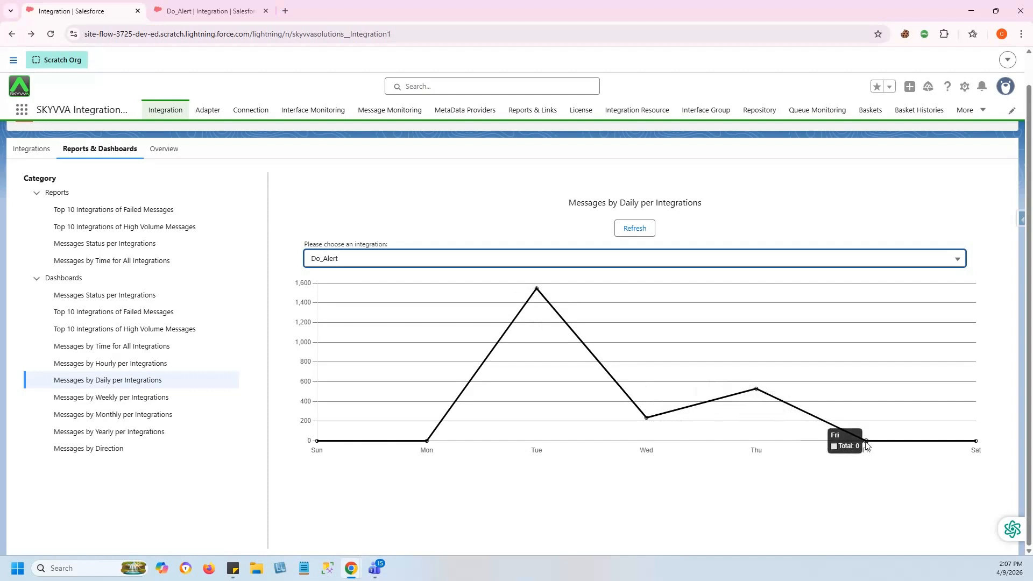
View the Messages by Weekly and Messages by Monthly per Integrations dashboards for Do_Alert, examining the April point of the monthly chart
click(142, 404)
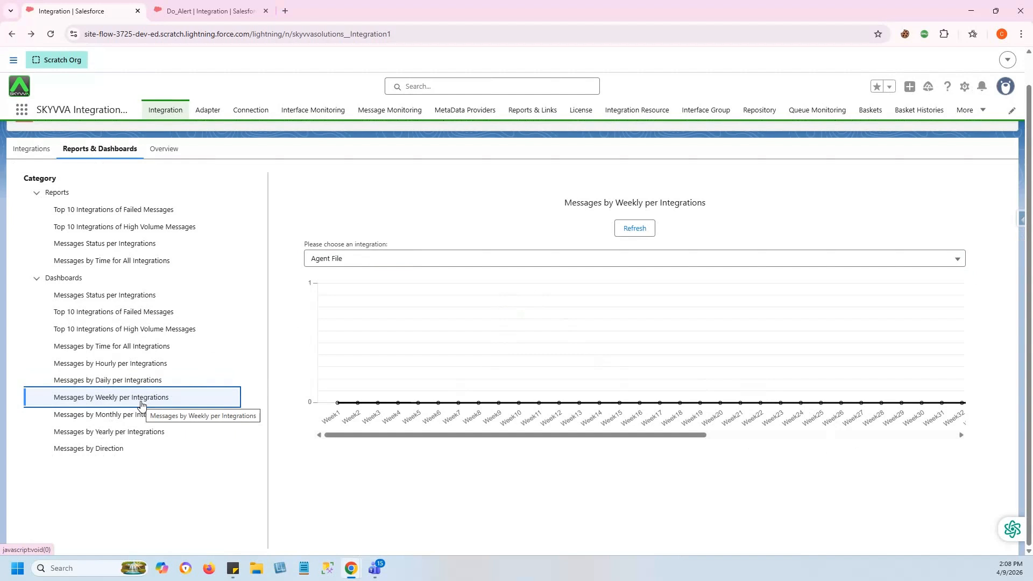
click(342, 261)
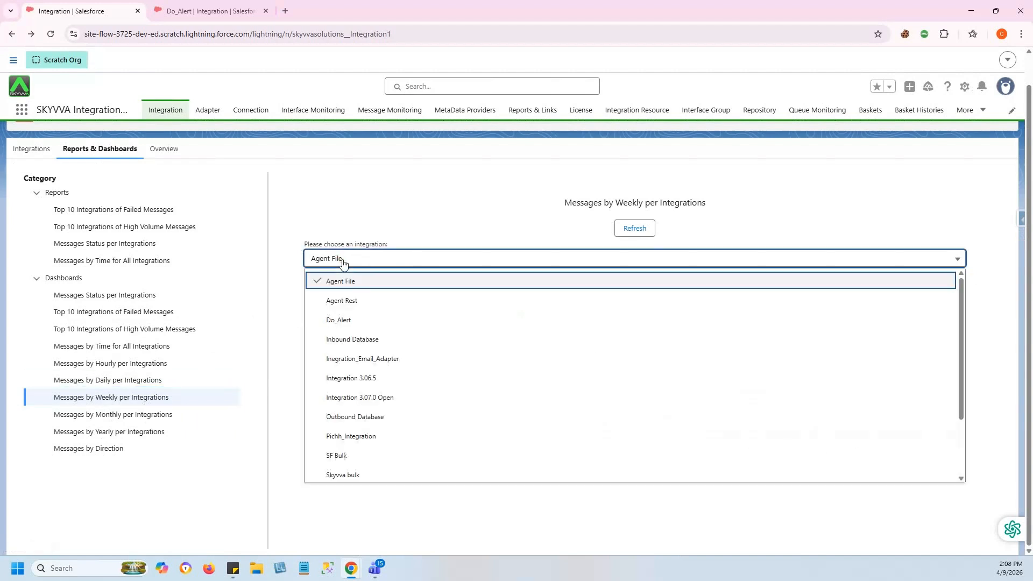
click(350, 318)
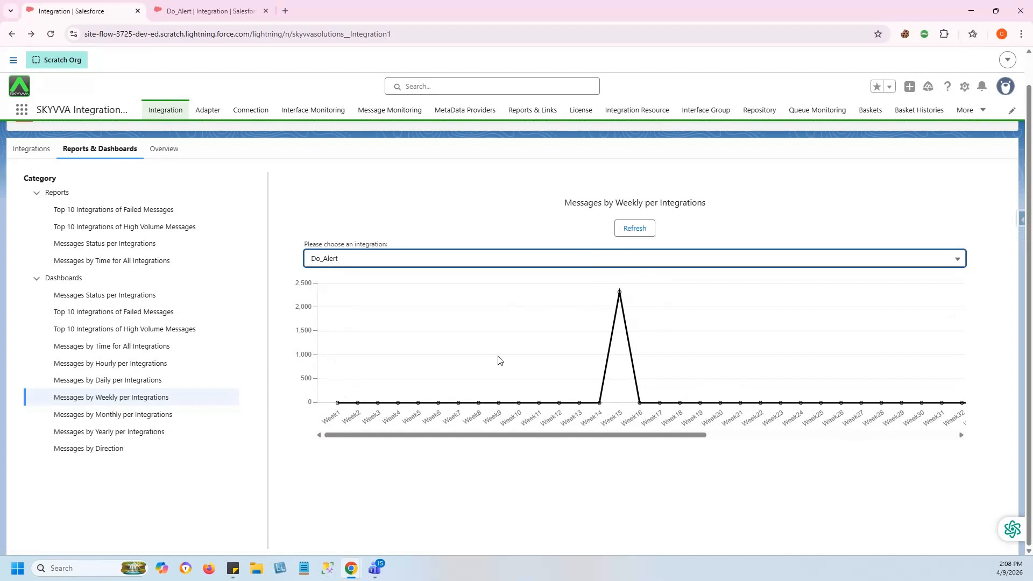
click(141, 415)
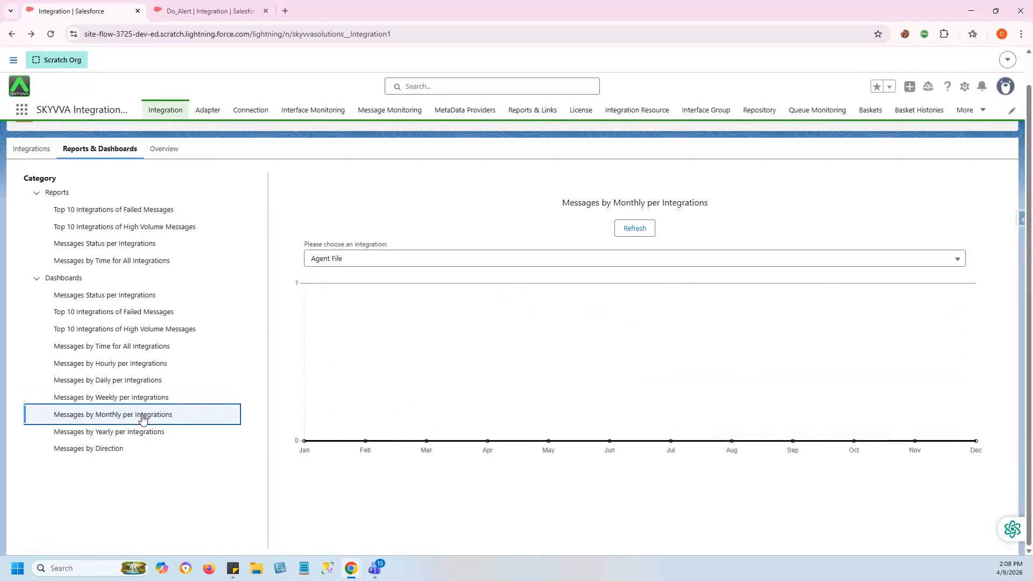
click(348, 259)
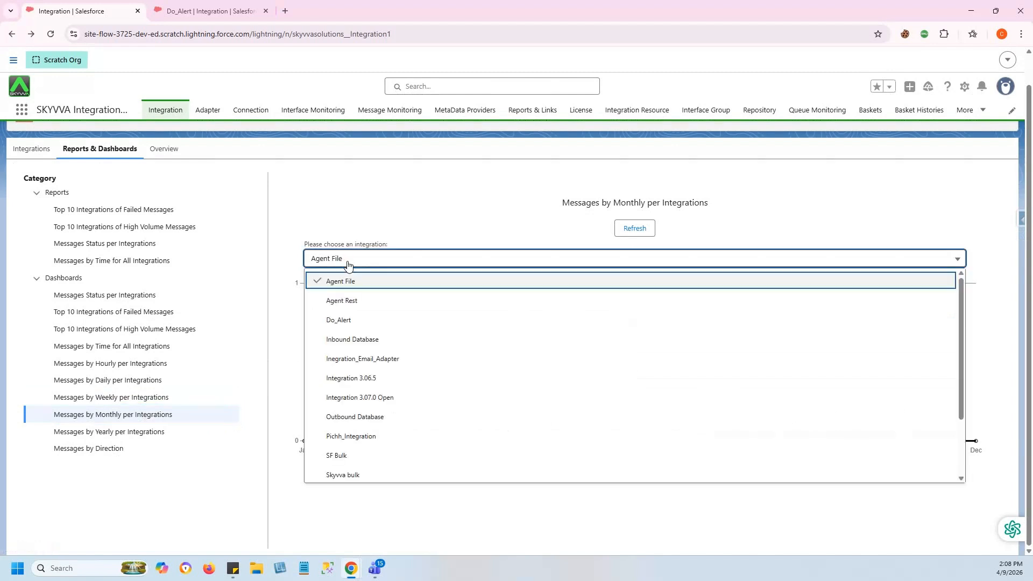
click(339, 320)
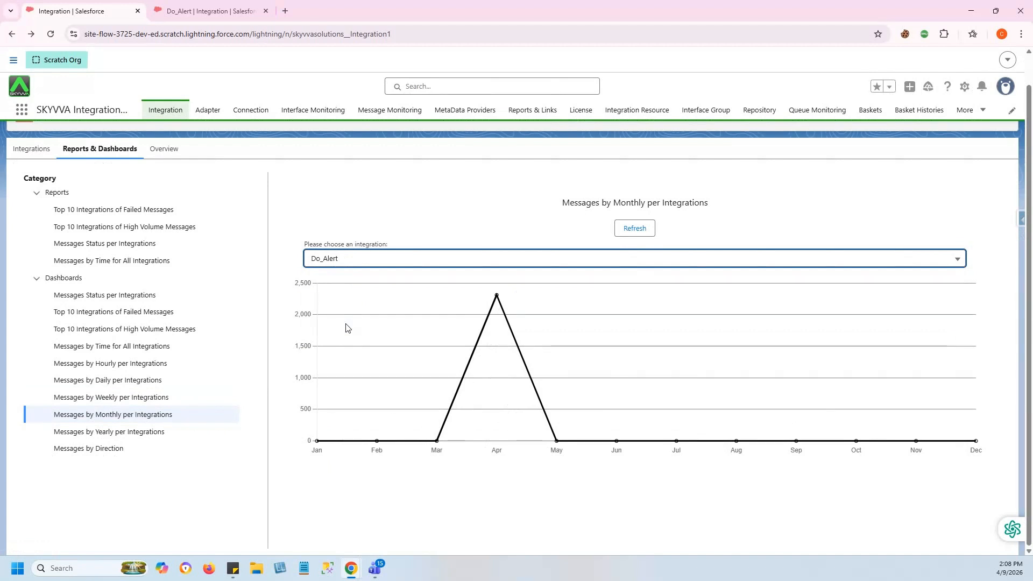
mouse_move(498, 296)
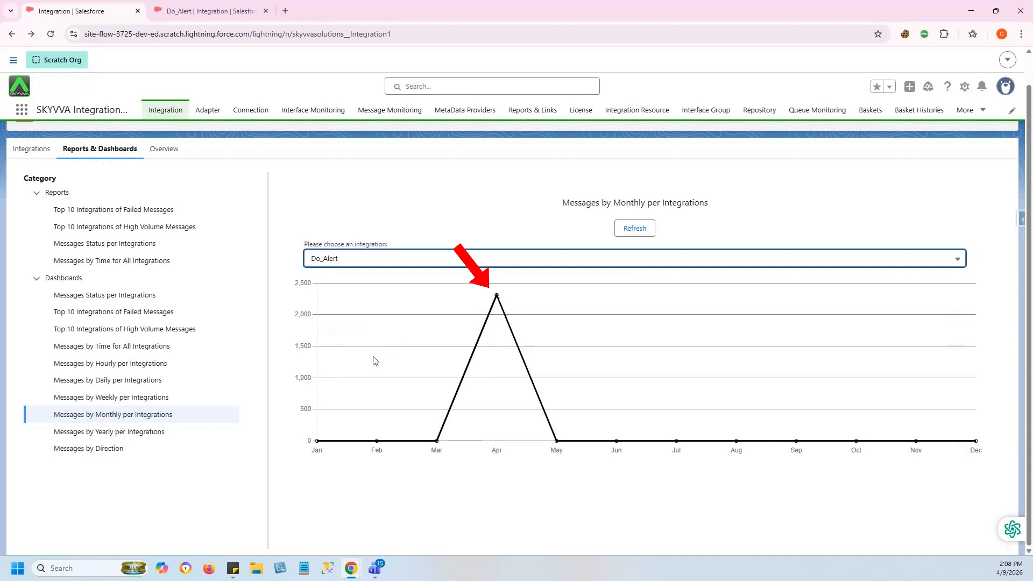
View the Messages by Yearly per Integrations dashboard for Inegration_Email_Adapter
click(117, 436)
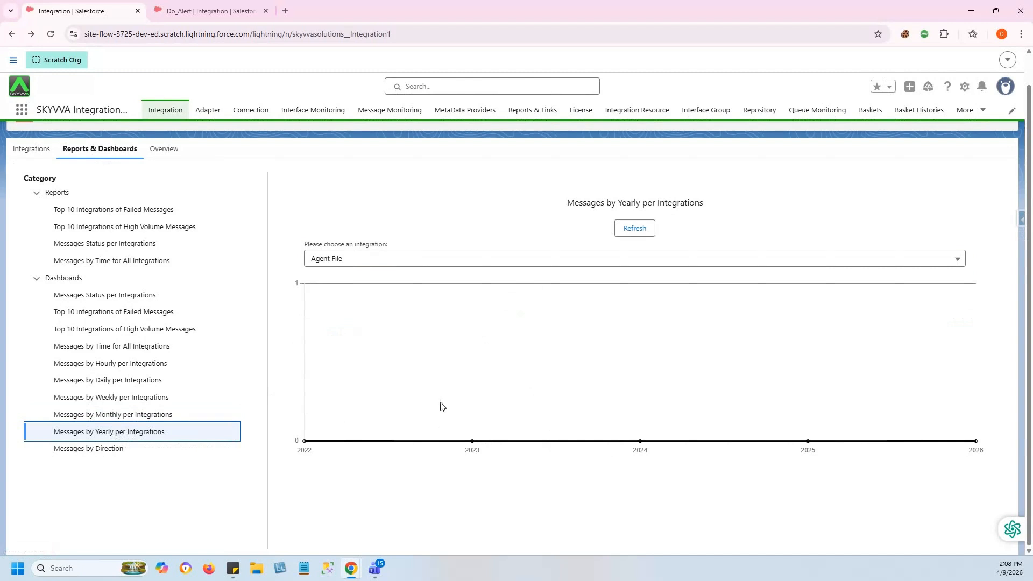
click(428, 261)
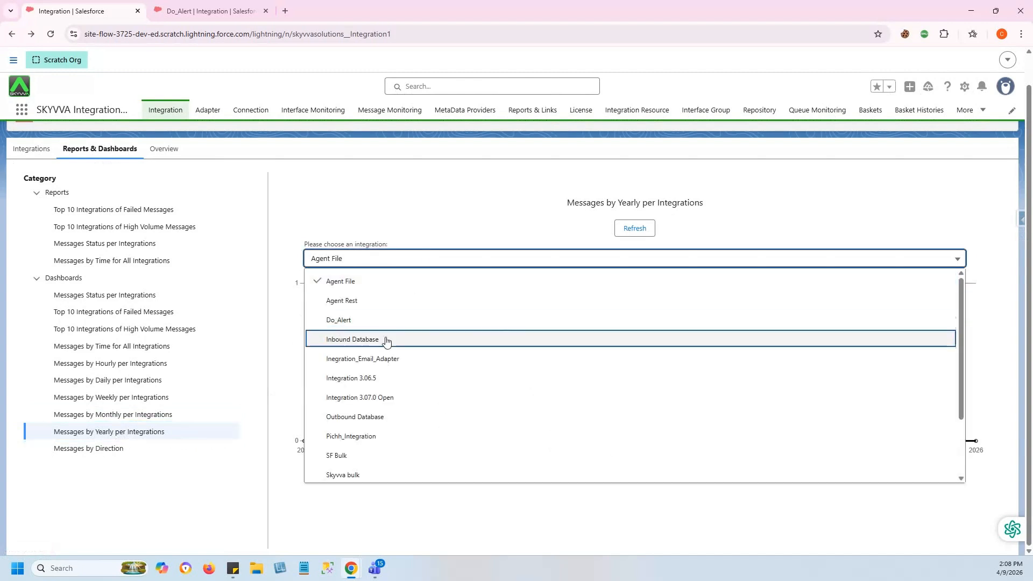
click(384, 359)
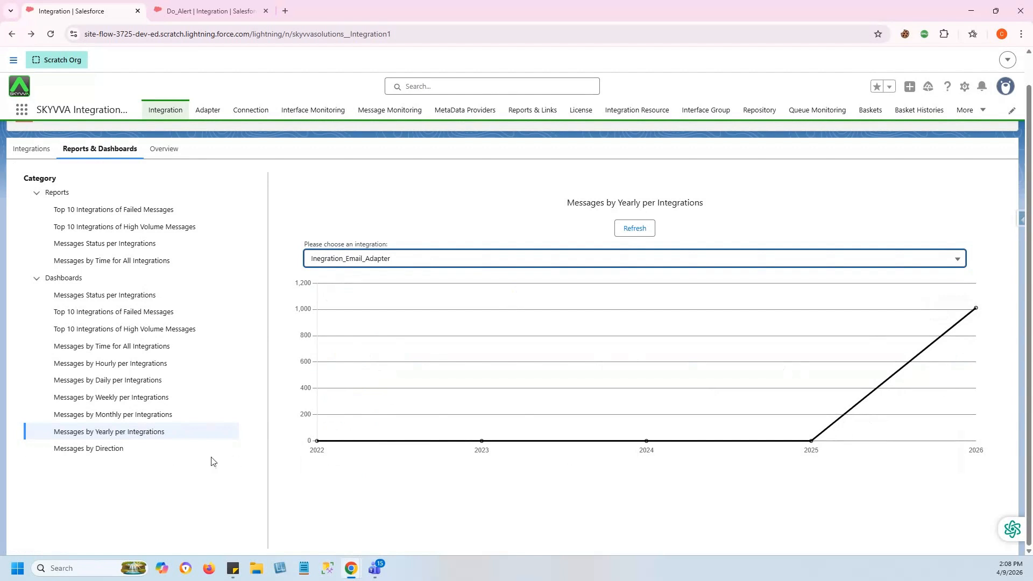
View the Messages by Direction dashboard, checking the message counts of the Outbound and Inbound segments
click(111, 450)
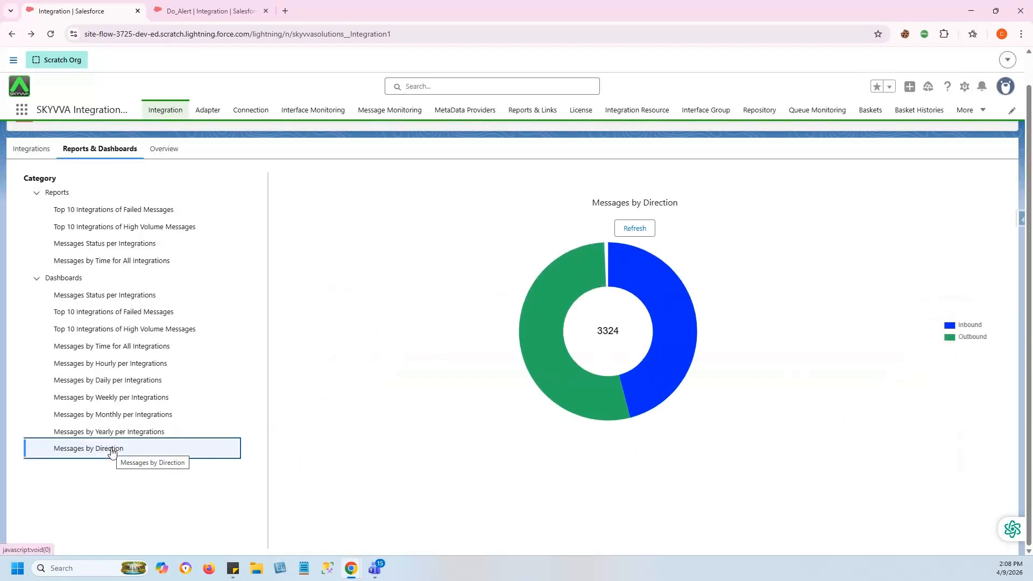
mouse_move(545, 320)
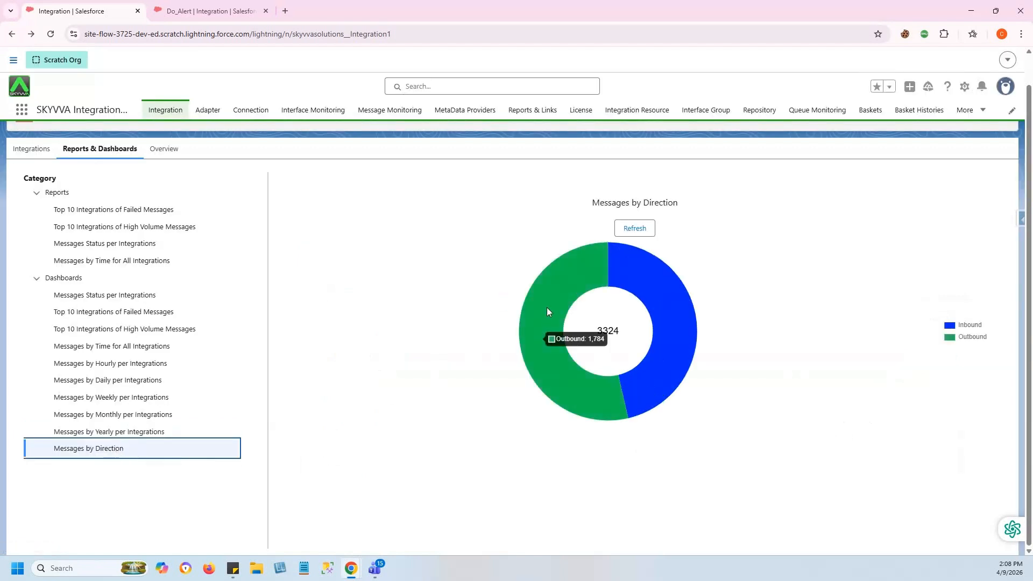
mouse_move(661, 296)
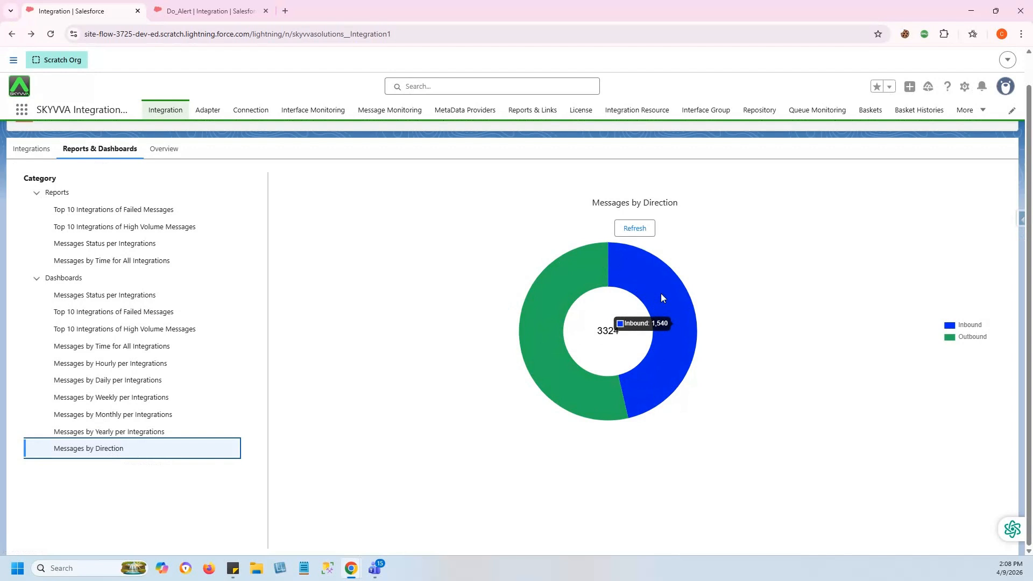
Load and refresh the dashboards in the Overview section, and open the dashboard customization
click(163, 151)
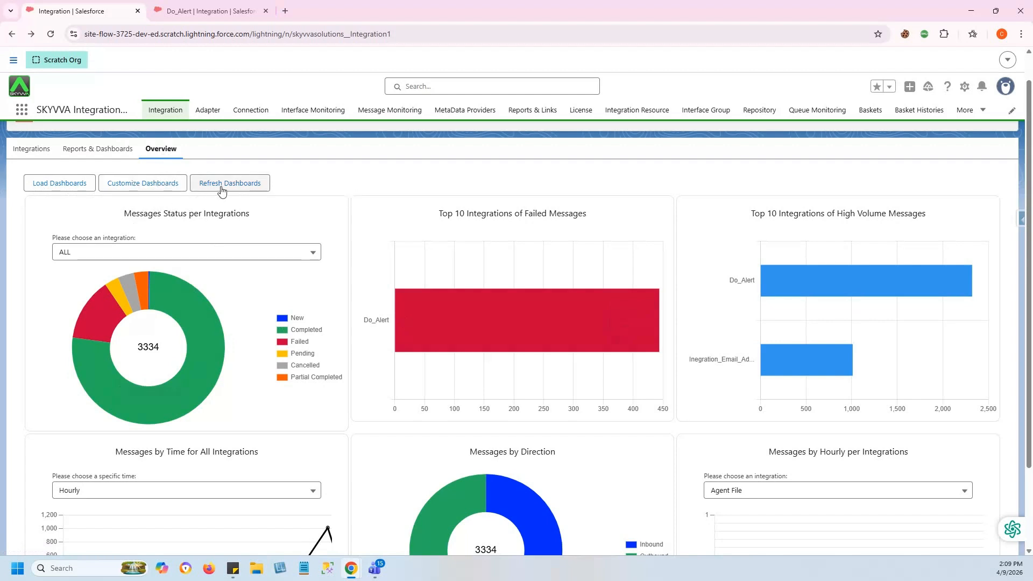
click(68, 183)
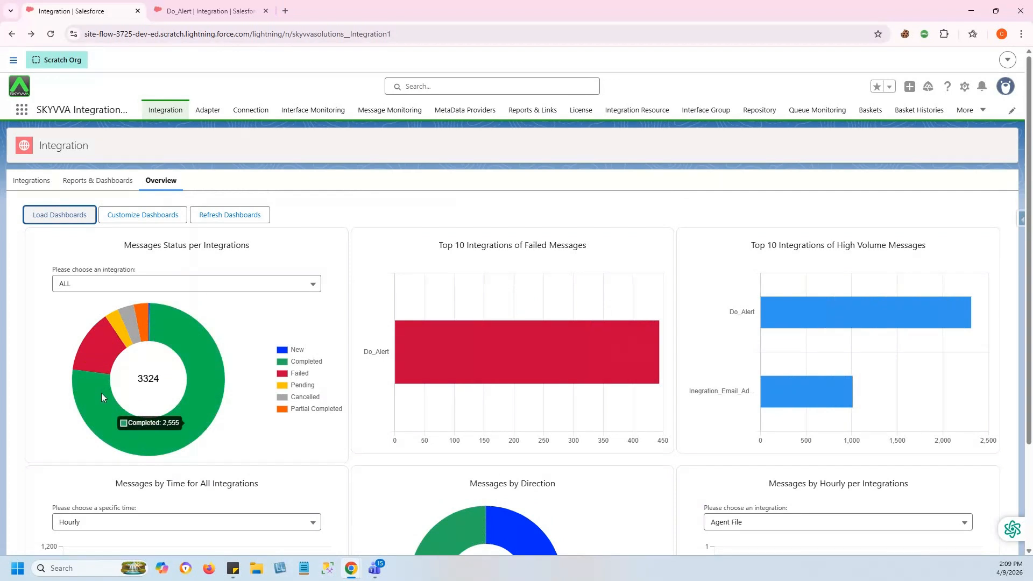
click(155, 215)
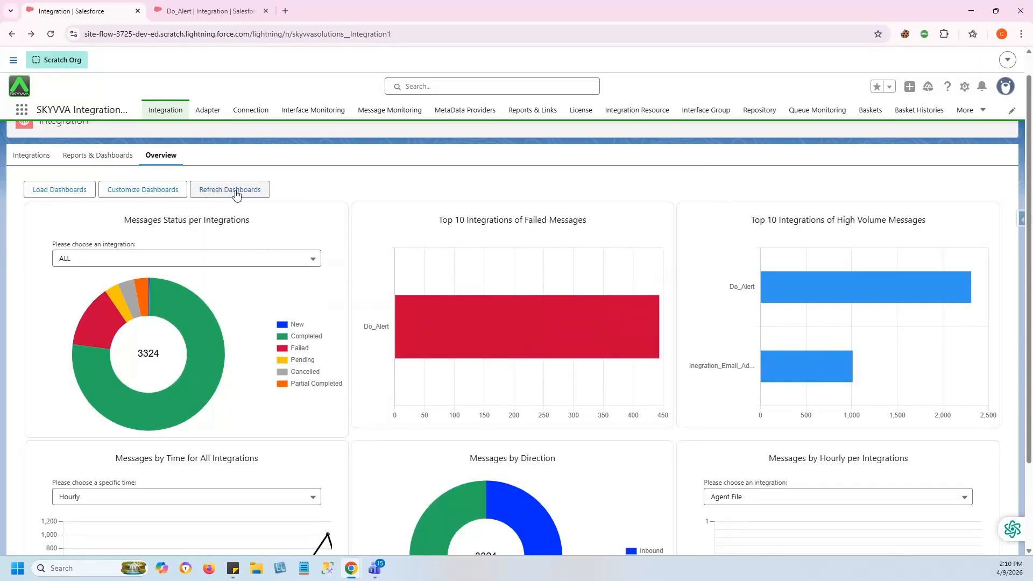
click(236, 191)
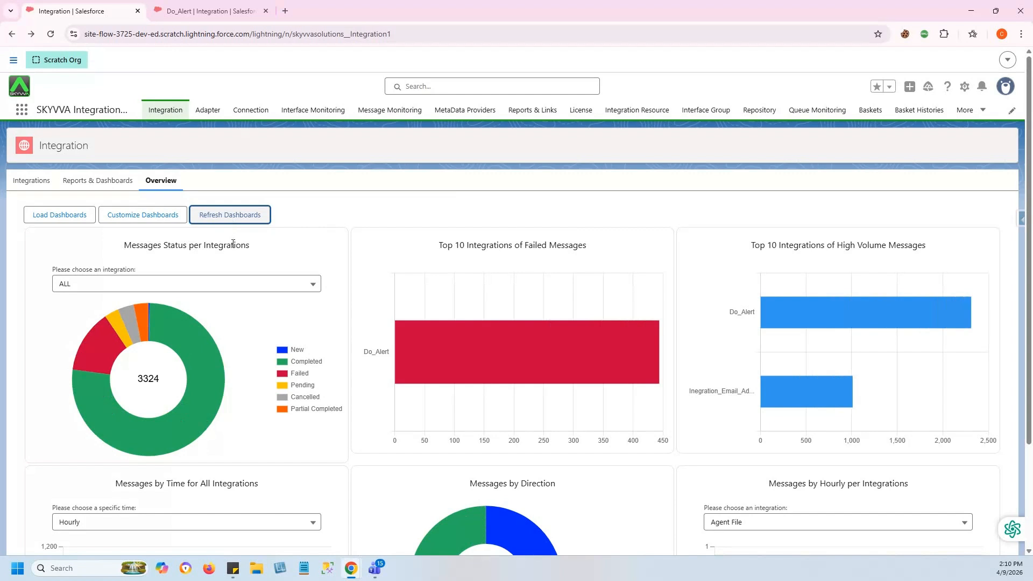
View the Overview's Messages Status per Integrations chart for Do_Alert, checking its Completed and New segments, and for Inegration_Email_Adapter
click(204, 283)
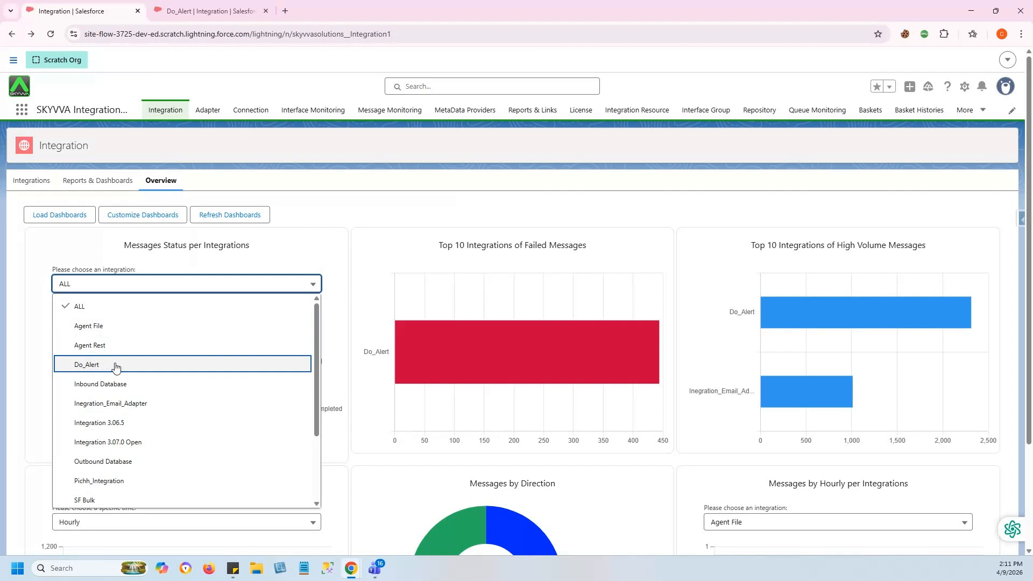
click(115, 366)
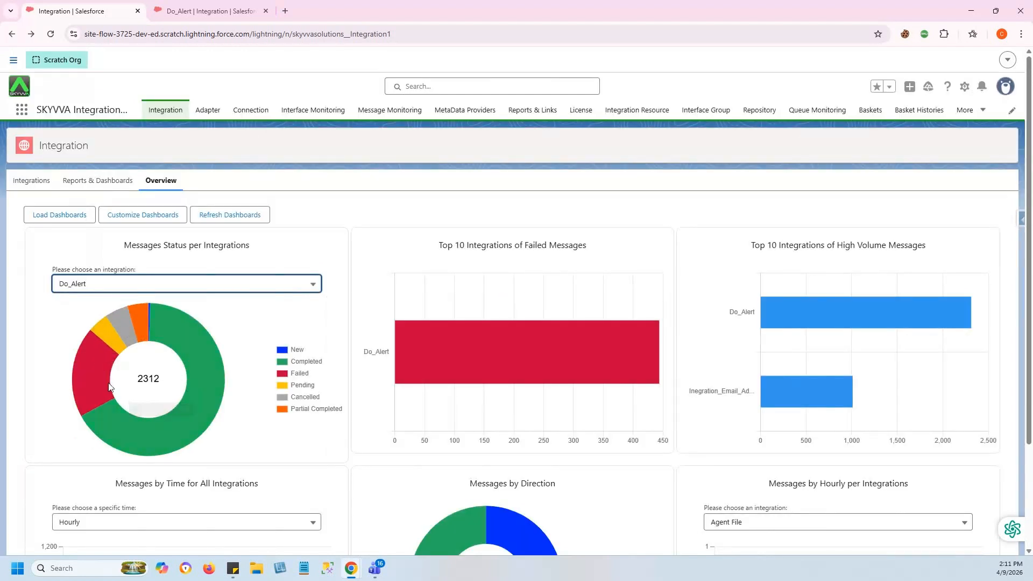
mouse_move(159, 337)
mouse_move(174, 399)
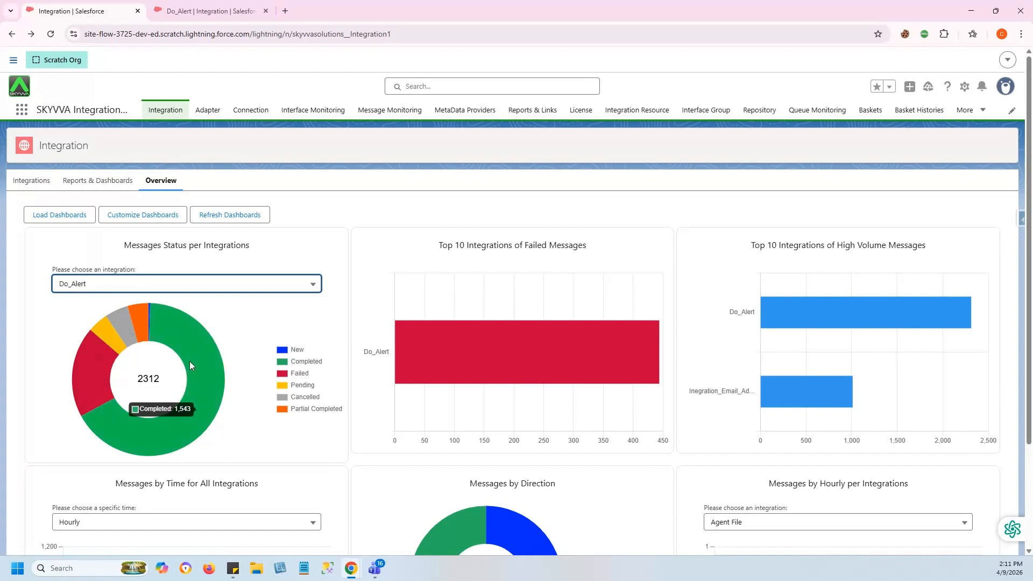
mouse_move(148, 315)
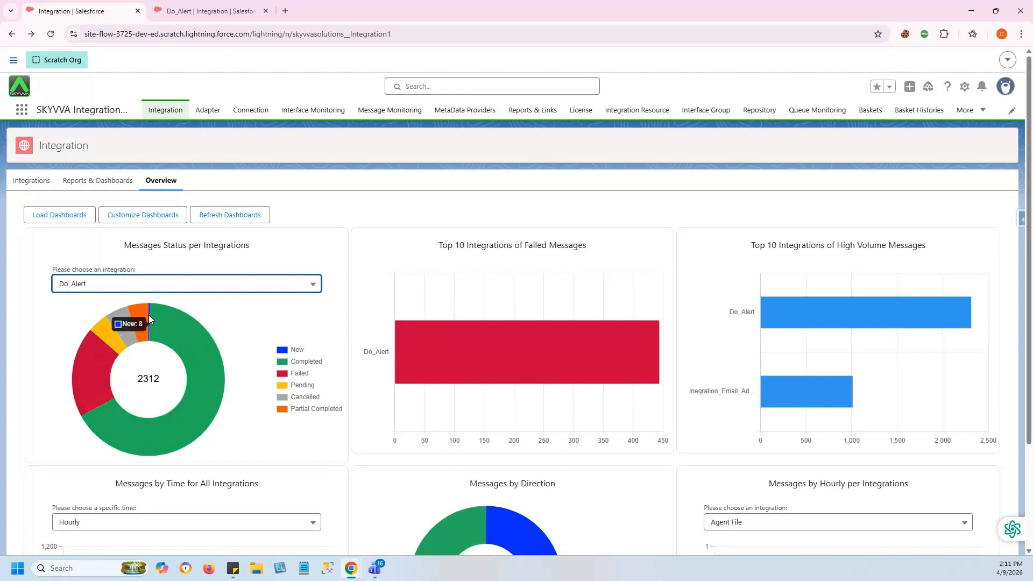
click(157, 284)
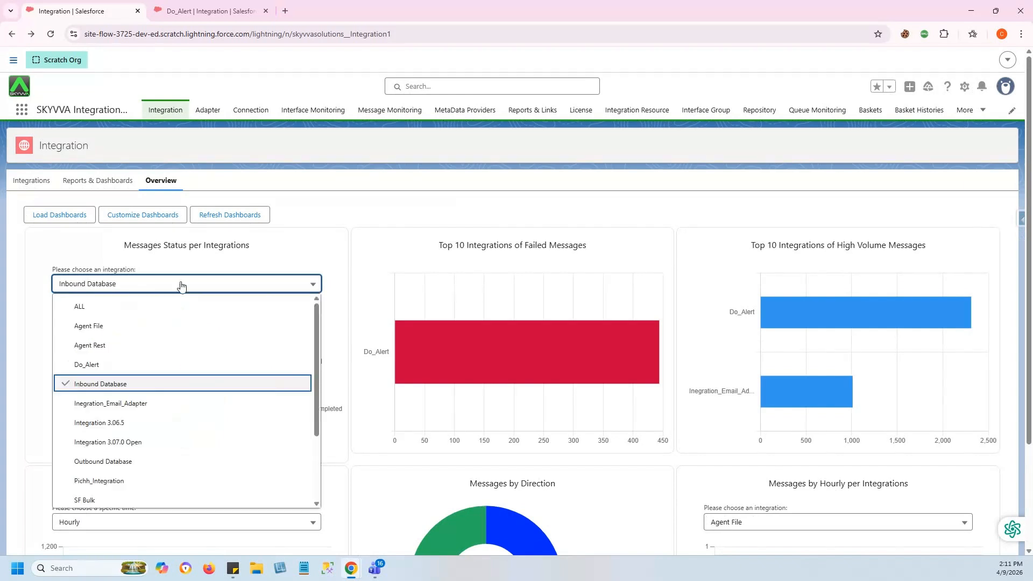
click(139, 402)
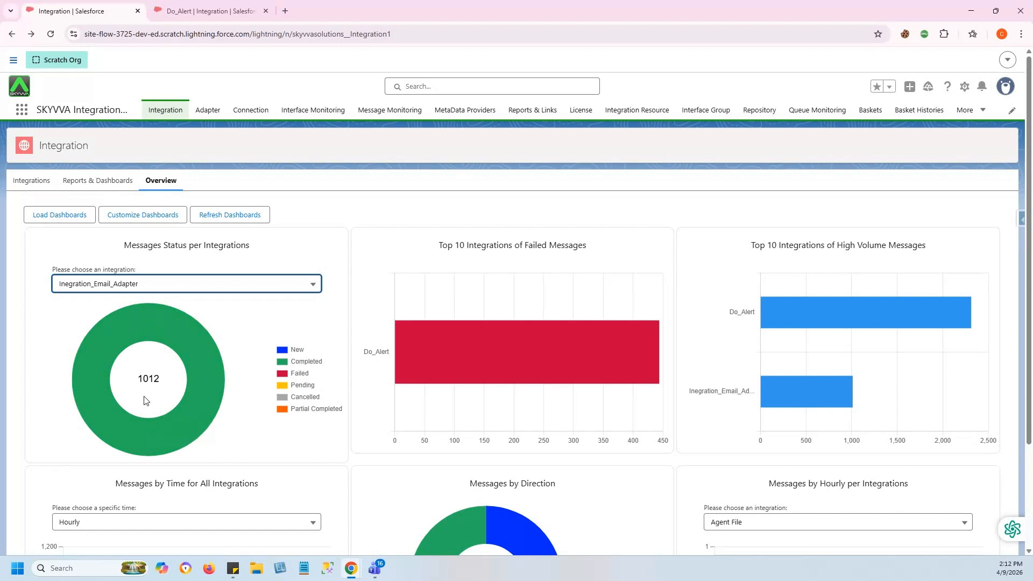
Check the Do_Alert bar in the Top 10 Integrations of Failed Messages chart and both bars in the Top 10 Integrations of High Volume Messages chart
mouse_move(479, 351)
mouse_move(844, 307)
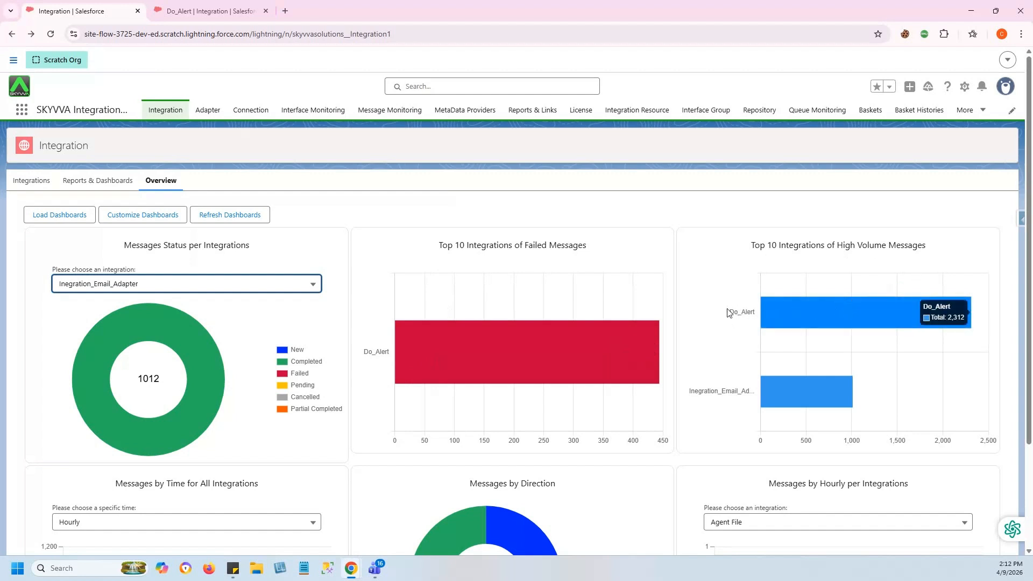
mouse_move(783, 383)
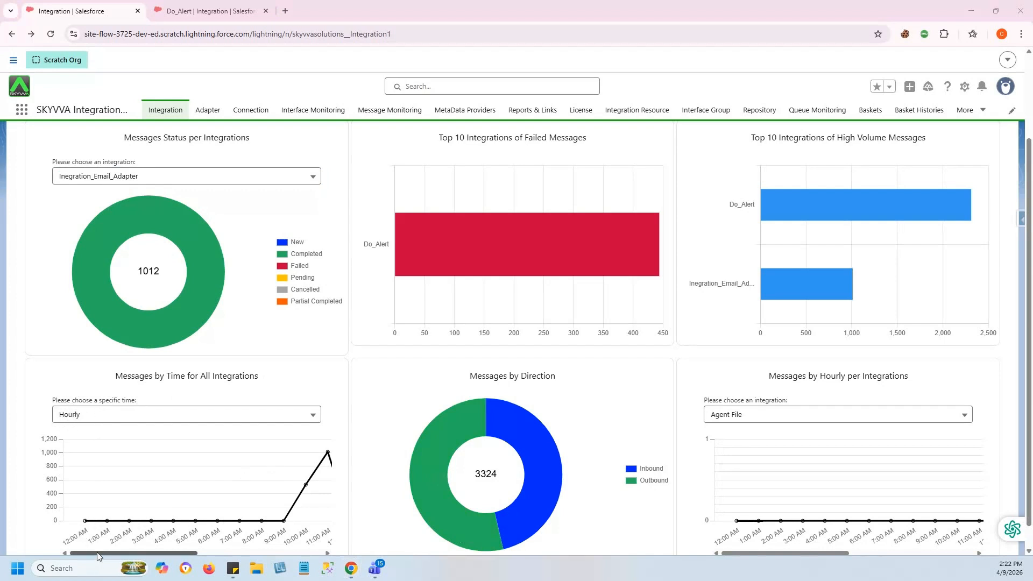
Examine the hourly Messages by Time for All Integrations chart, checking the 10:00 AM, 11:00 AM and 12:00 PM points
drag(99, 554, 144, 553)
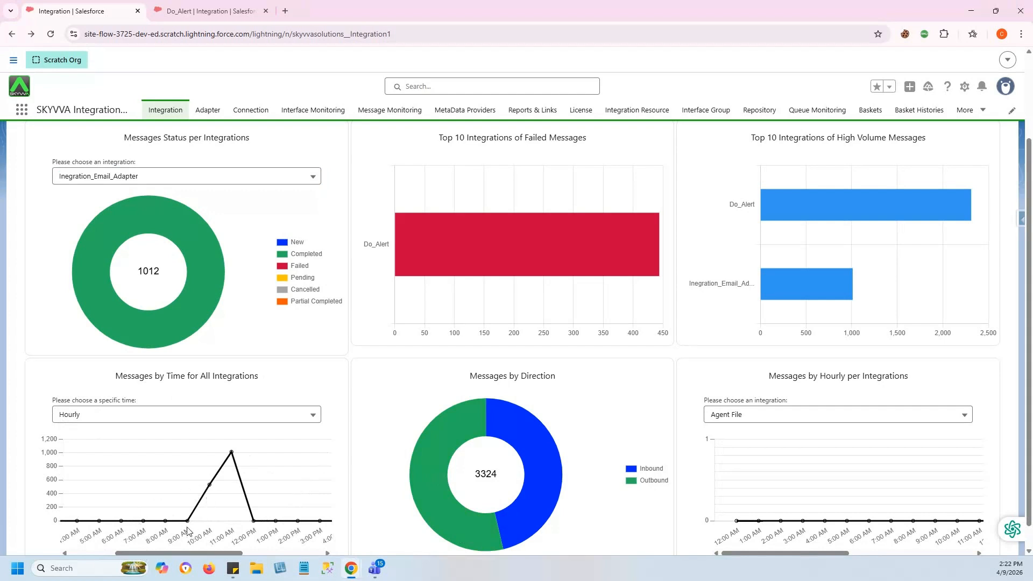
mouse_move(197, 512)
mouse_move(232, 454)
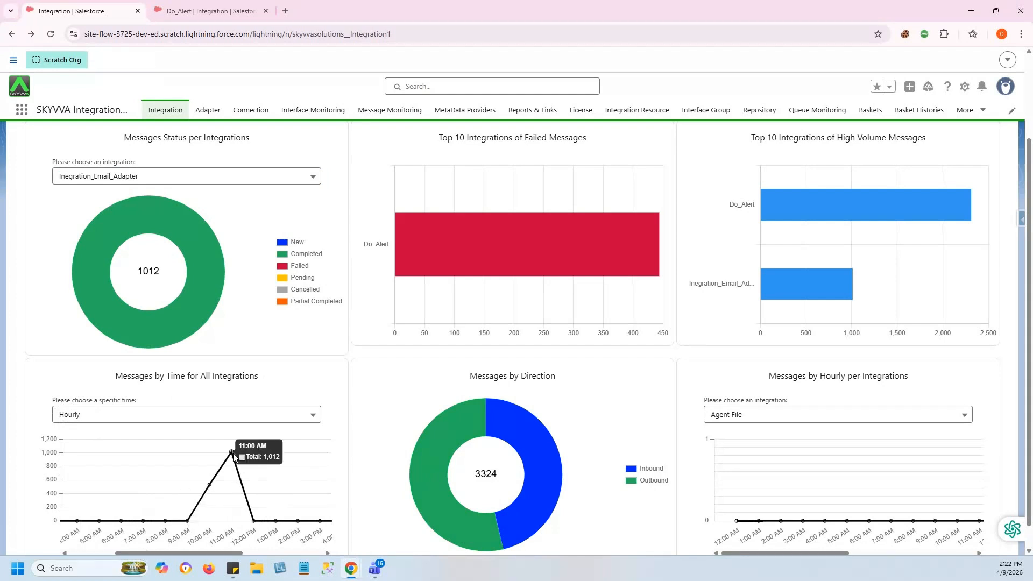
mouse_move(255, 523)
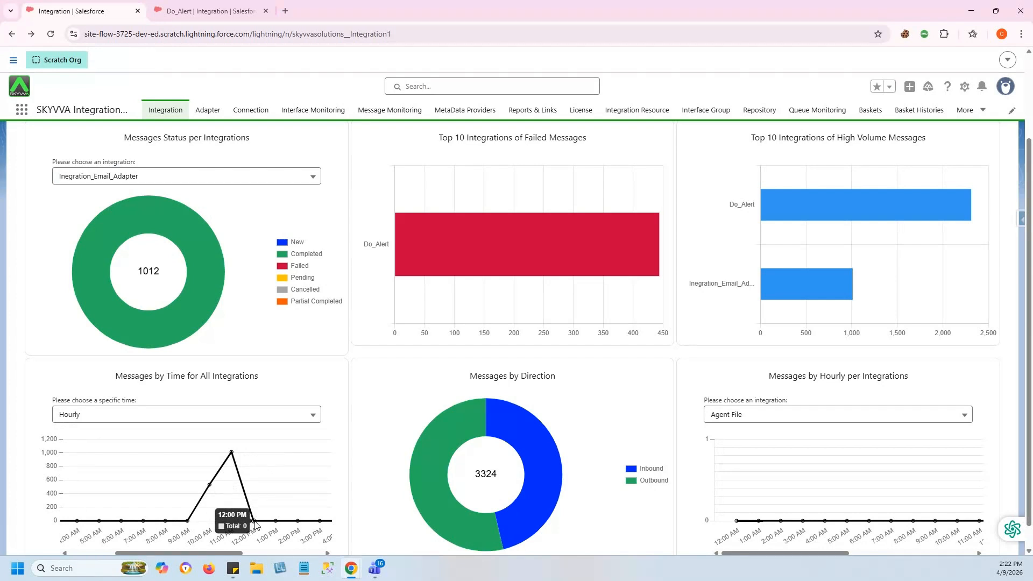
View the Messages by Time for All Integrations chart by Daily and by Weekly, checking the points around the weekly peak
click(156, 416)
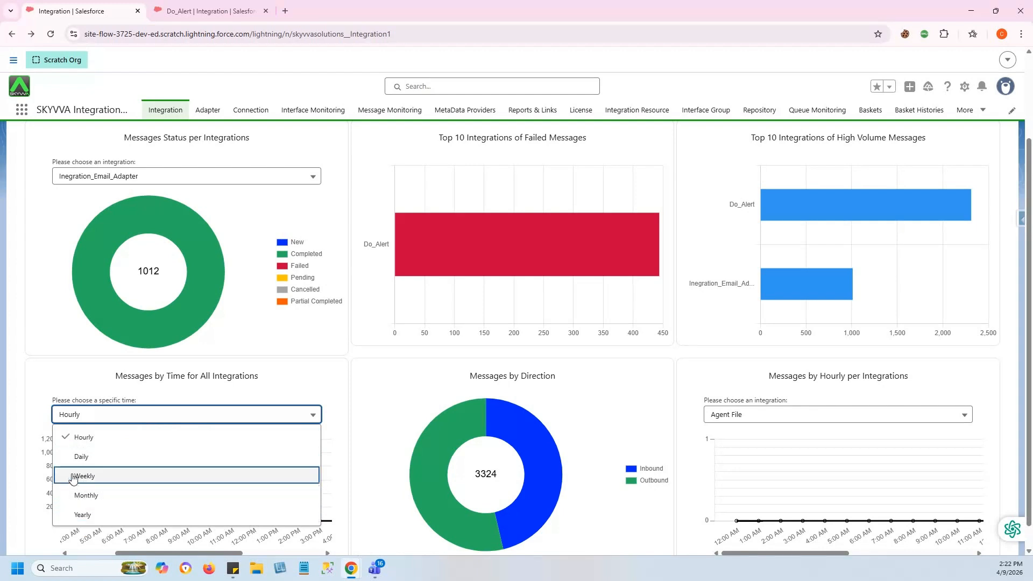
click(81, 457)
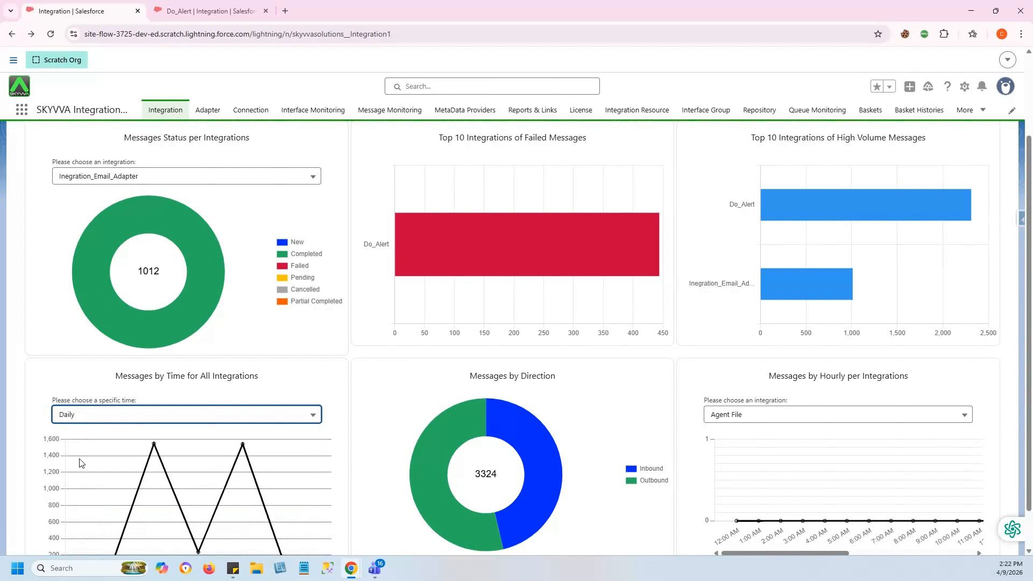
scroll(187, 469, down, 1)
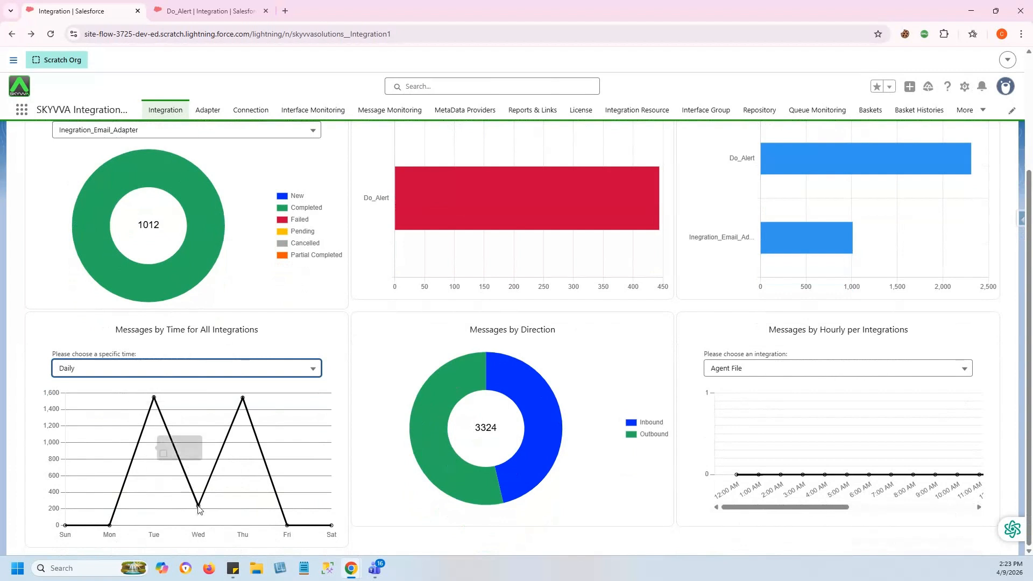
key(Down)
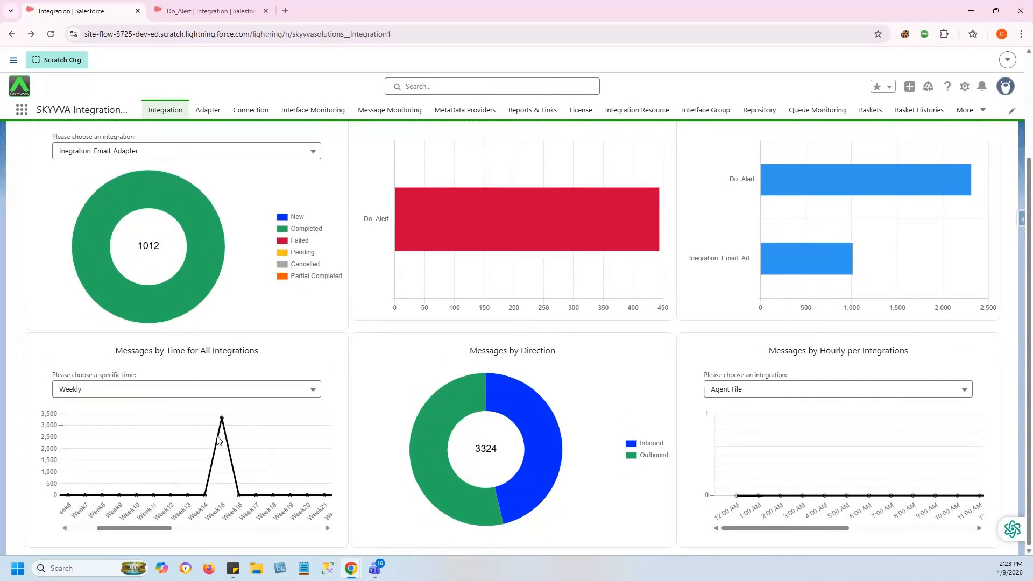
mouse_move(221, 419)
mouse_move(240, 498)
View the Messages by Time for All Integrations chart by Yearly and check the Inbound and Outbound segments of Messages by Direction
click(127, 393)
click(86, 488)
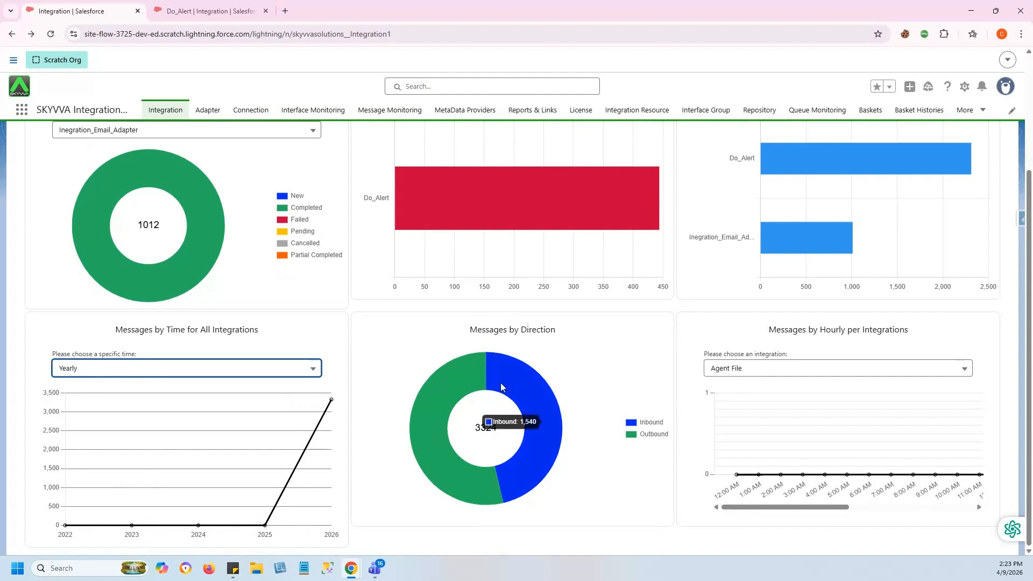
mouse_move(451, 382)
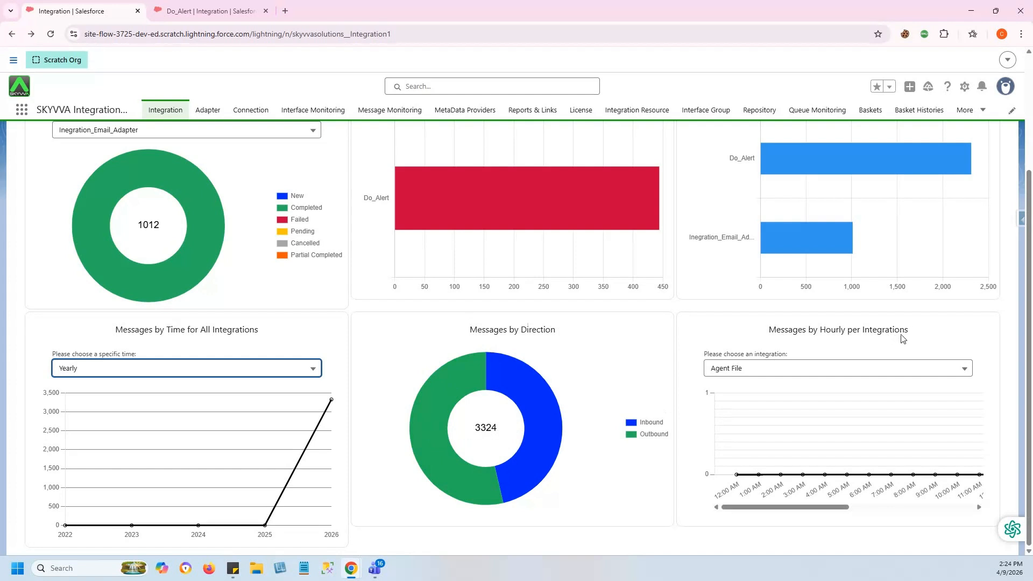
View the Messages by Hourly per Integrations chart for Do_Alert and check its 10:00 AM peak
click(760, 371)
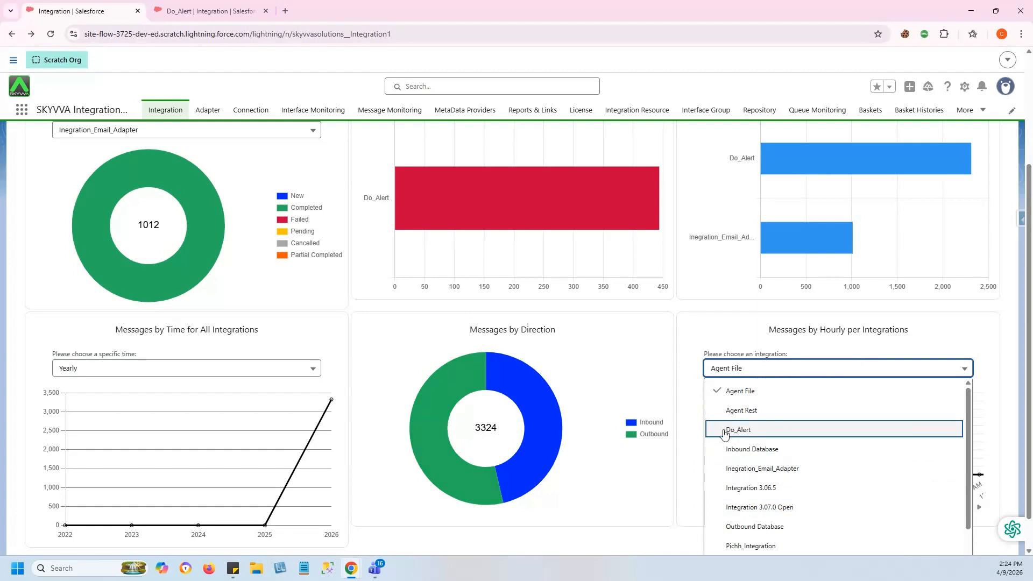
click(746, 430)
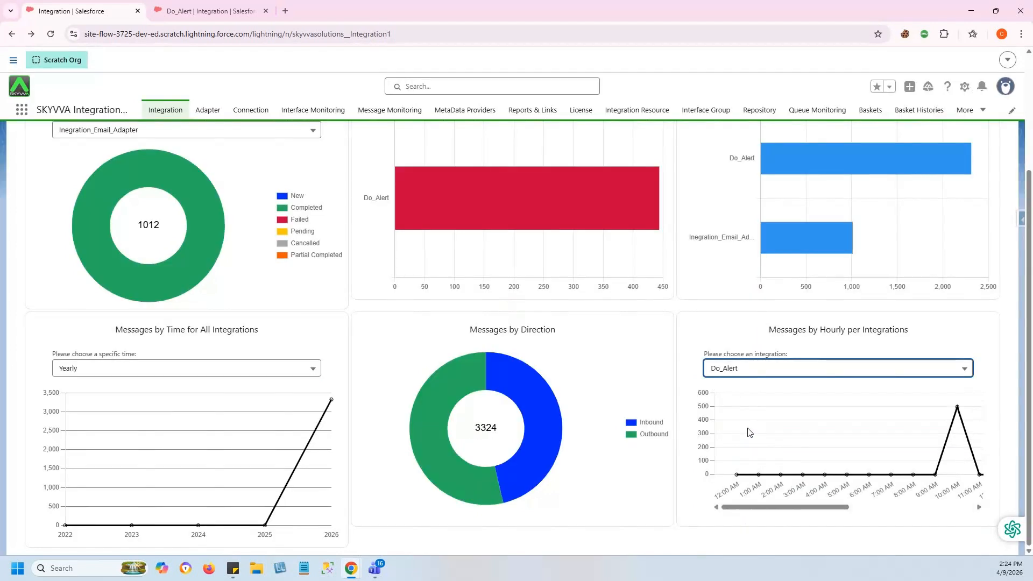
drag(750, 507, 799, 510)
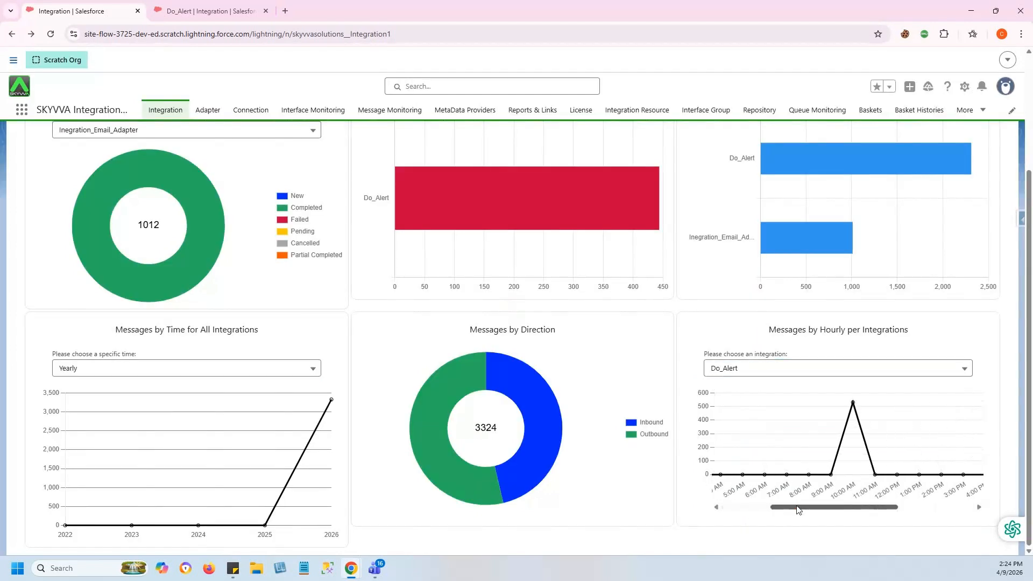
mouse_move(854, 404)
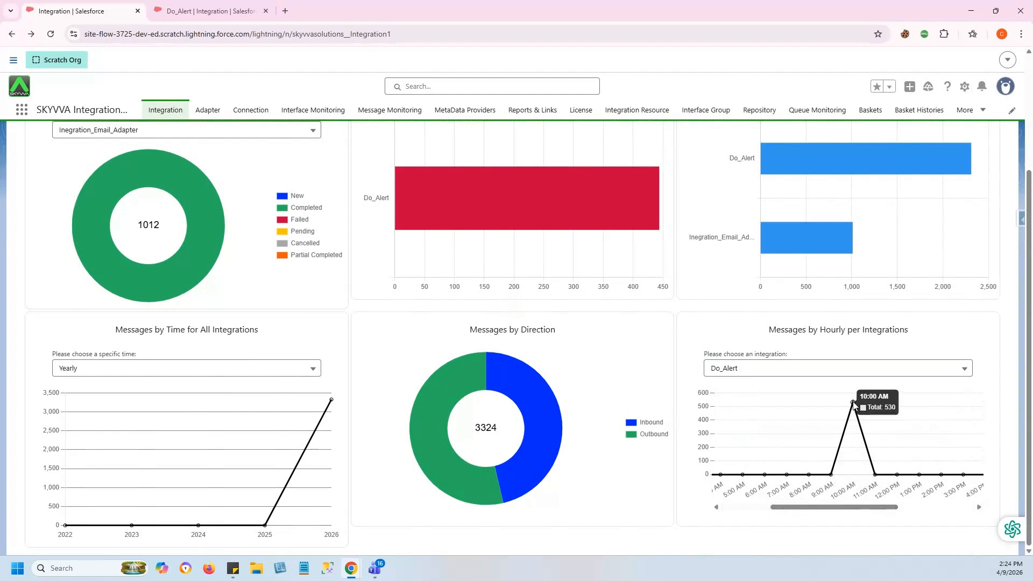
Remove all selected dashboards from the Overview, including Messages by Direction and Messages by Hourly per Integrations, and refresh the dashboards
scroll(853, 405, up, 3)
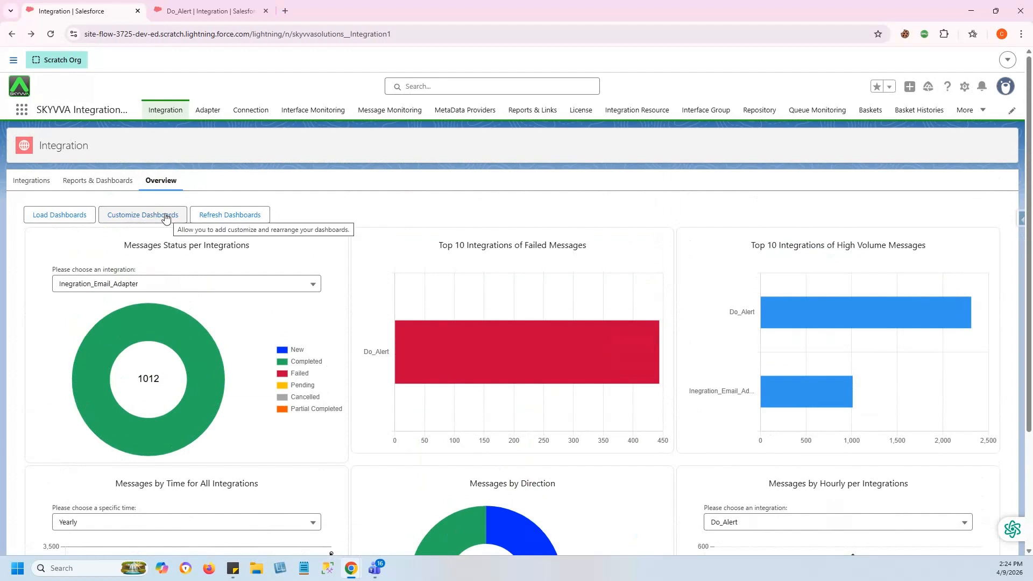
click(165, 214)
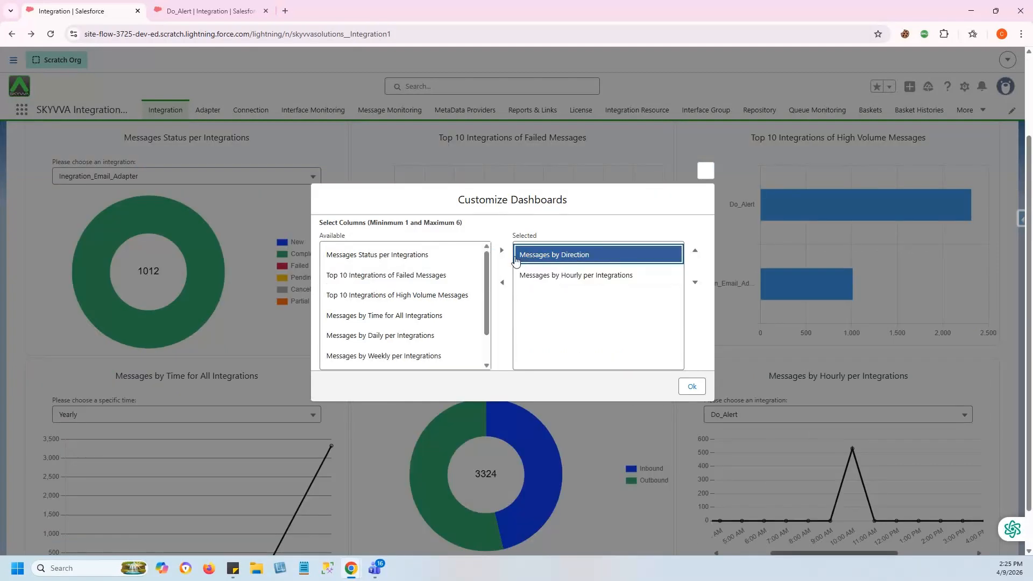
shift+click(533, 276)
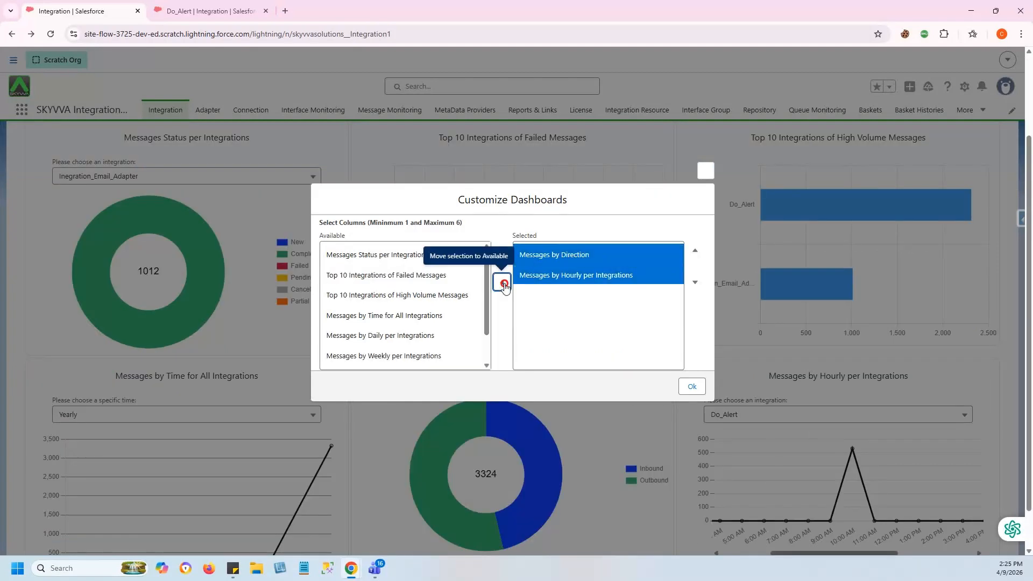
click(505, 283)
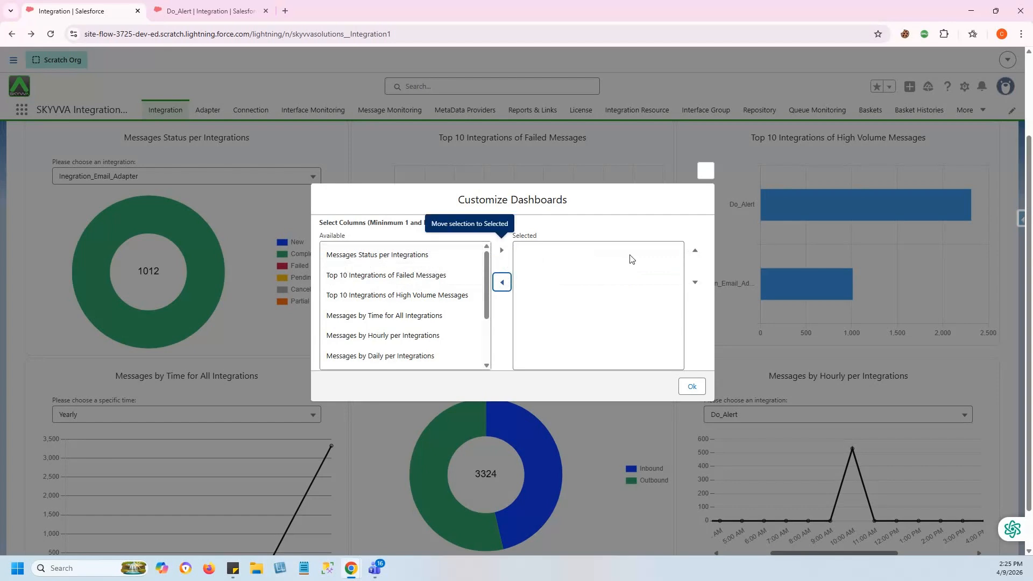
click(691, 387)
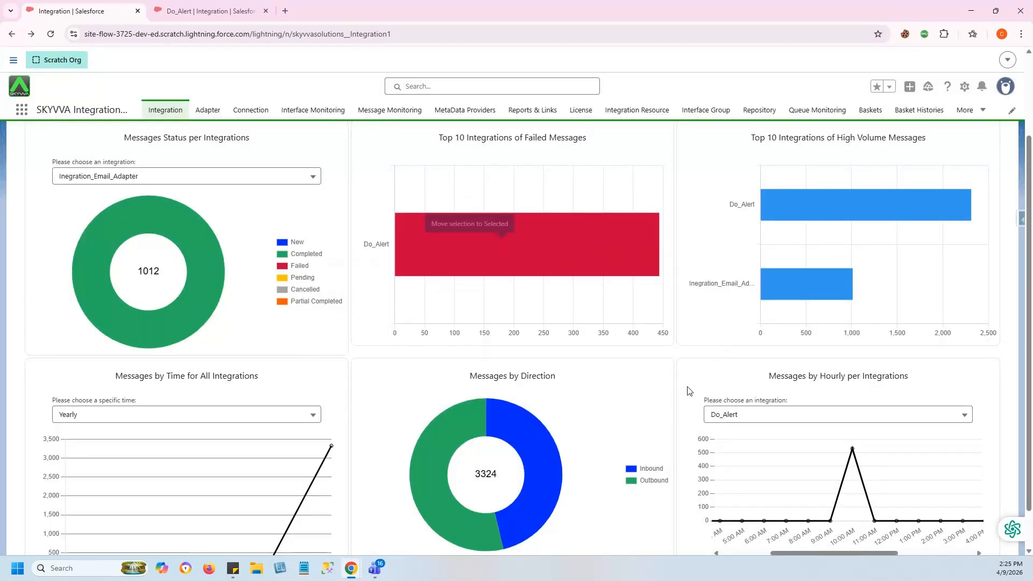
scroll(465, 318, up, 2)
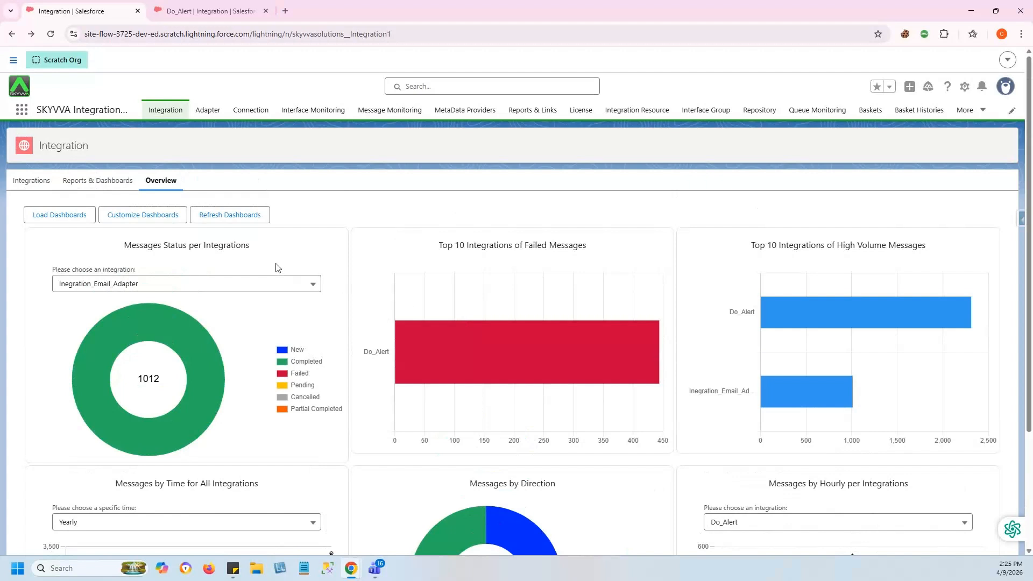
click(249, 221)
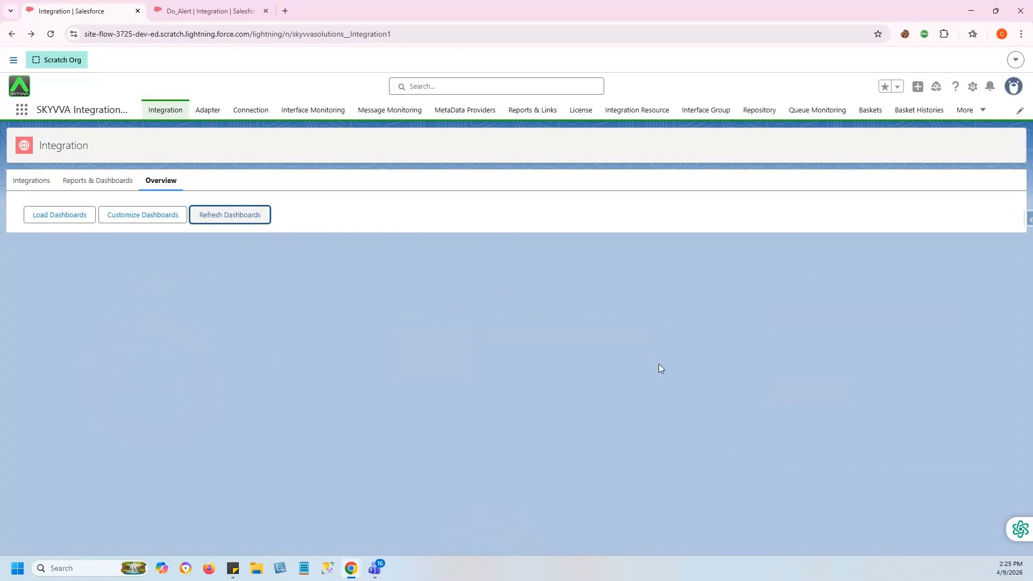
Add the Messages Status per Integrations, Top 10 Failed Messages, Top 10 High Volume Messages and Messages by Time for All Integrations dashboards to the Overview
click(158, 216)
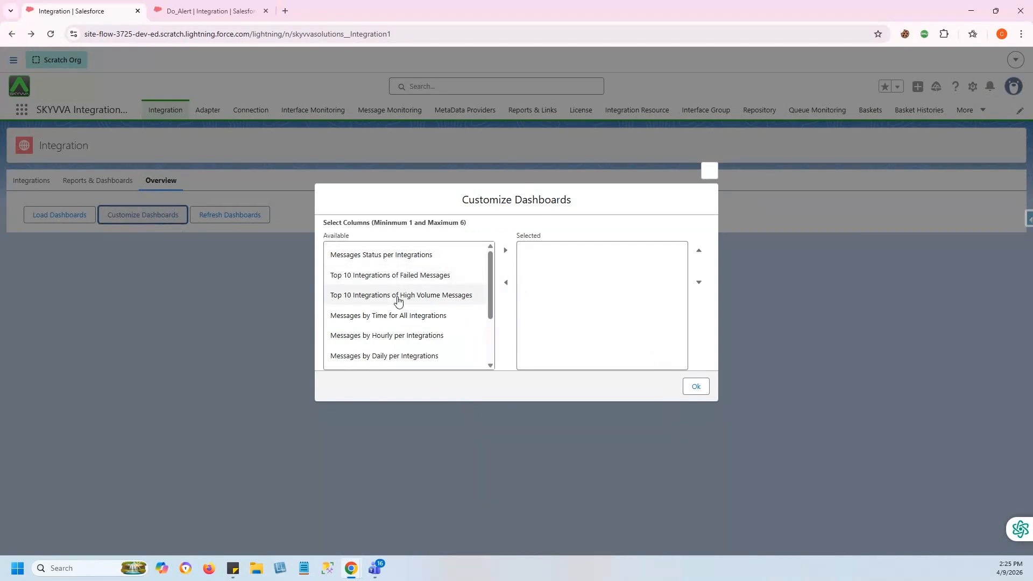
click(396, 257)
click(395, 257)
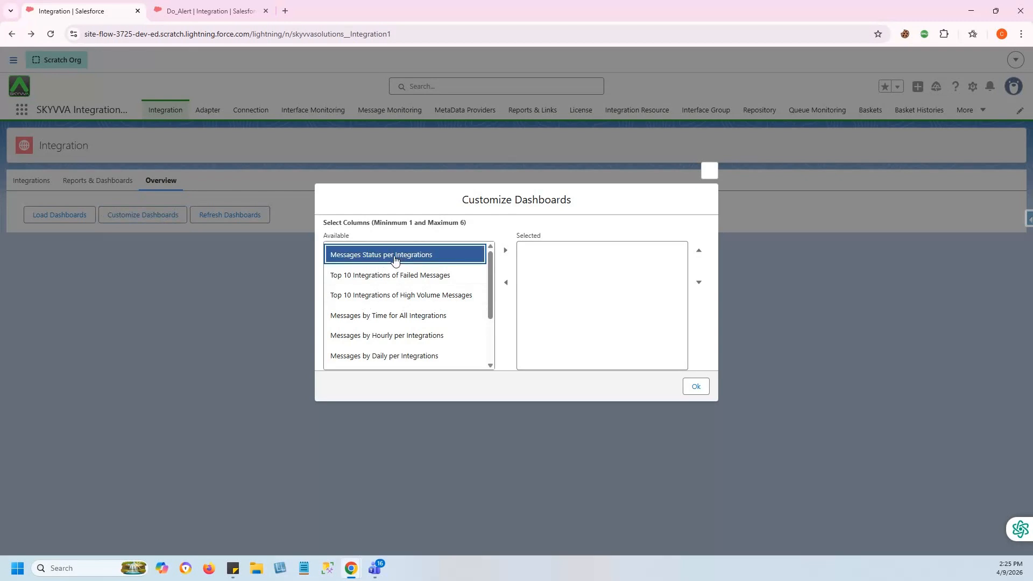
shift+click(391, 281)
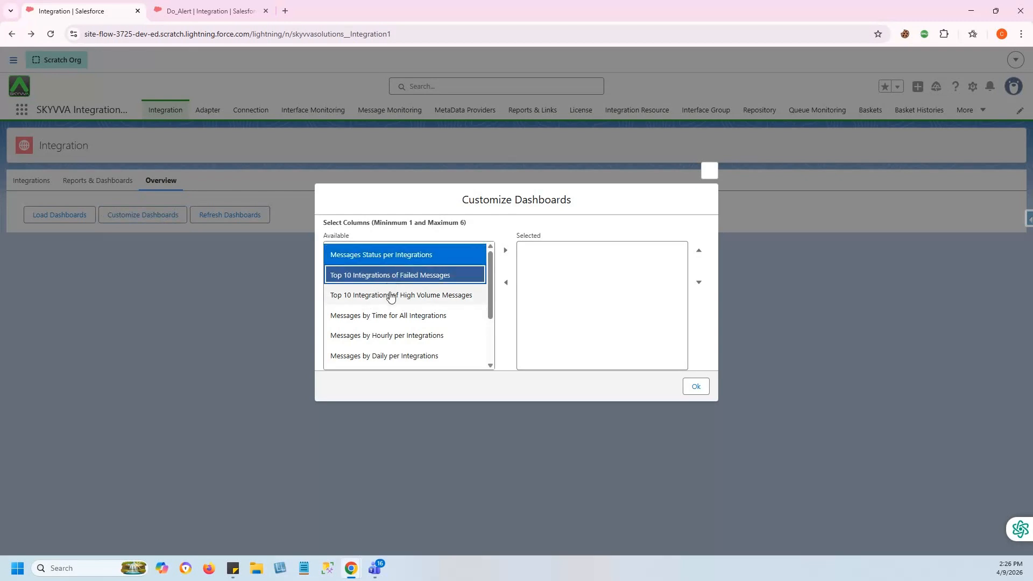
shift+click(393, 295)
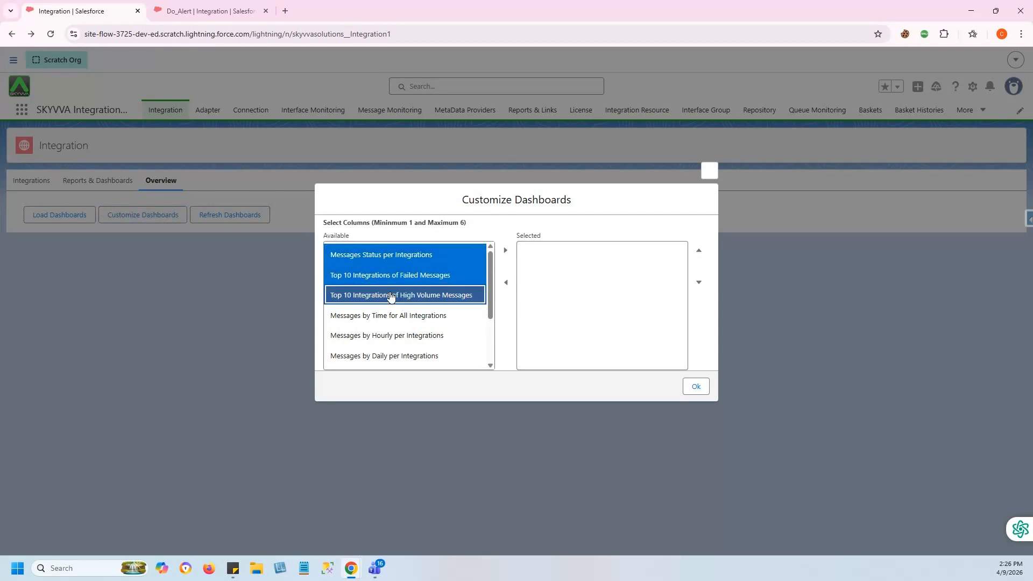
click(506, 252)
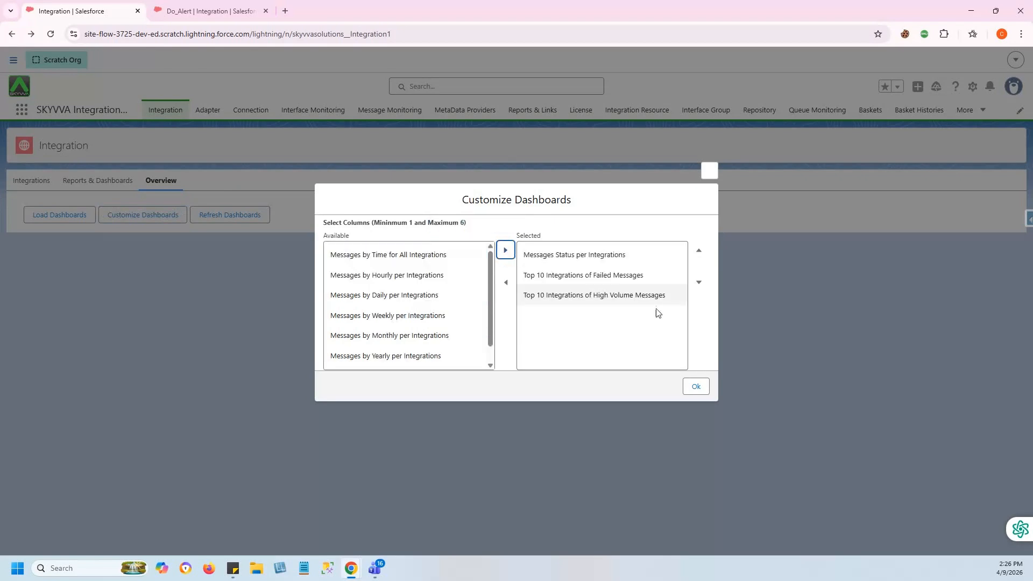
click(695, 387)
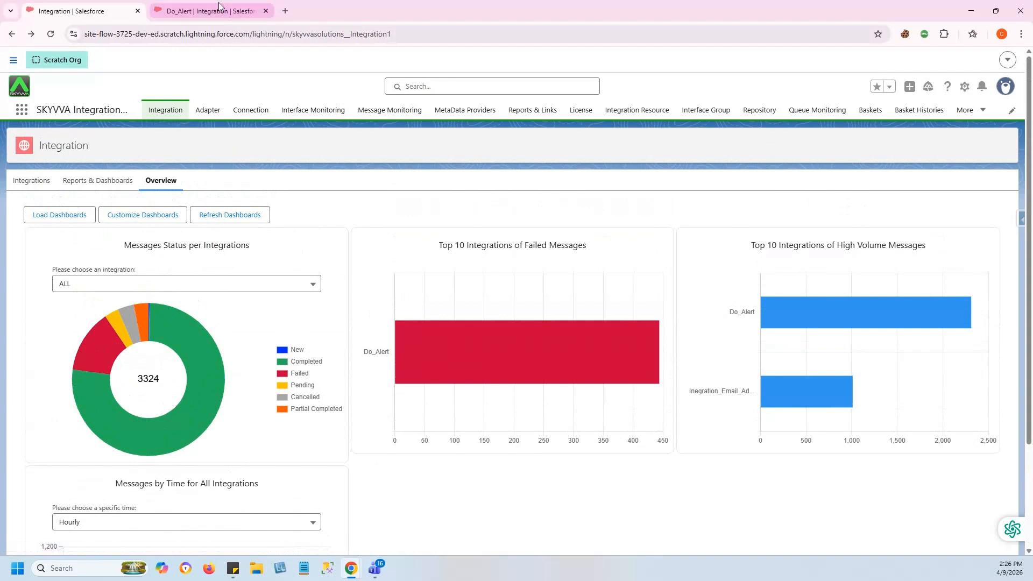
Open the Reports & Dashboards section of the Do_Alert integration and expand the Interface category's reports and dashboards
click(177, 8)
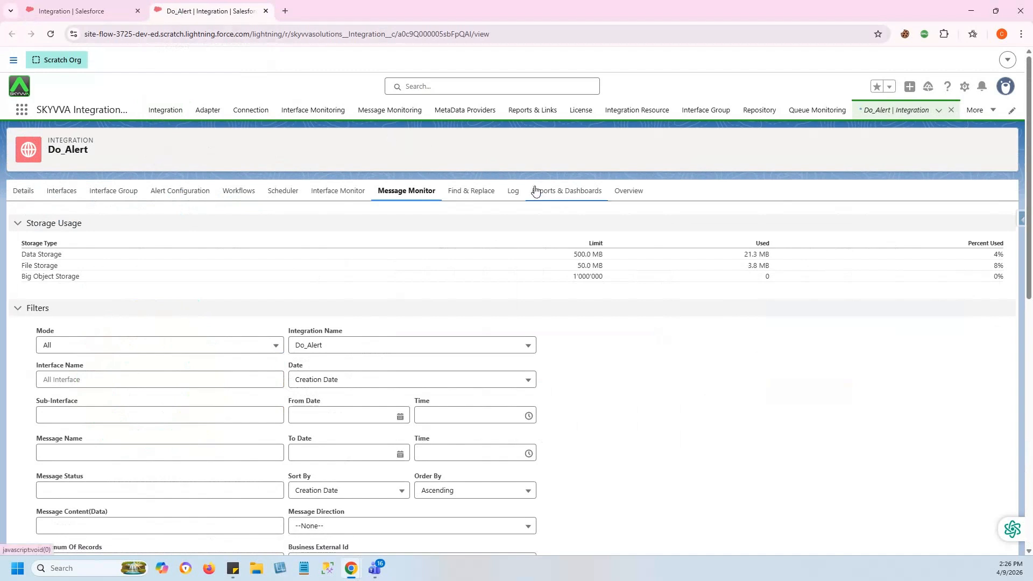
click(575, 191)
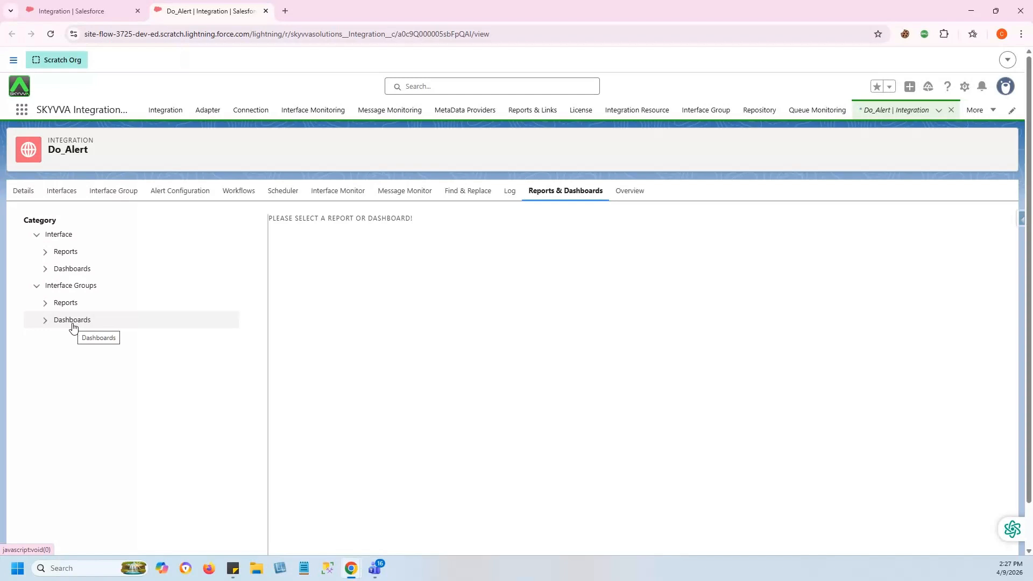
click(46, 252)
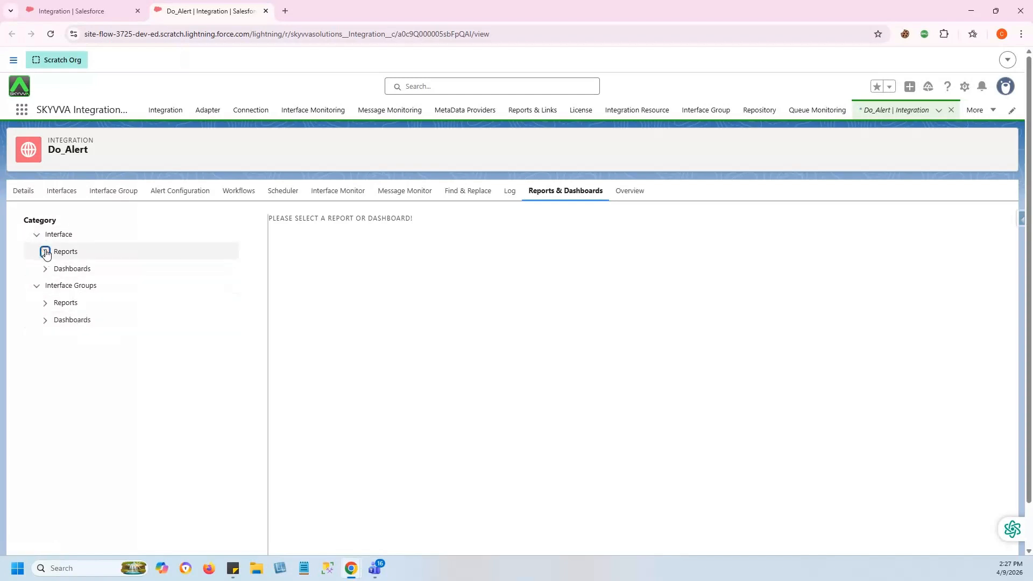
click(45, 339)
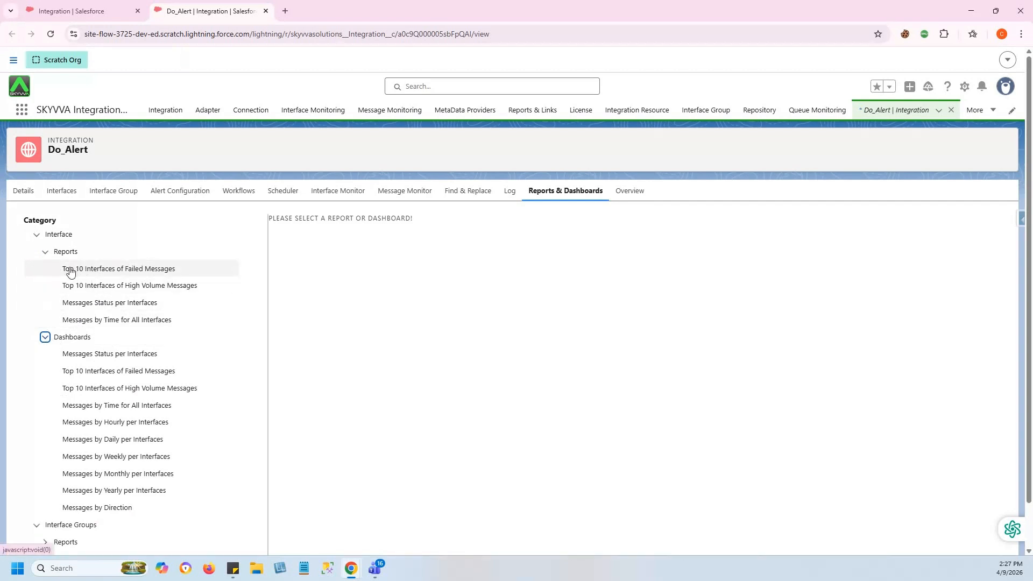
View Do_Alert's Top 10 Interfaces of Failed Messages and Top 10 Interfaces of High Volume Messages reports, checking the message counts per interface
click(155, 270)
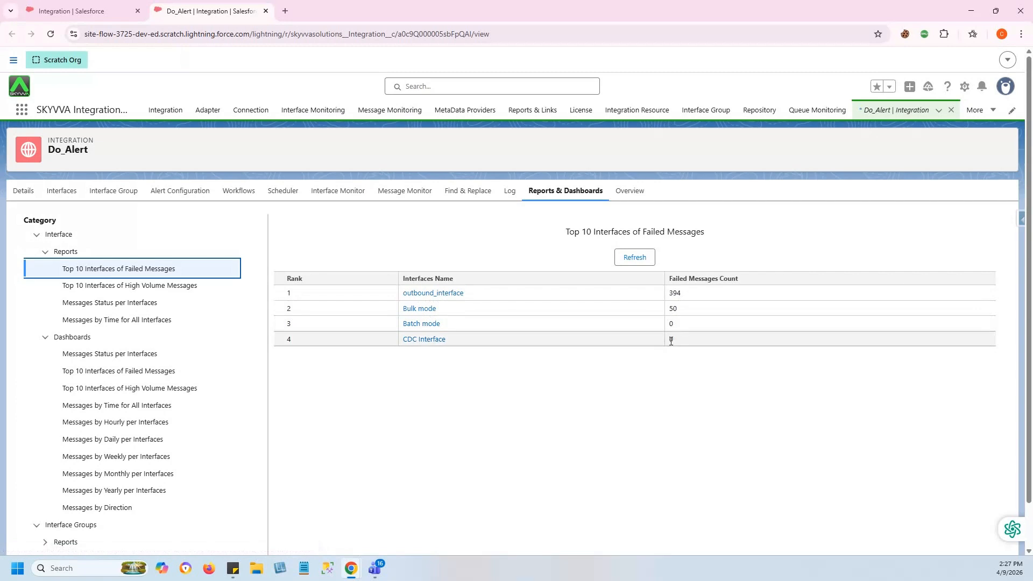
click(101, 287)
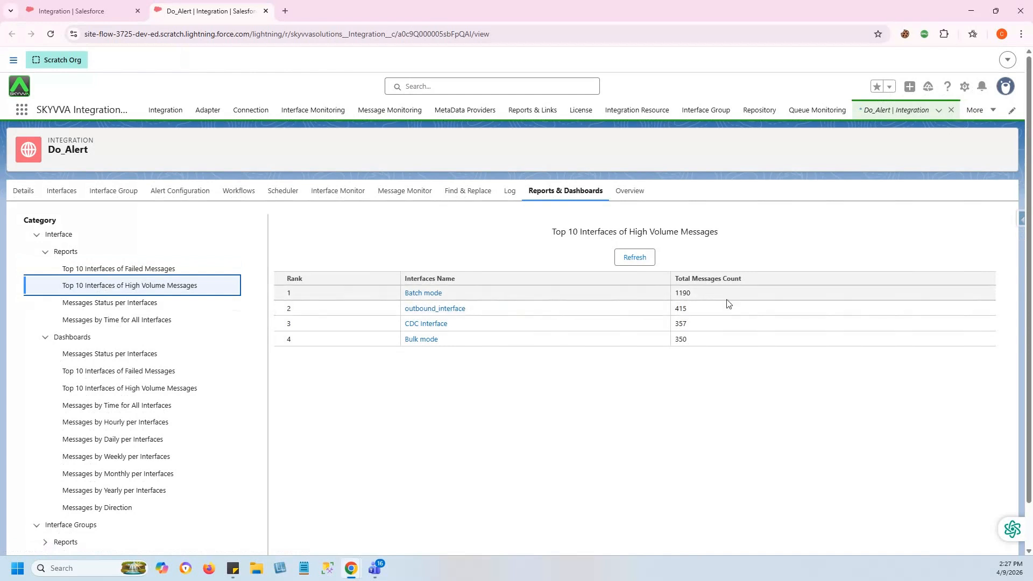
drag(673, 291, 690, 310)
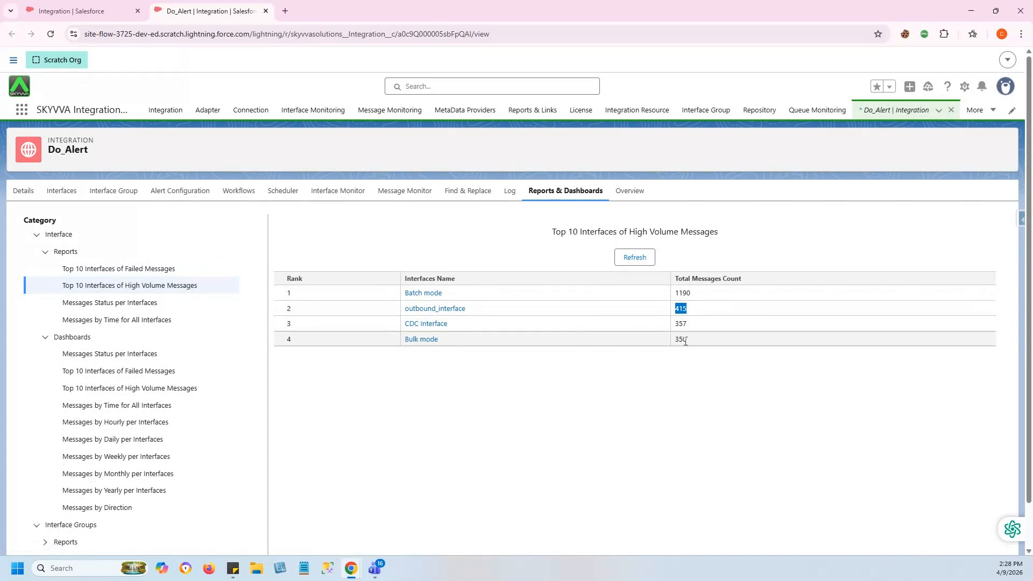
View the Messages Status per Interfaces report, then check the hourly counts in the Messages by Time for All Interfaces report
click(110, 302)
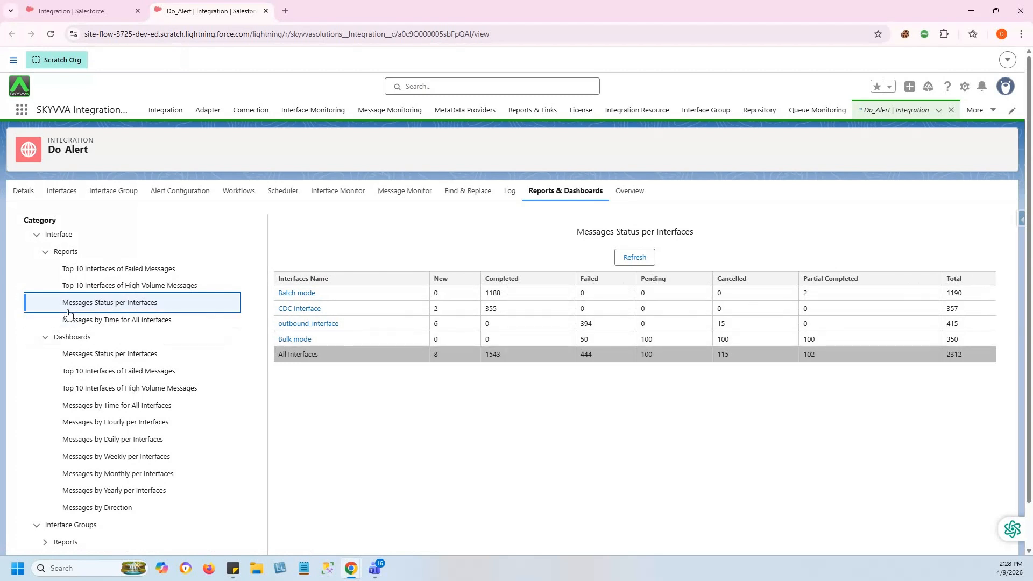
click(125, 323)
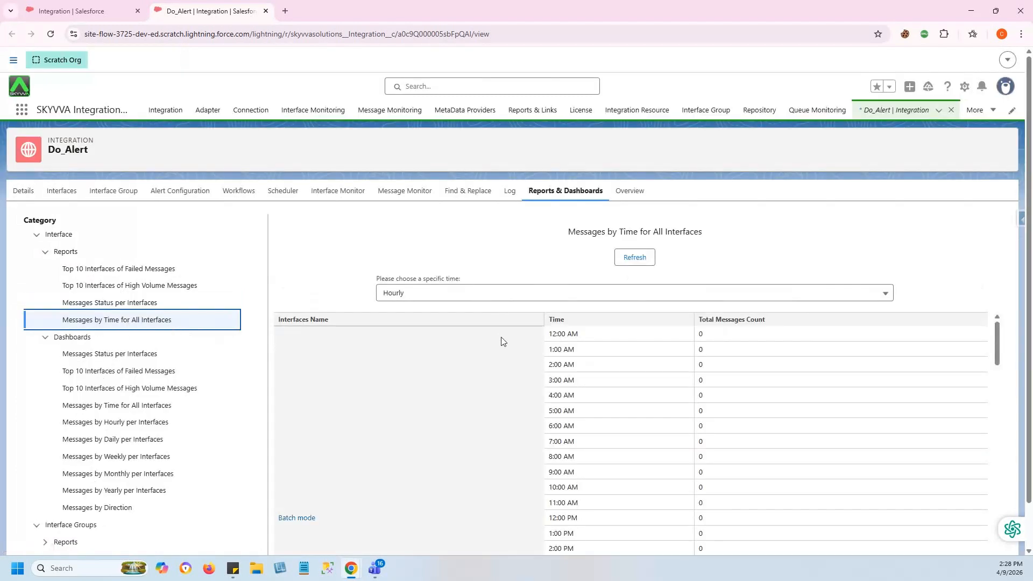
scroll(639, 395, down, 8)
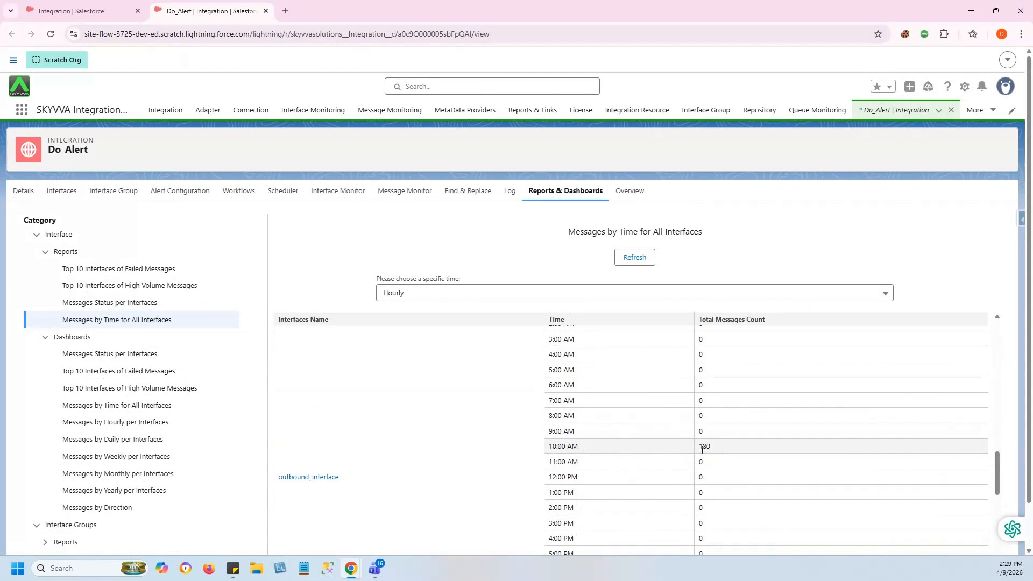
scroll(712, 451, down, 5)
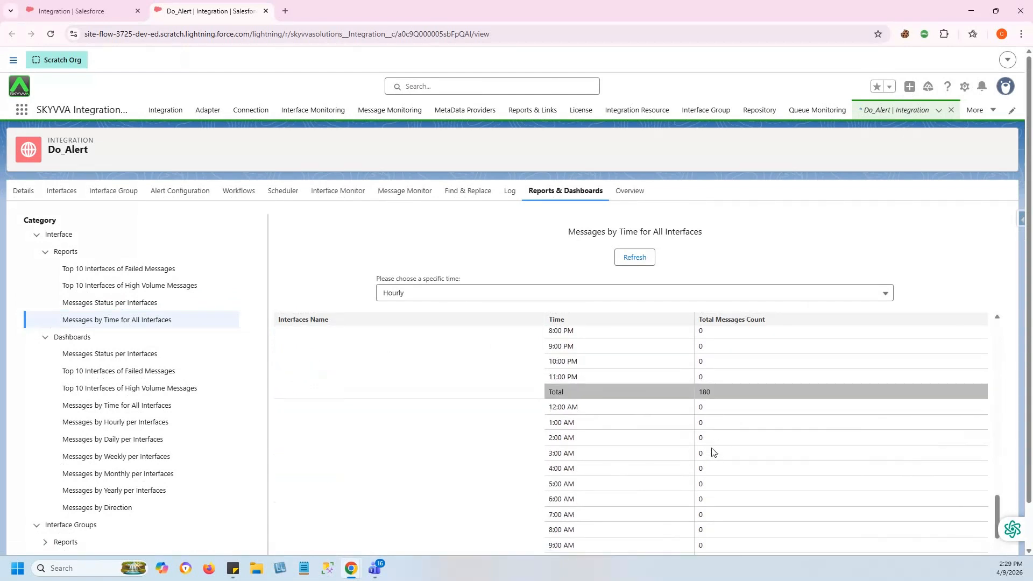
scroll(712, 451, down, 3)
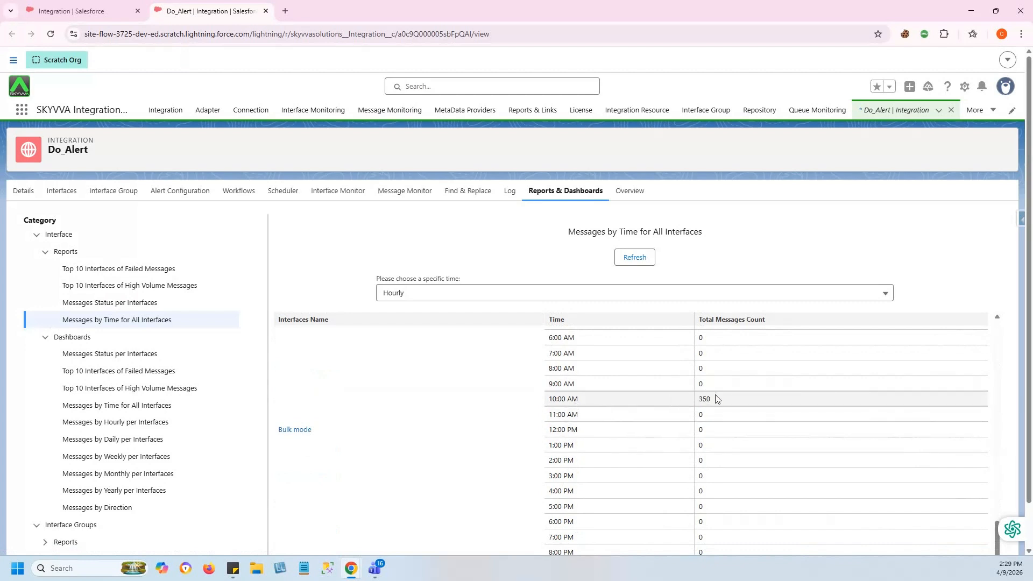
Set the Messages by Time for All Interfaces report to Daily, check Batch mode's Tuesday count, and open the Messages Status per Interfaces dashboard
click(524, 294)
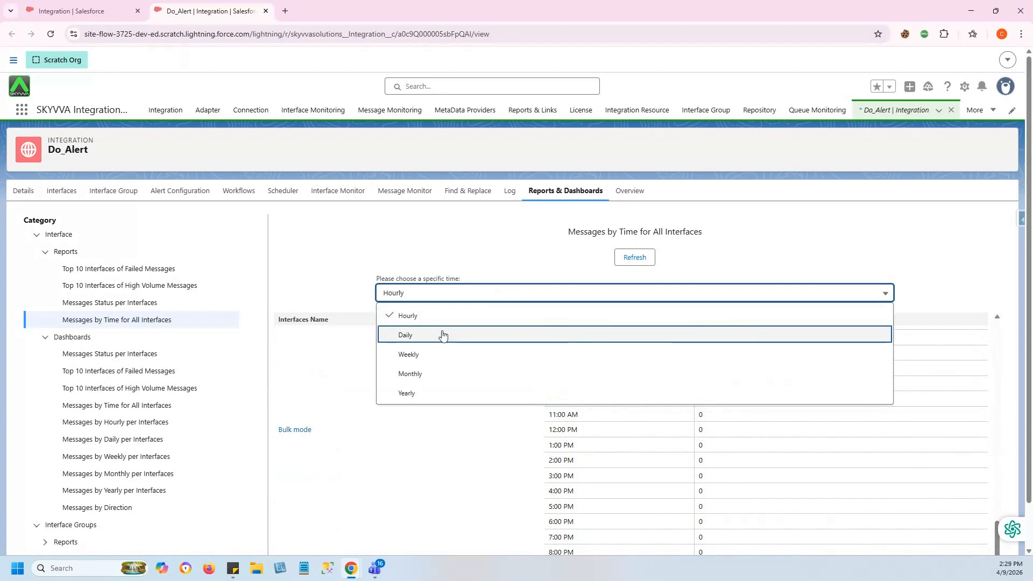
click(424, 342)
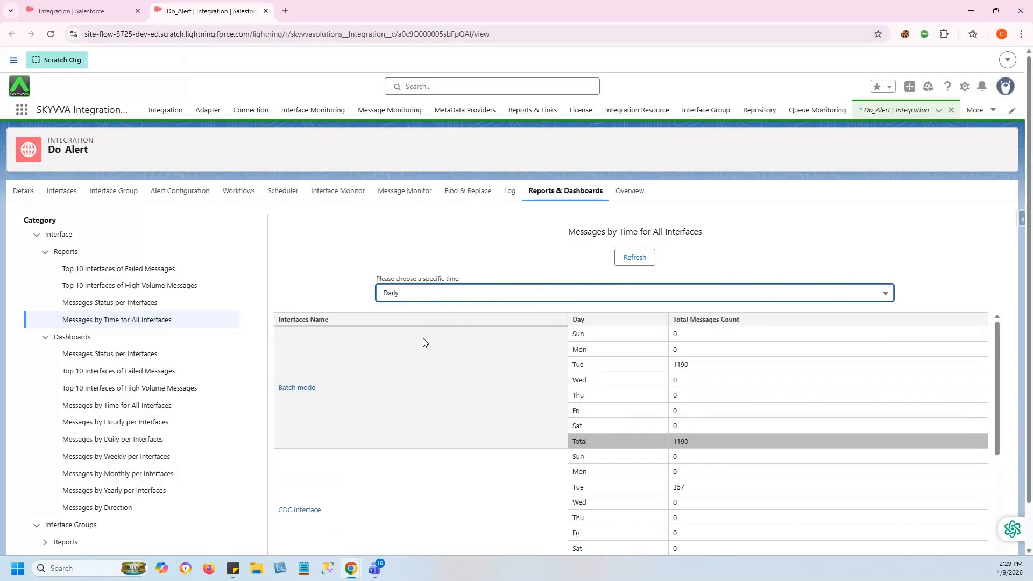
drag(578, 366, 720, 365)
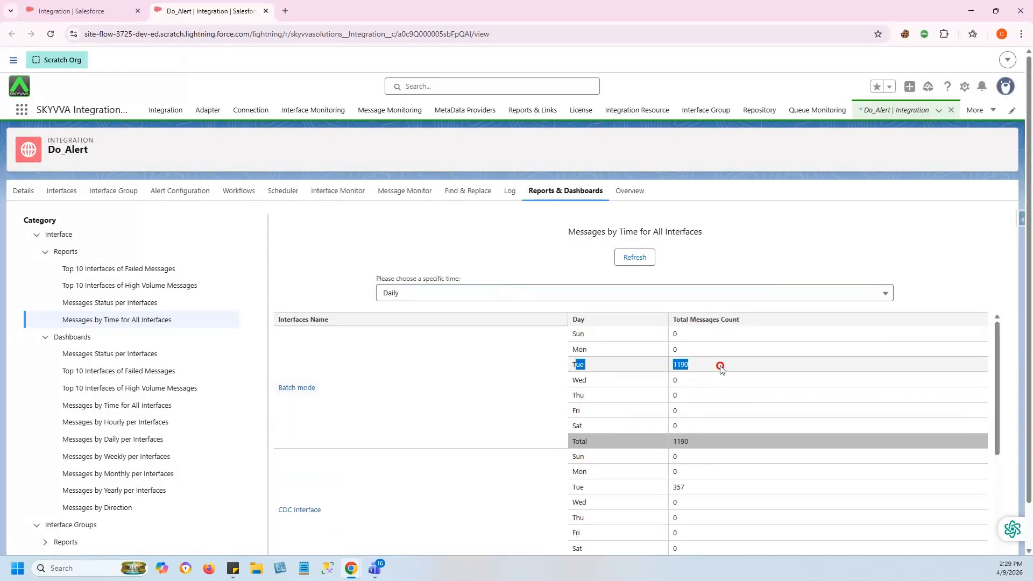
scroll(724, 370, down, 1)
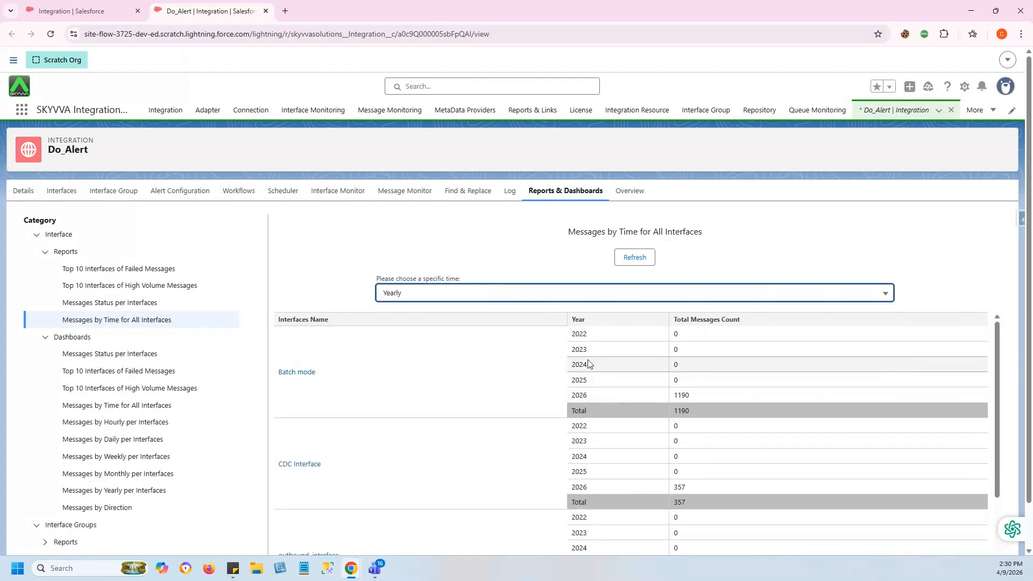
click(86, 359)
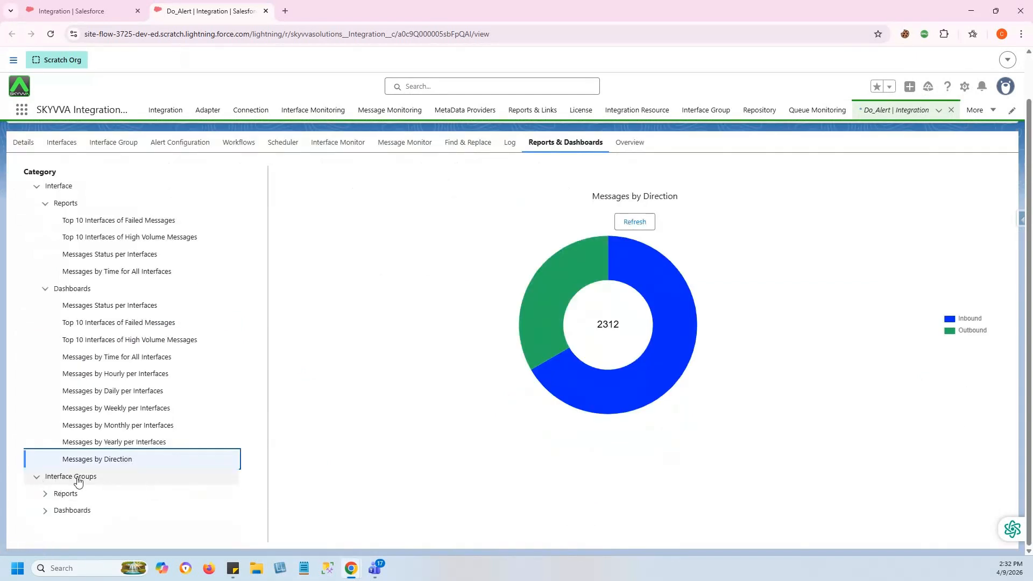
Expand the Interface Groups reports and view the Top 10 Failed Messages, Top 10 High Volume Messages and Messages Status per Interface Groups reports
click(46, 495)
click(101, 513)
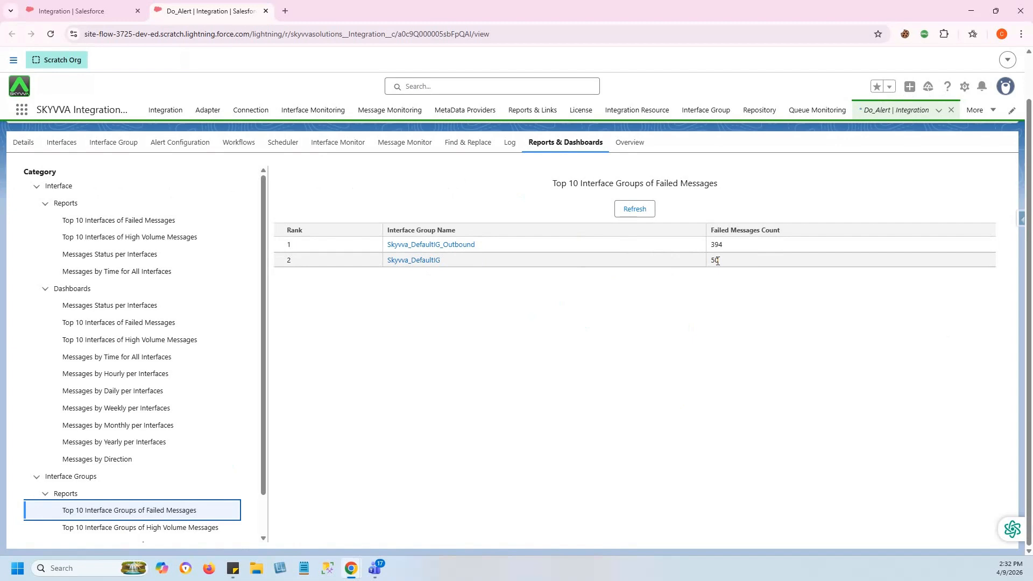
click(172, 533)
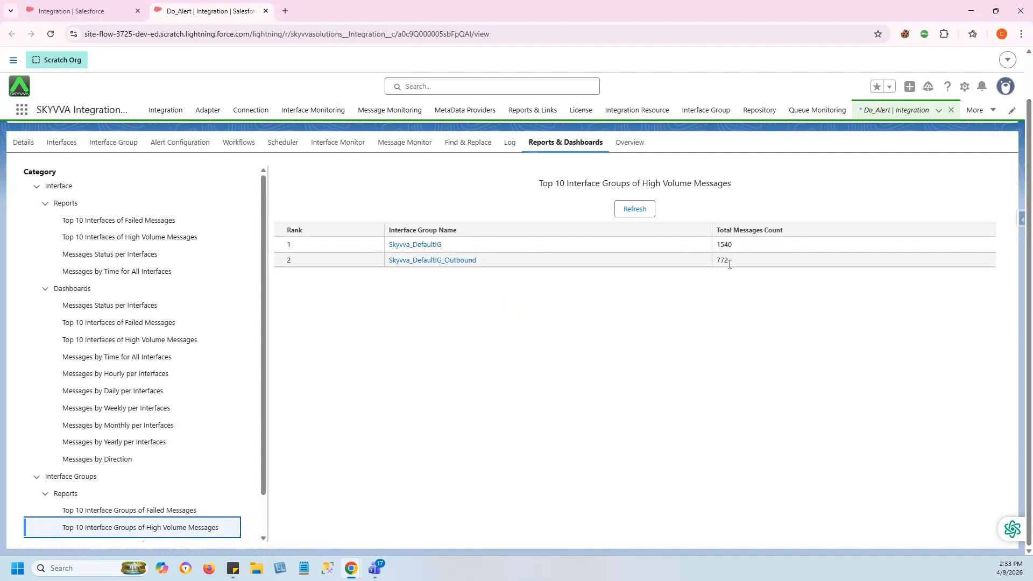
scroll(242, 443, down, 1)
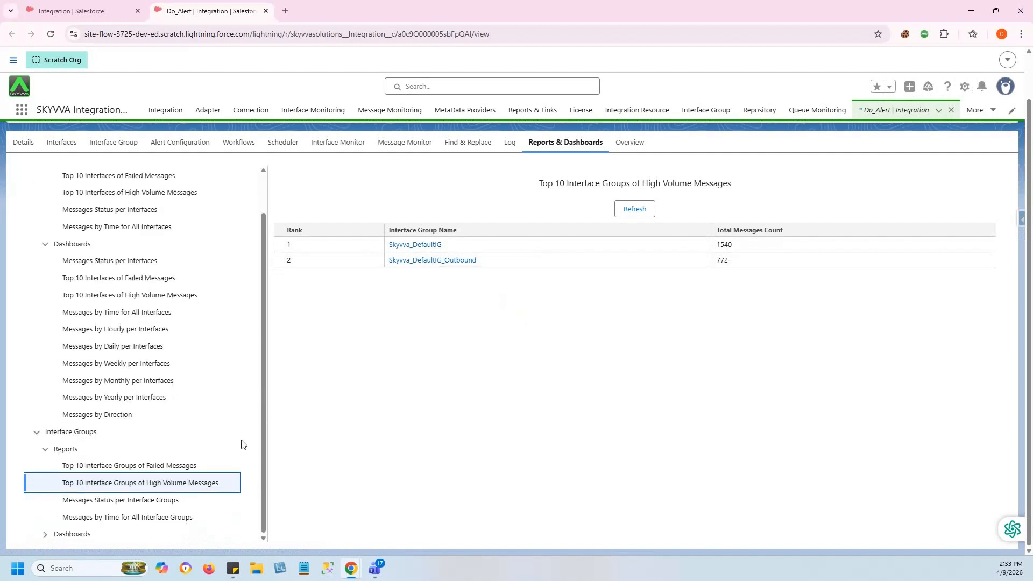
click(102, 504)
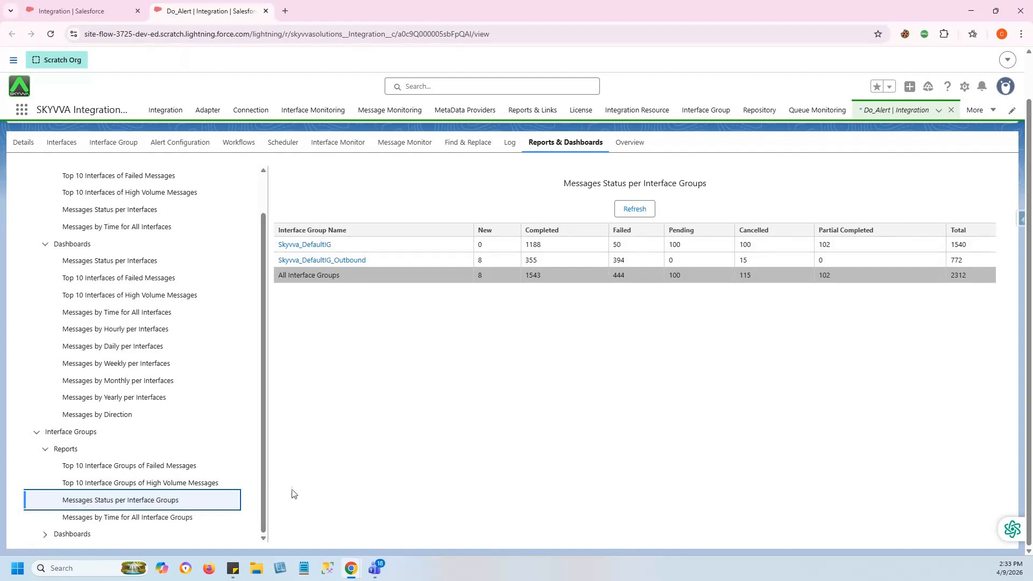
Review the Messages by Time for All Interface Groups report hour by hour, then set its time period to Daily
click(149, 518)
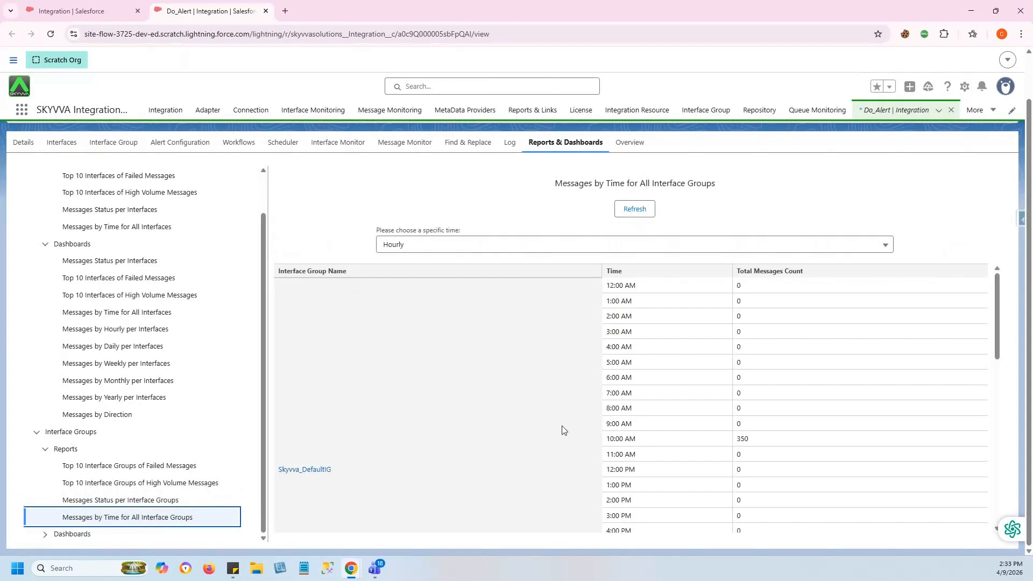
scroll(648, 429, down, 3)
scroll(648, 429, up, 2)
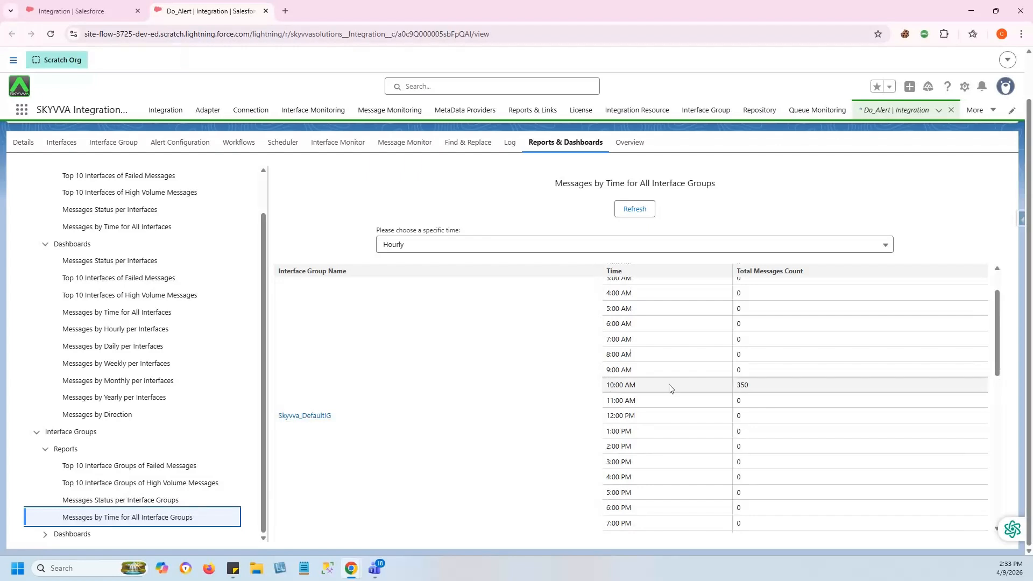
scroll(460, 441, down, 8)
click(431, 240)
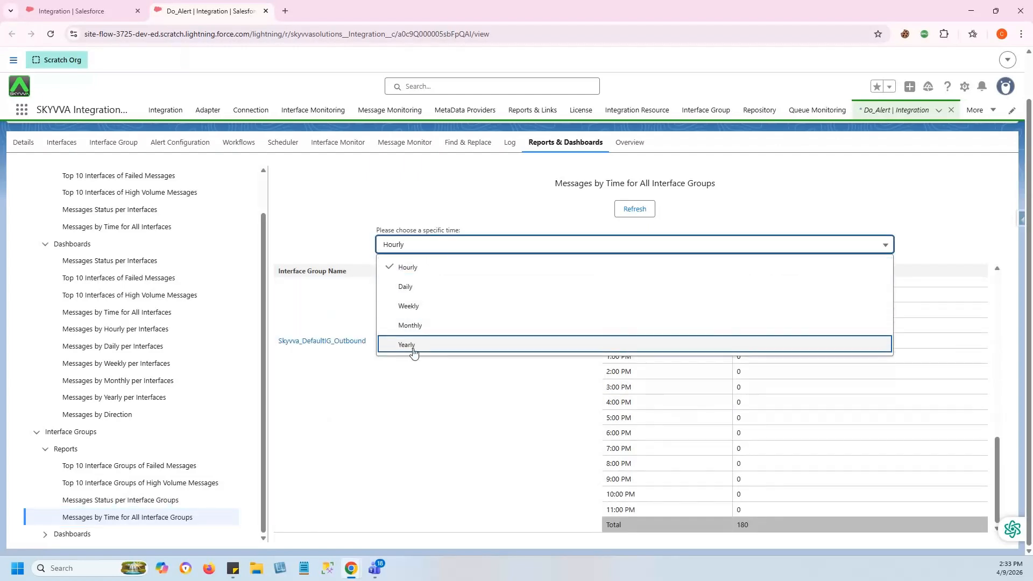
click(414, 291)
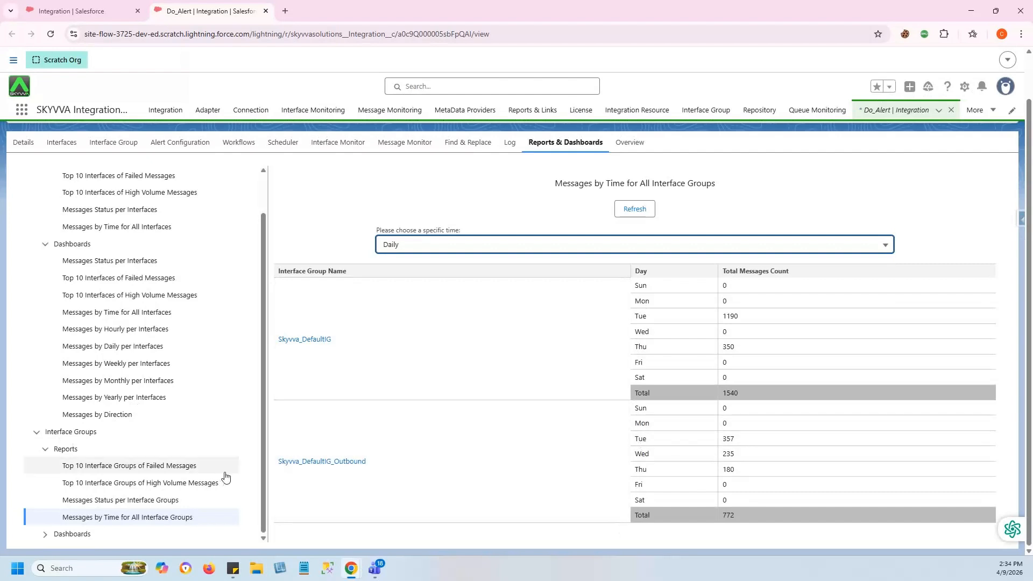
Expand the Interface Groups dashboards and open the Messages Status per Interface Groups dashboard
click(46, 534)
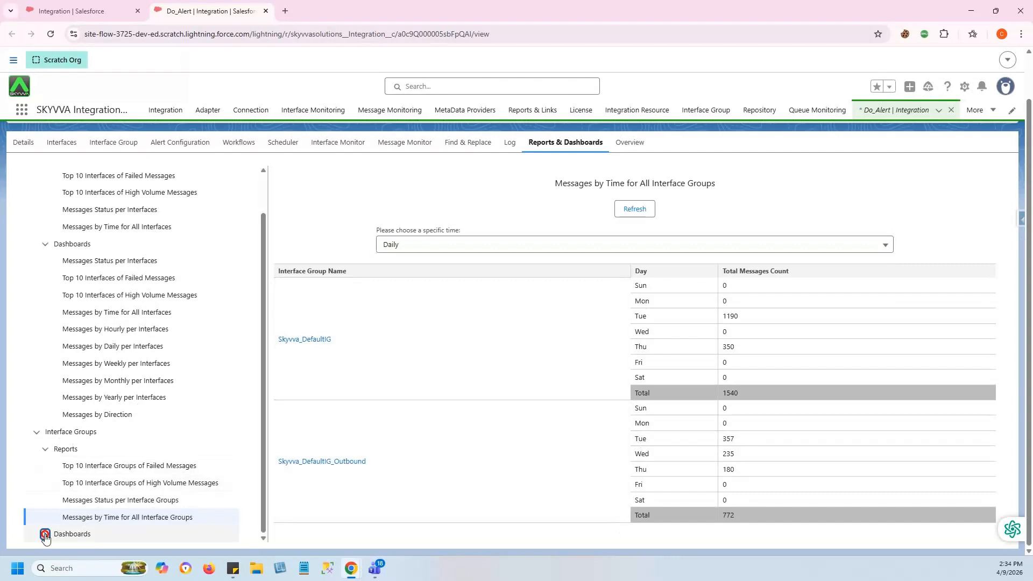
scroll(118, 493, down, 2)
scroll(118, 493, down, 1)
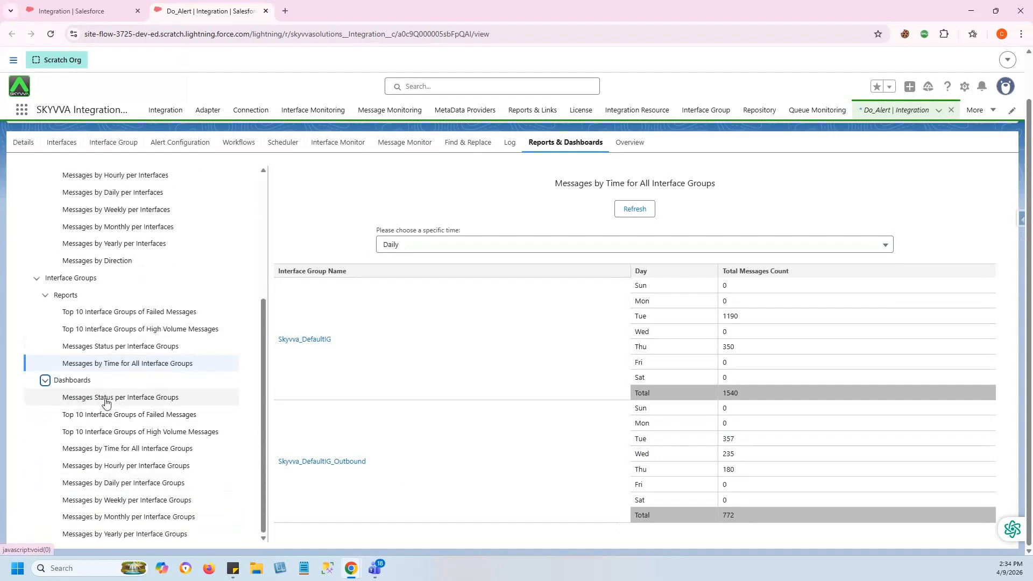
click(144, 397)
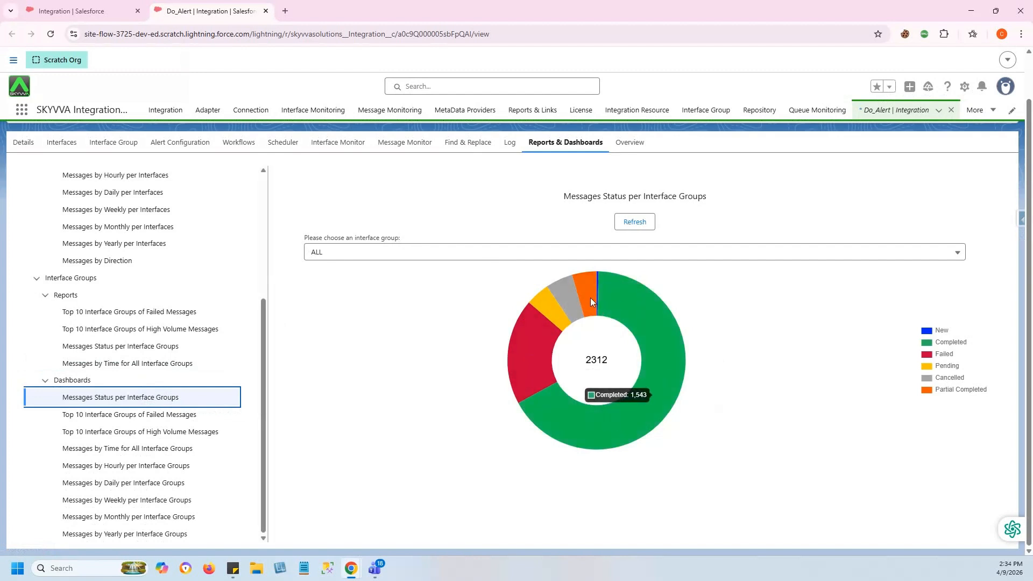
Filter the Messages Status per Interface Groups dashboard by Skyvva_DefaultIG, check each status segment's count, then filter it by Skyvva_DefaultIG_Outbound
click(432, 254)
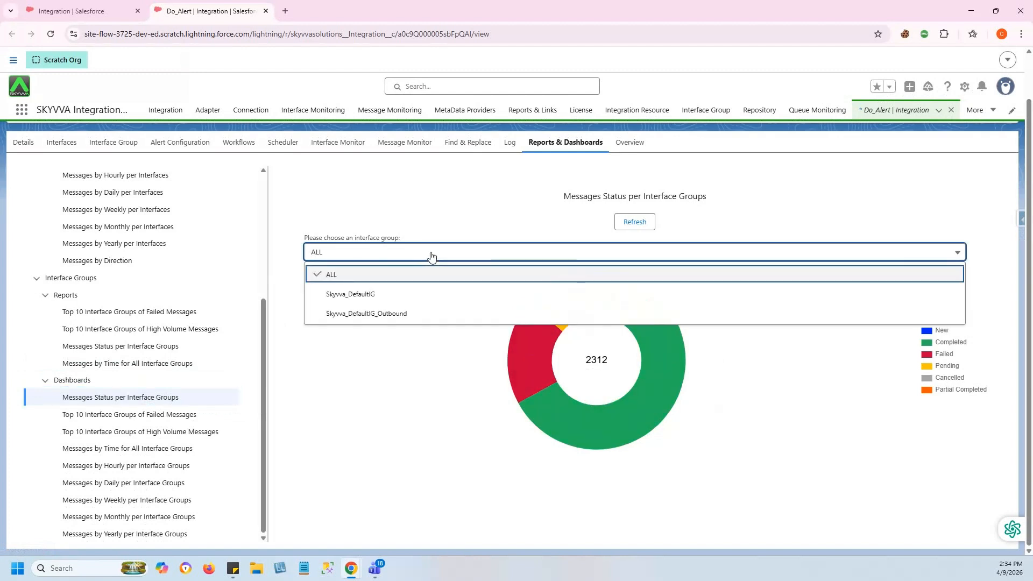
click(378, 294)
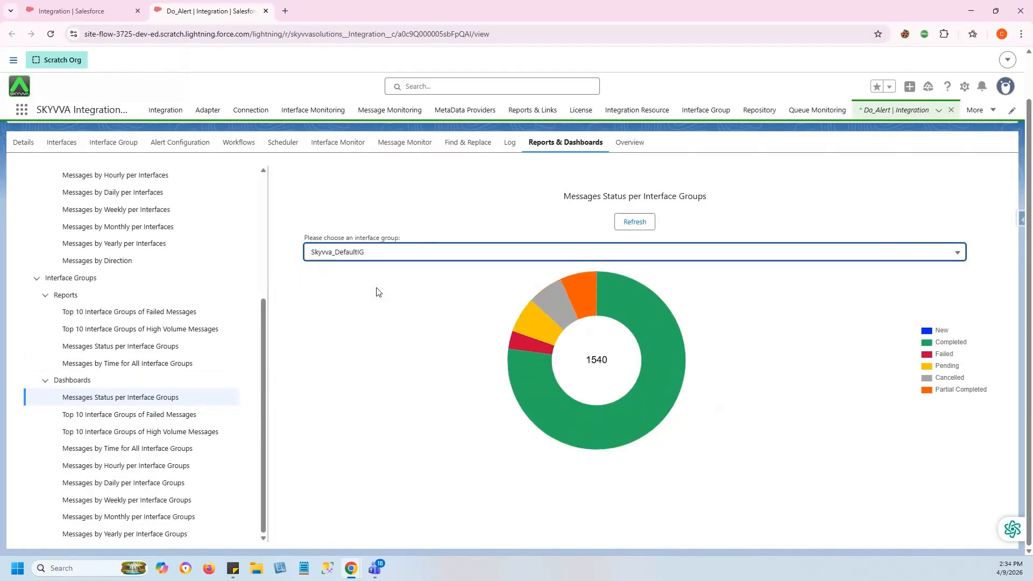
mouse_move(643, 298)
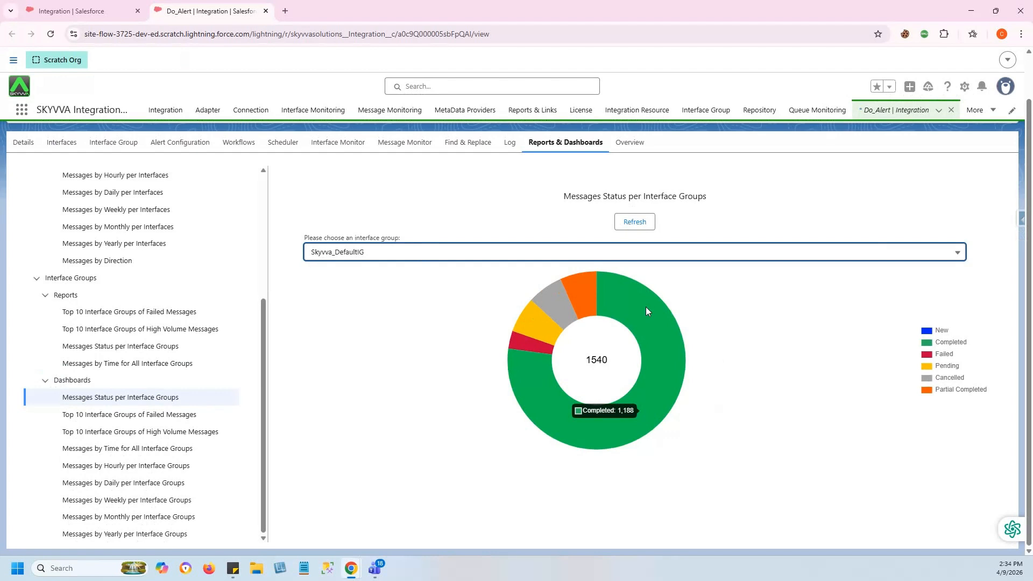
mouse_move(589, 285)
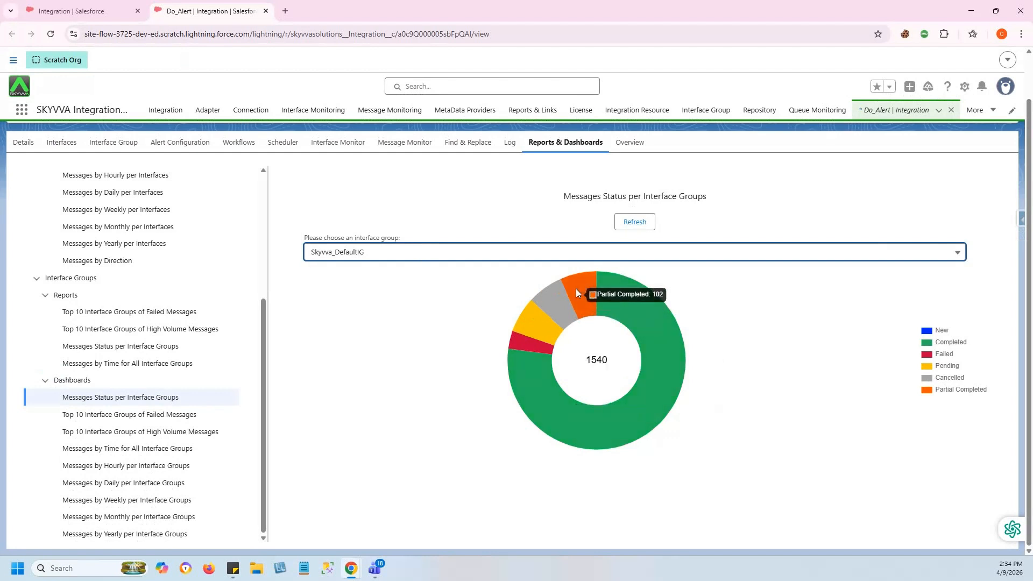
mouse_move(542, 303)
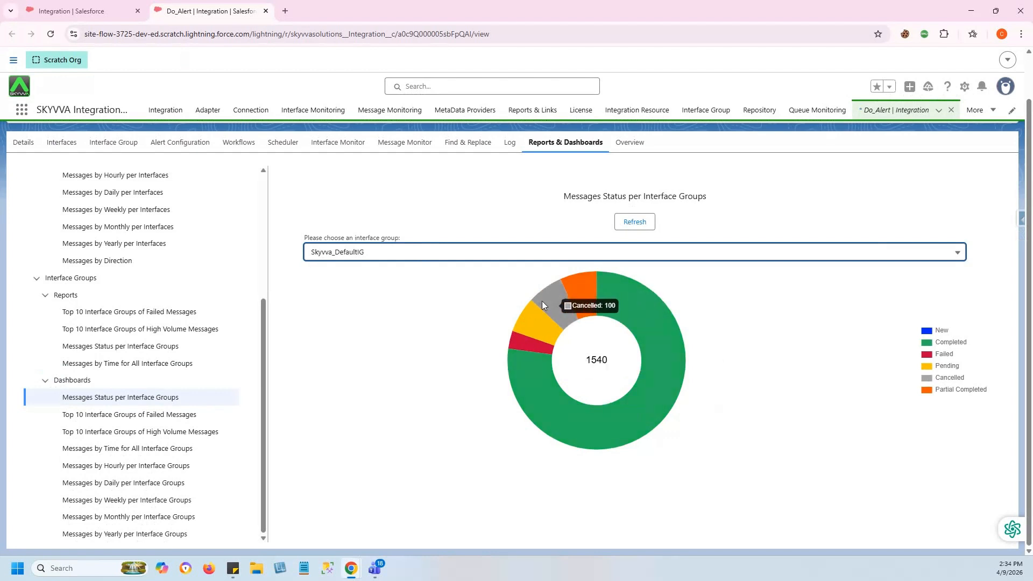
mouse_move(534, 333)
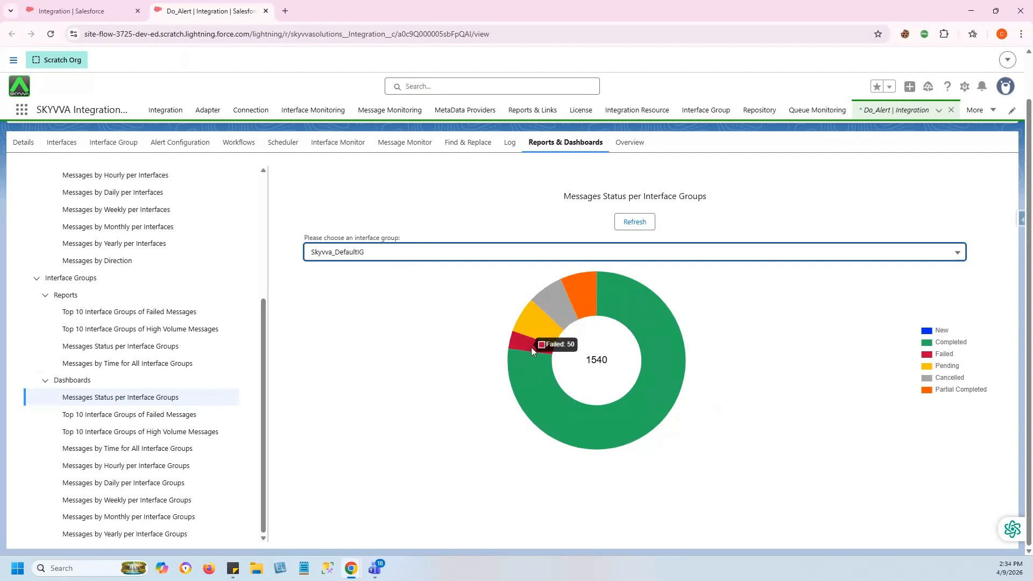
click(425, 257)
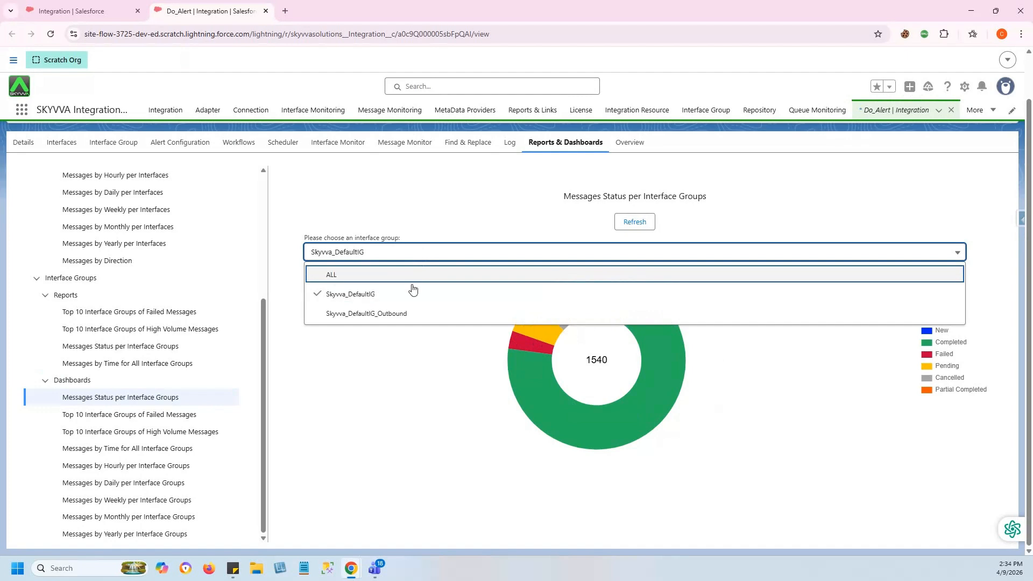
click(404, 314)
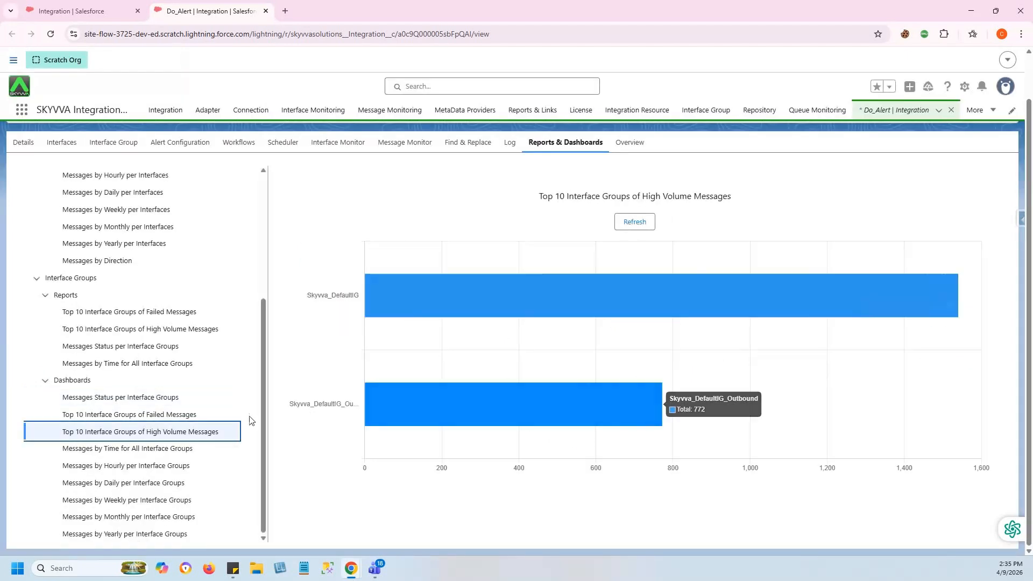
Open the Messages by Time for All Interface Groups dashboard, check its hourly peak, then set it to Daily and check the Tuesday peak
click(163, 454)
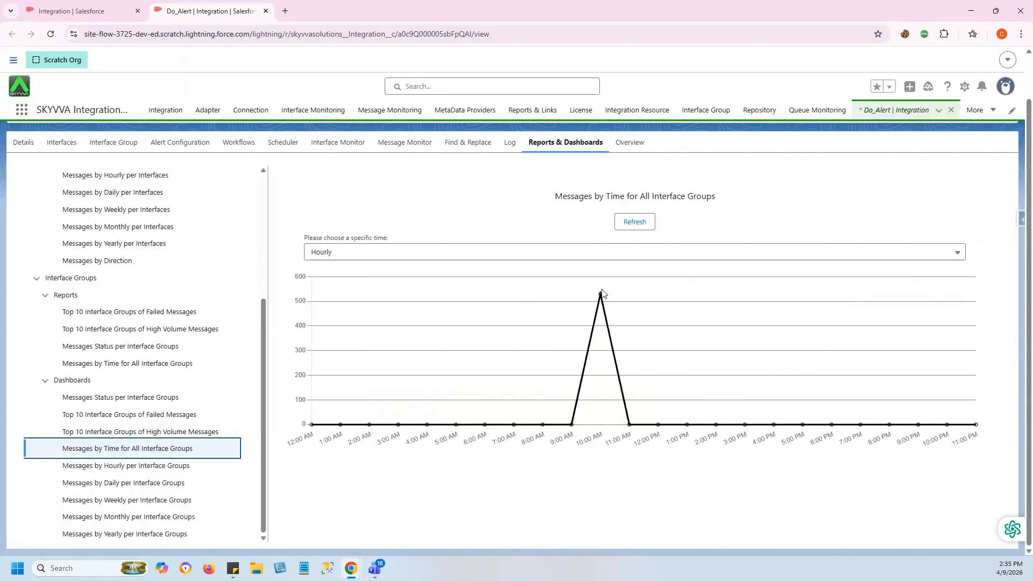
mouse_move(602, 294)
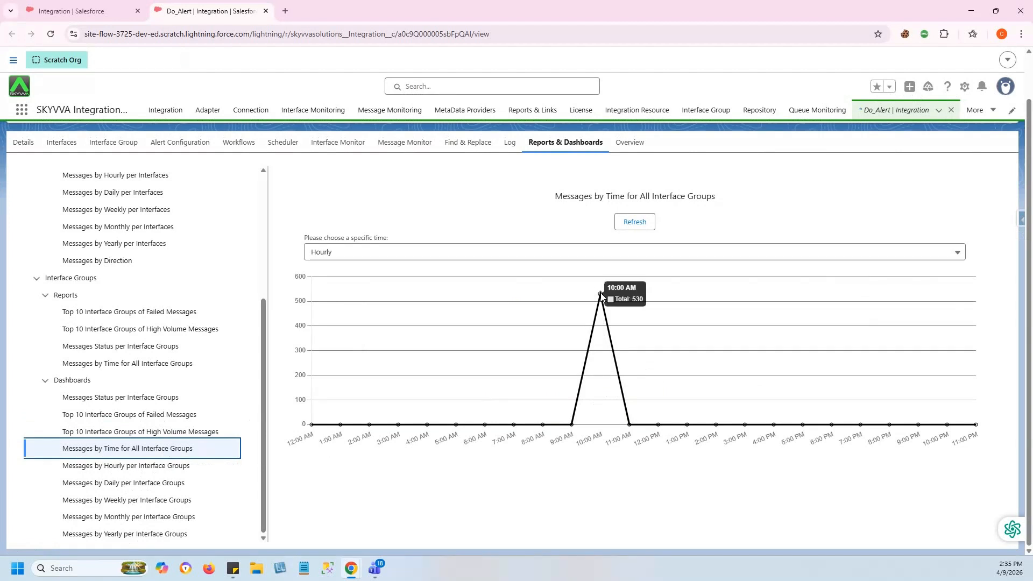
click(378, 257)
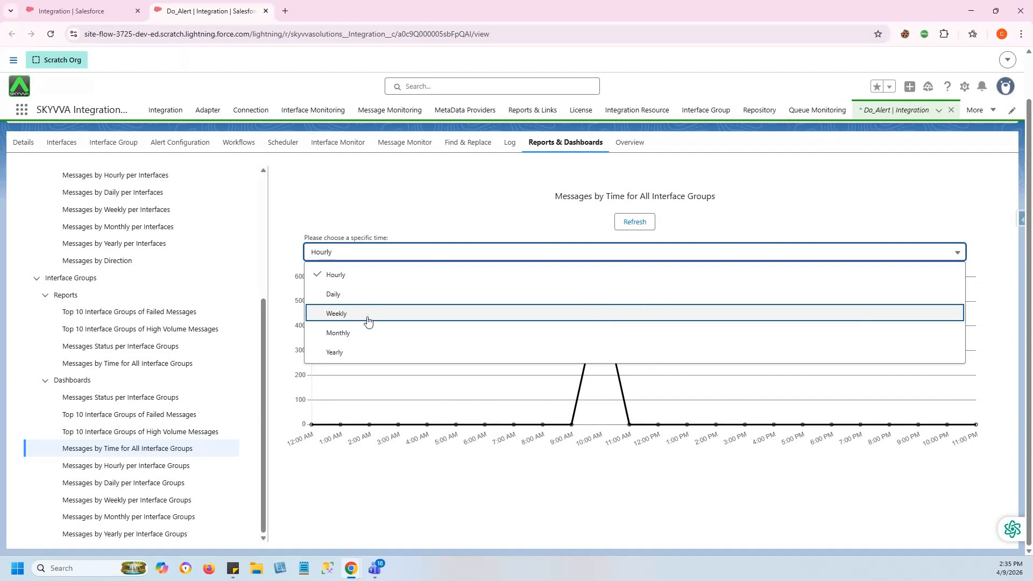
click(347, 297)
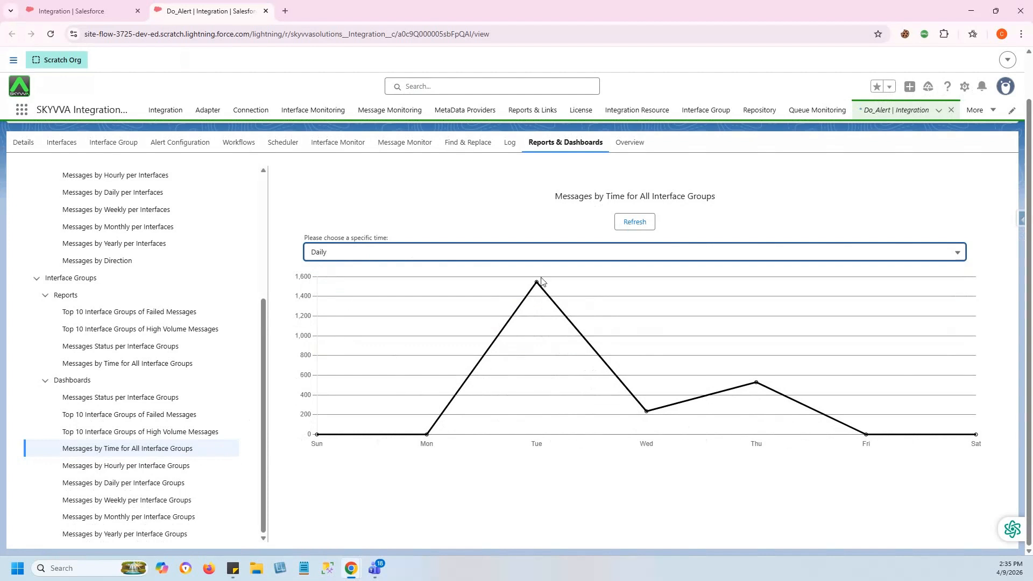
mouse_move(537, 285)
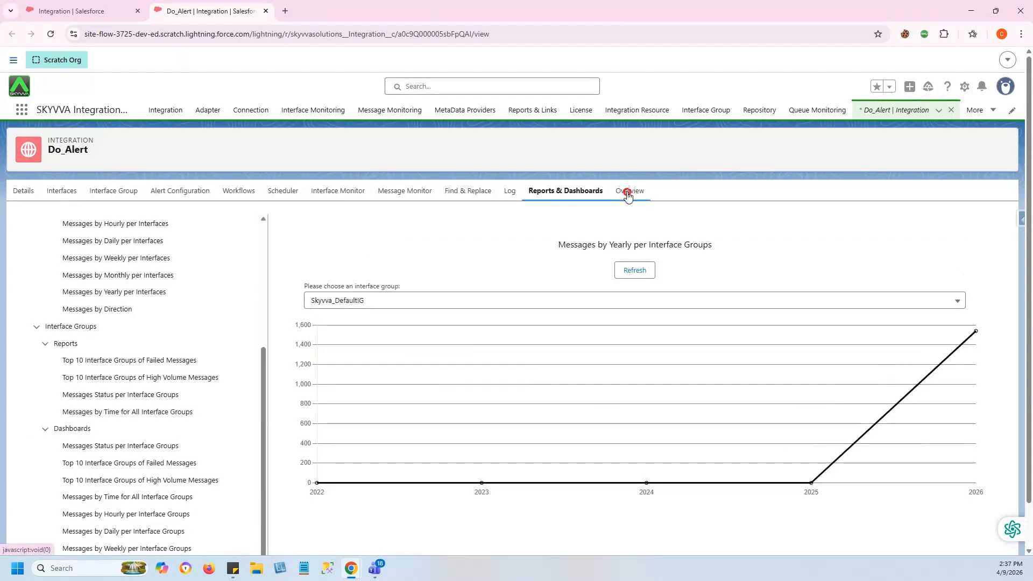
Open the Overview of the Do_Alert integration
click(628, 192)
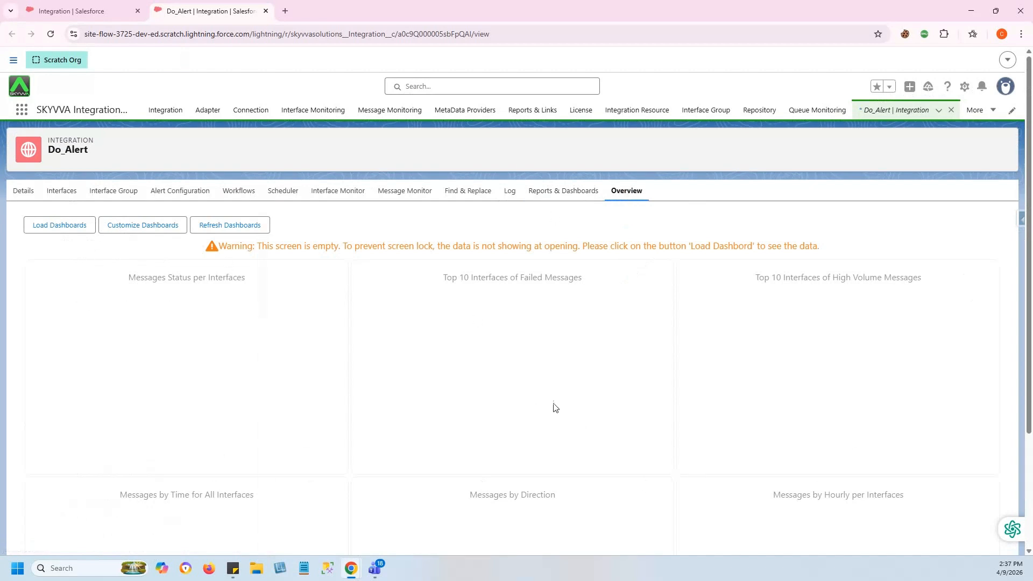
Load the dashboards in the Do_Alert Overview and look through all the message charts
click(50, 227)
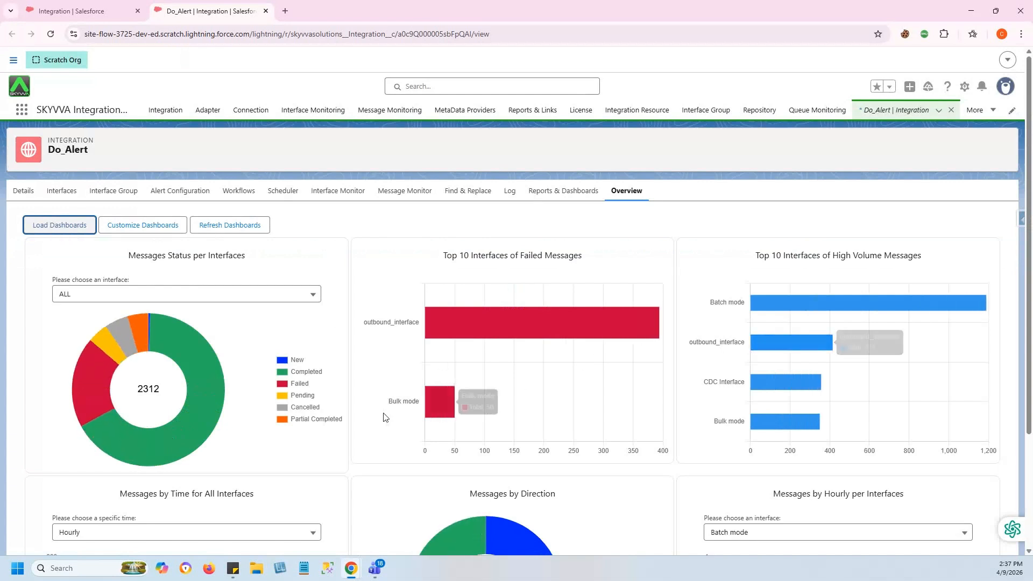
scroll(384, 417, down, 3)
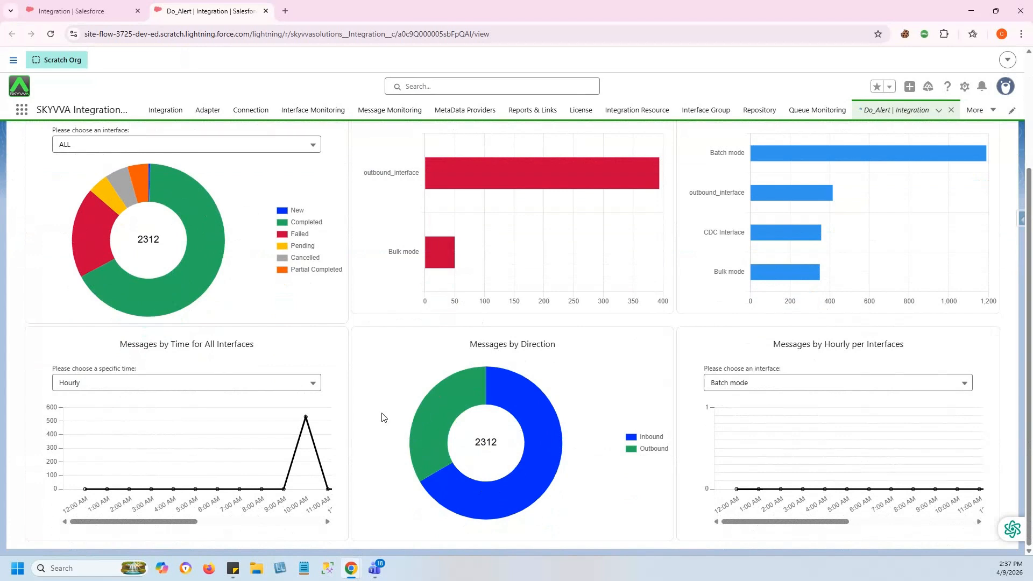
scroll(384, 417, up, 3)
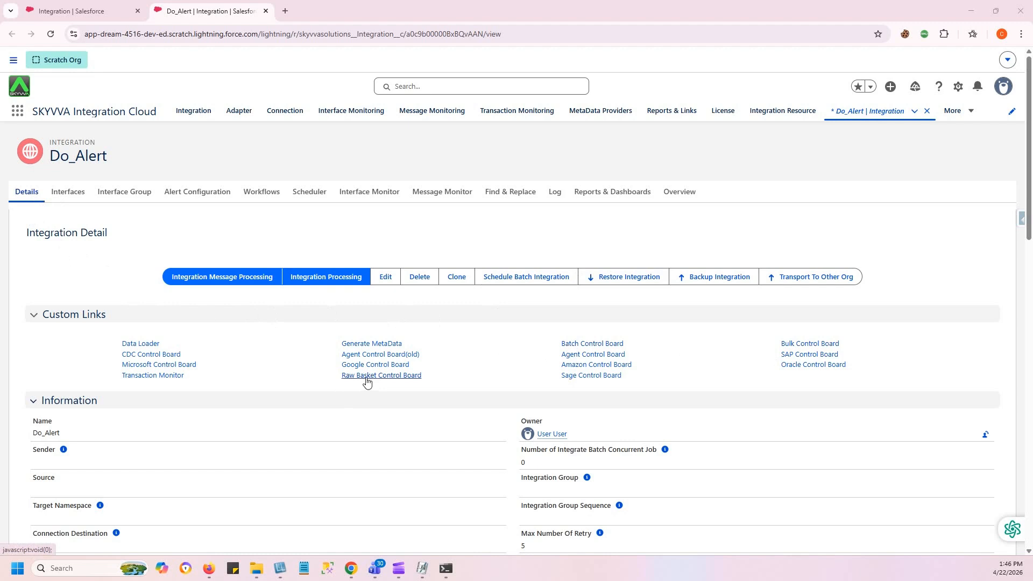
Open the Batch Control Board of Do_Alert and look through the records in its Working Basket
click(590, 351)
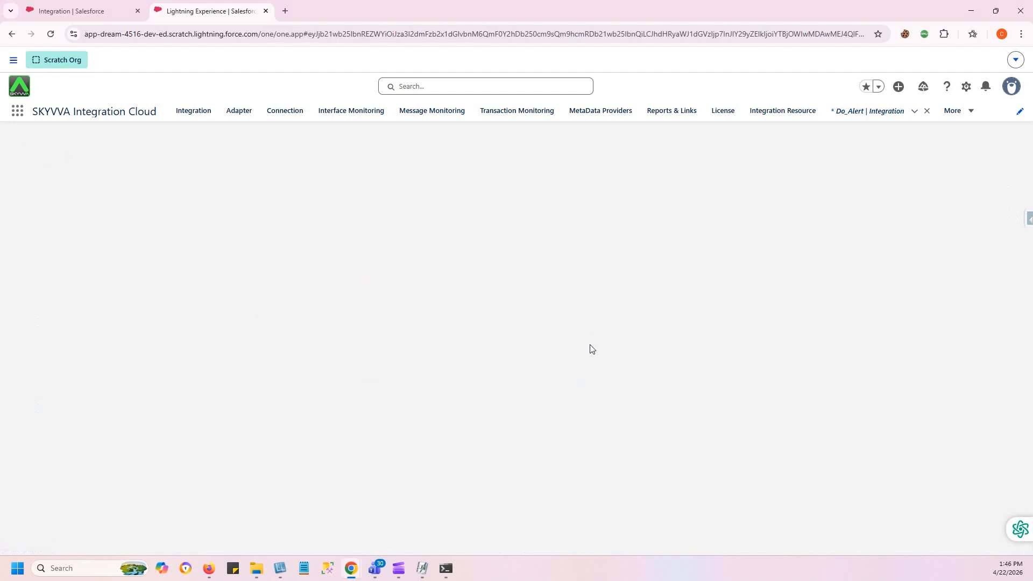
scroll(407, 397, down, 2)
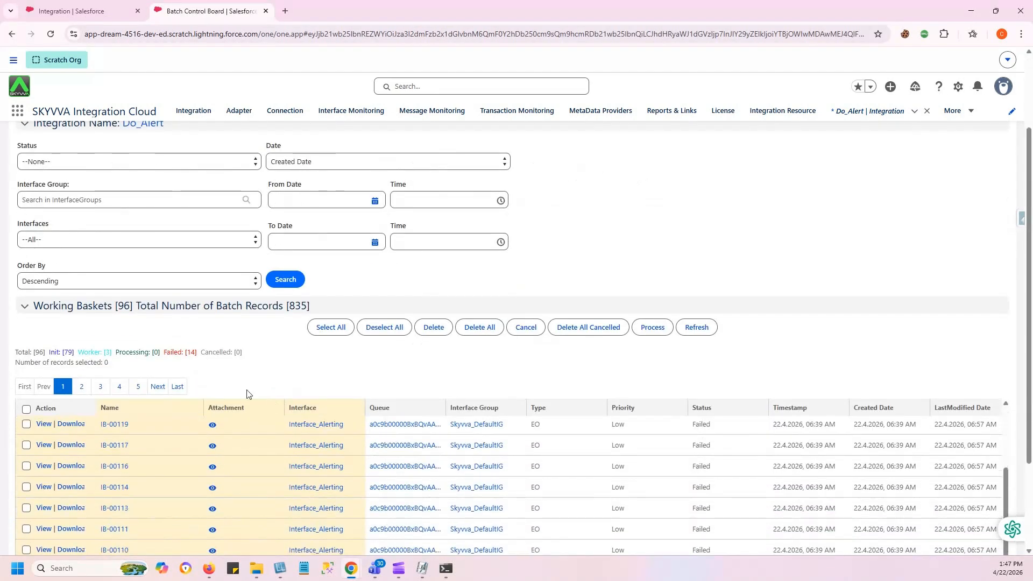
scroll(393, 525, down, 5)
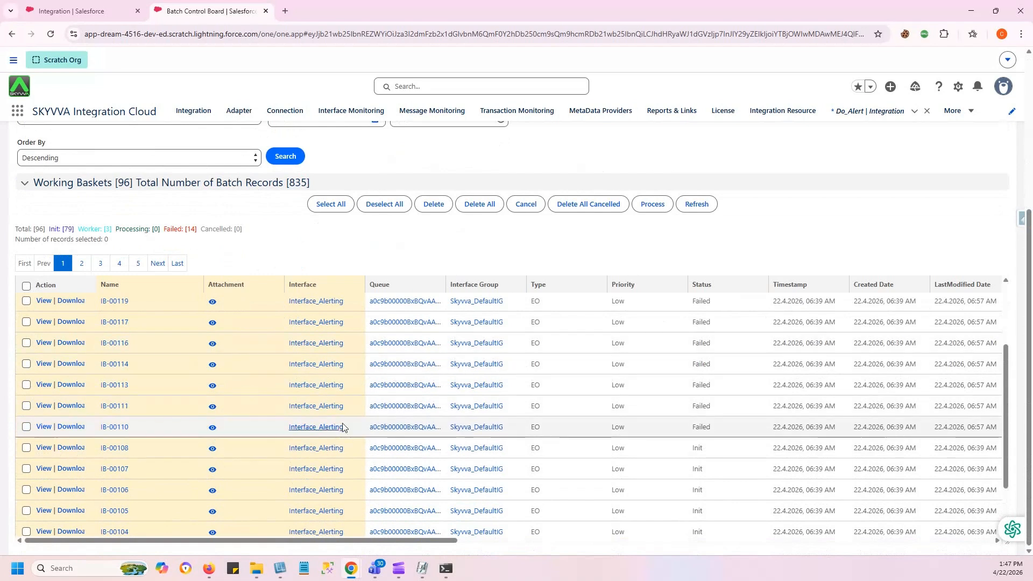
scroll(473, 302, up, 3)
scroll(471, 226, up, 5)
Open the Batch Control Board's Reports & Dashboards and expand the Reports and Dashboards categories under Interface
click(640, 172)
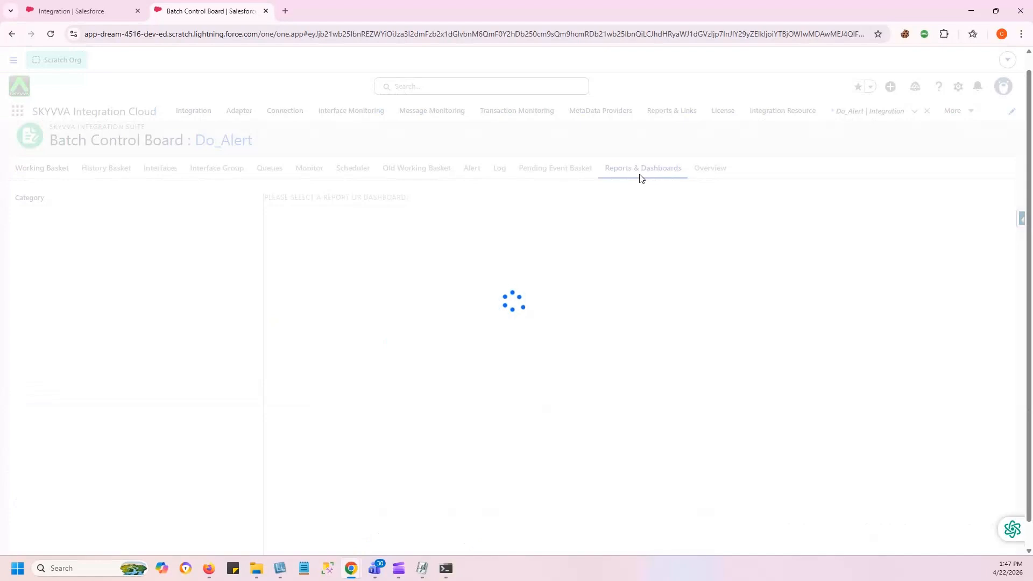
click(37, 229)
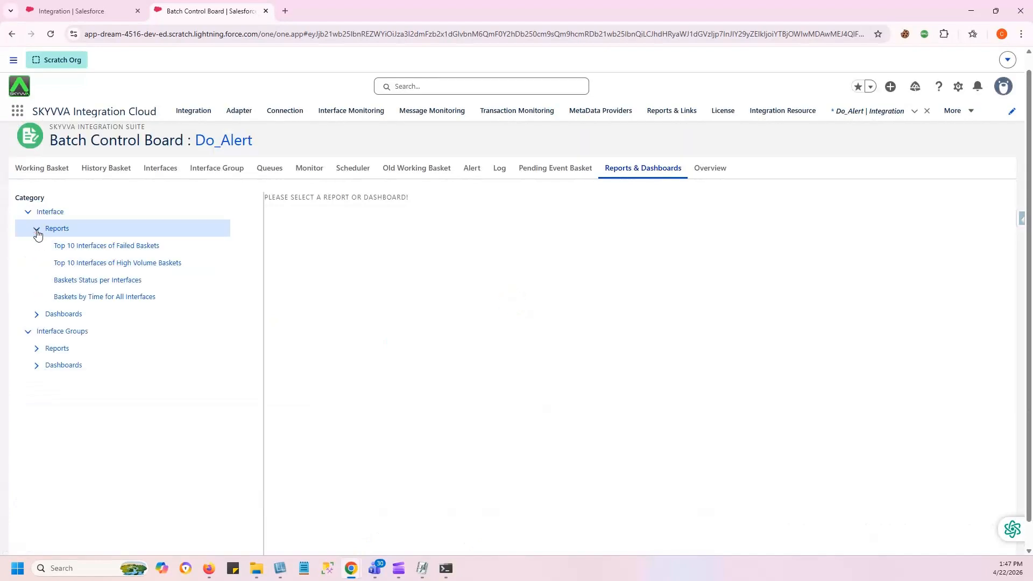
click(36, 314)
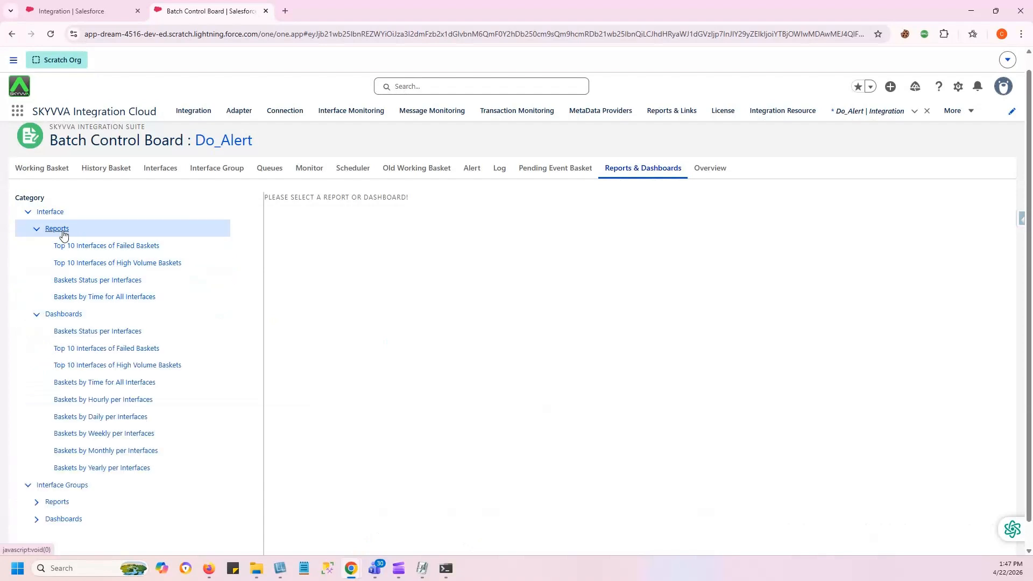
View the interface reports for top 10 failed baskets, top 10 high volume baskets, and baskets status per interface
click(122, 246)
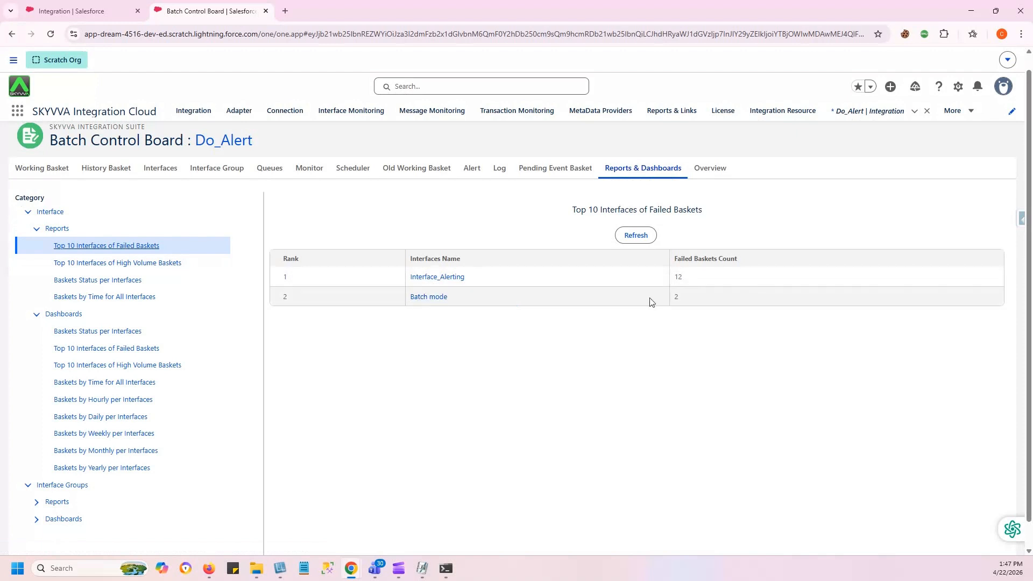
click(101, 267)
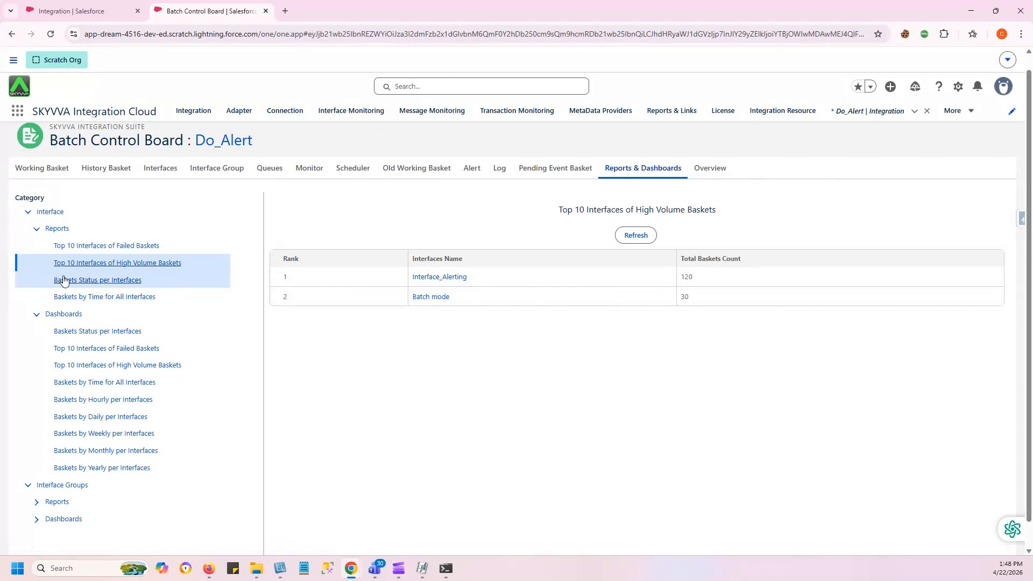
click(117, 281)
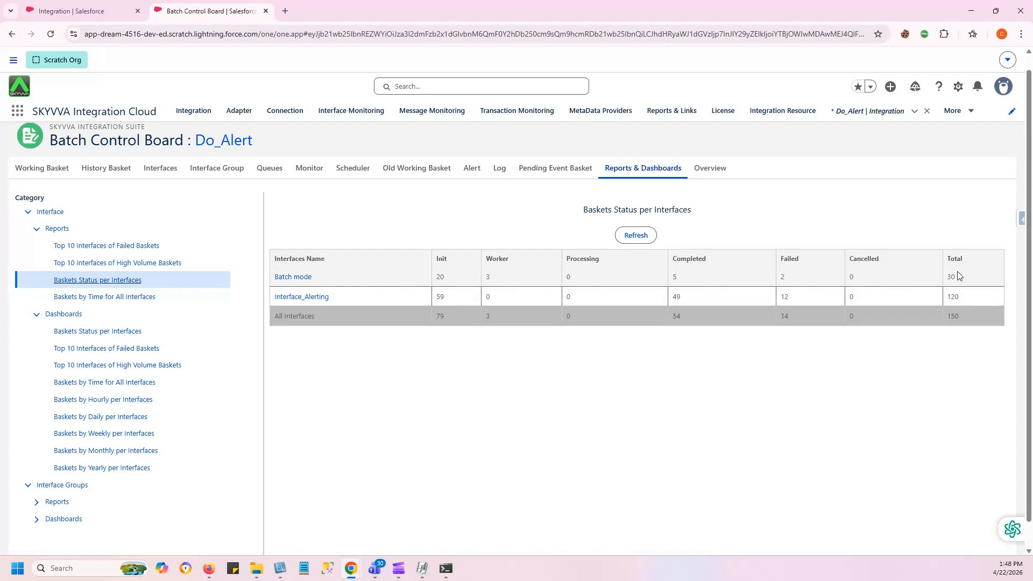
Open the Baskets by Time for All Interfaces report, set its time to Daily, and review the basket counts by weekday
click(113, 303)
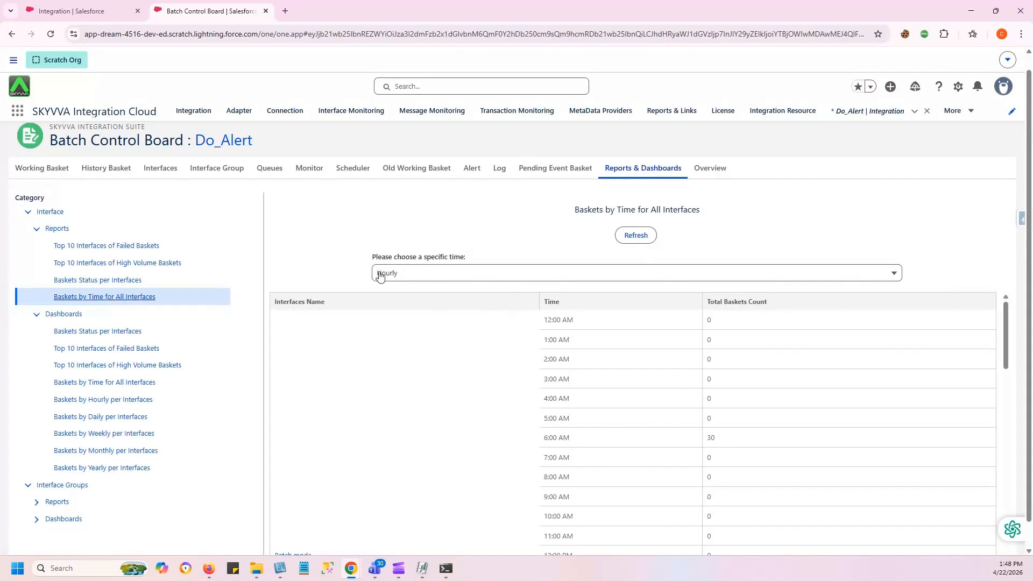
click(492, 269)
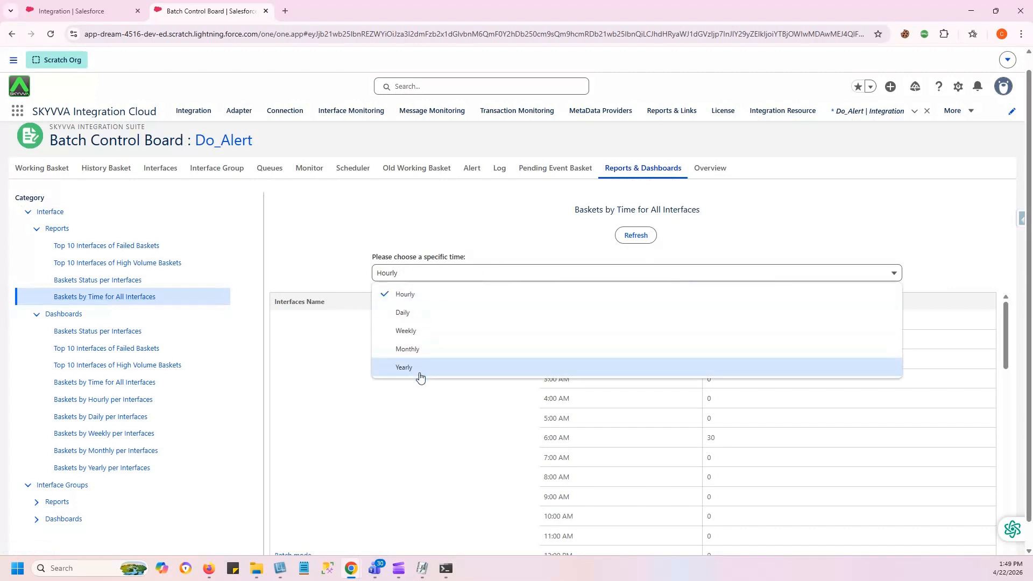
click(451, 399)
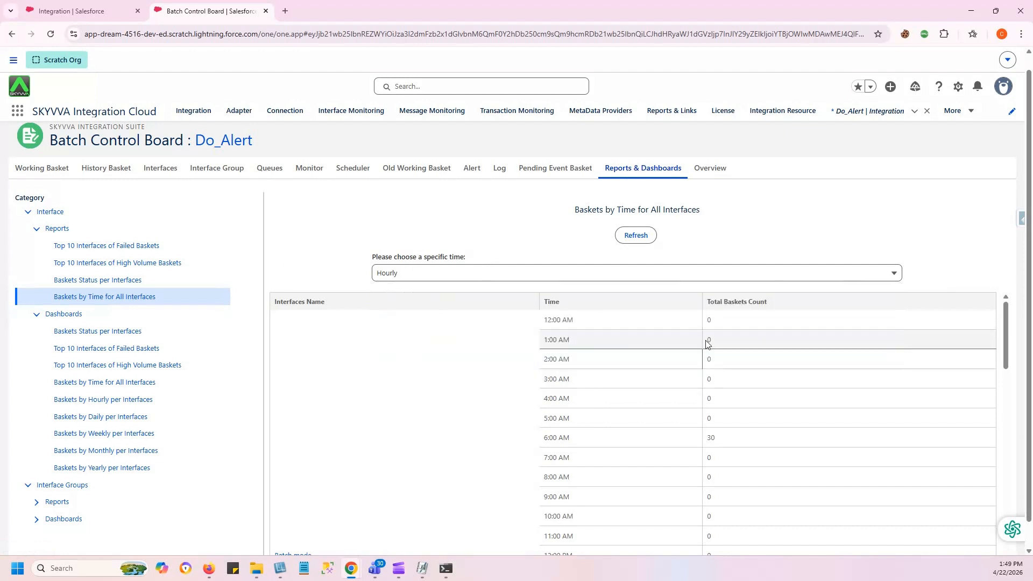
scroll(706, 345, down, 1)
scroll(706, 345, down, 1)
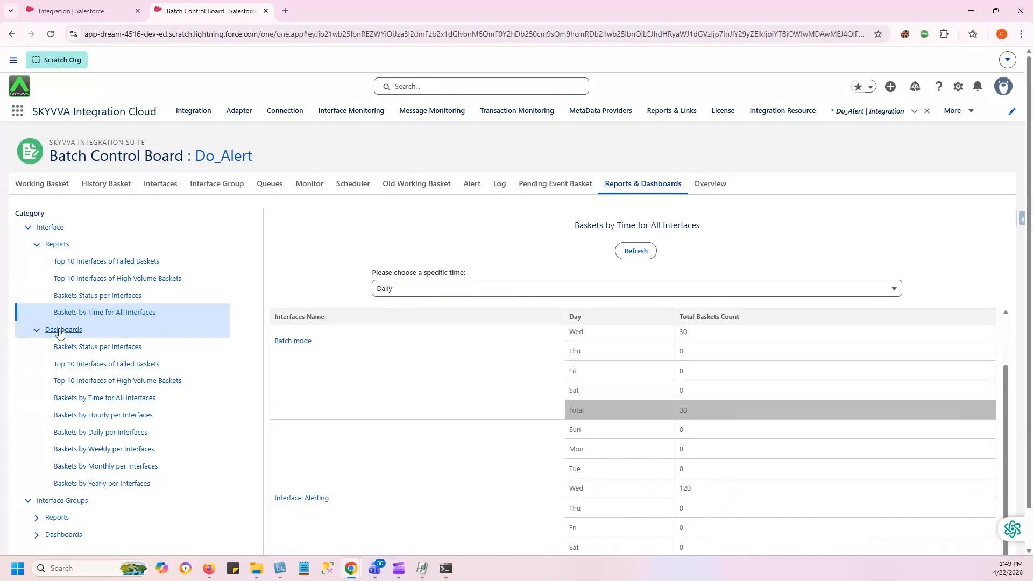
Open the Baskets Status per Interfaces dashboard and check the counts of its status segments
click(105, 349)
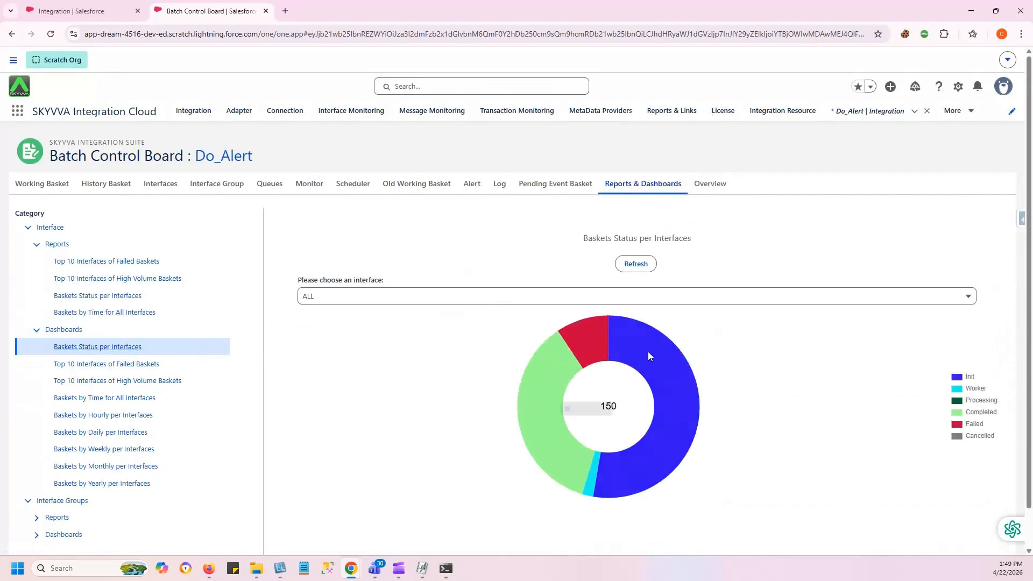
mouse_move(589, 345)
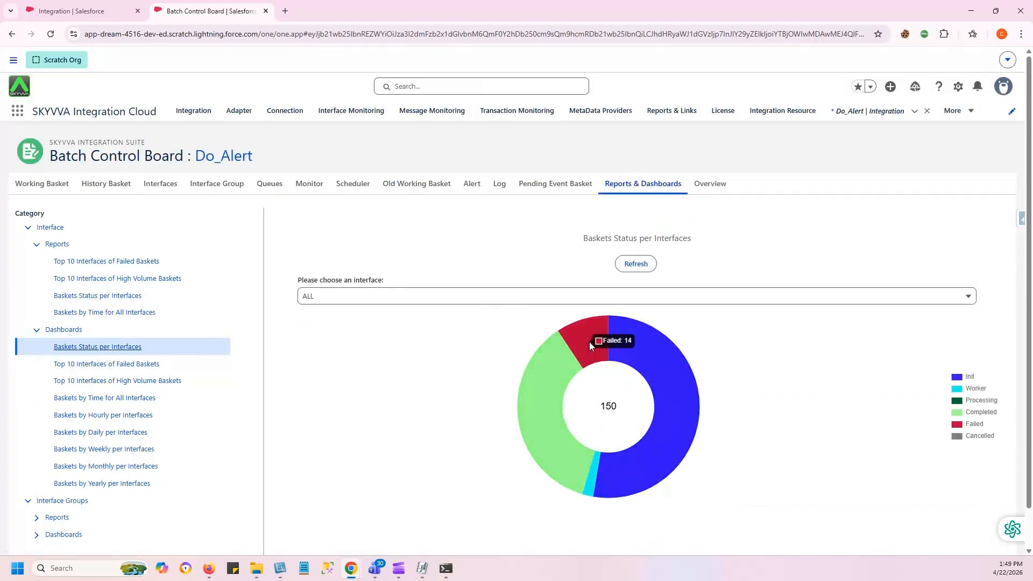
mouse_move(644, 344)
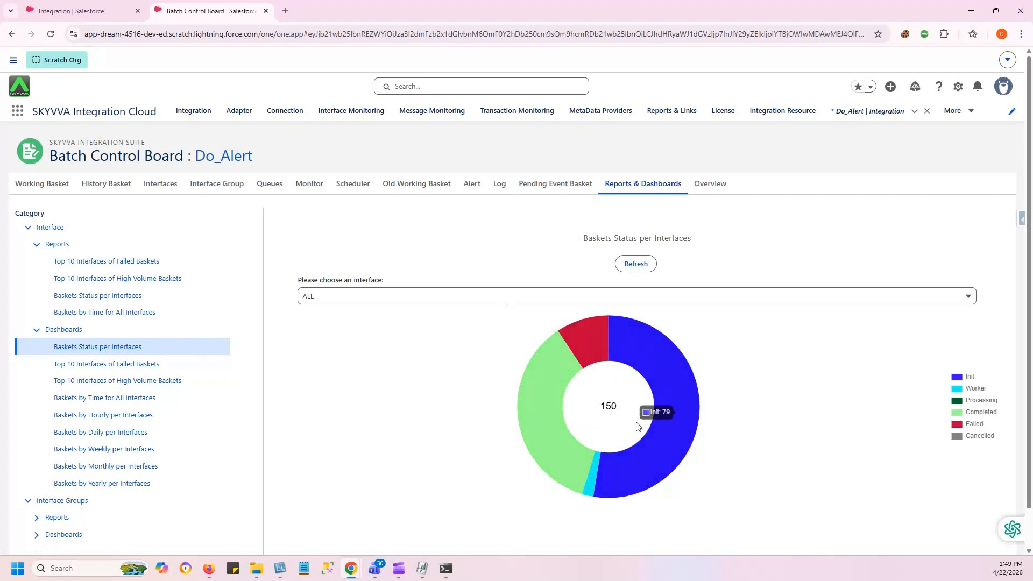
mouse_move(535, 452)
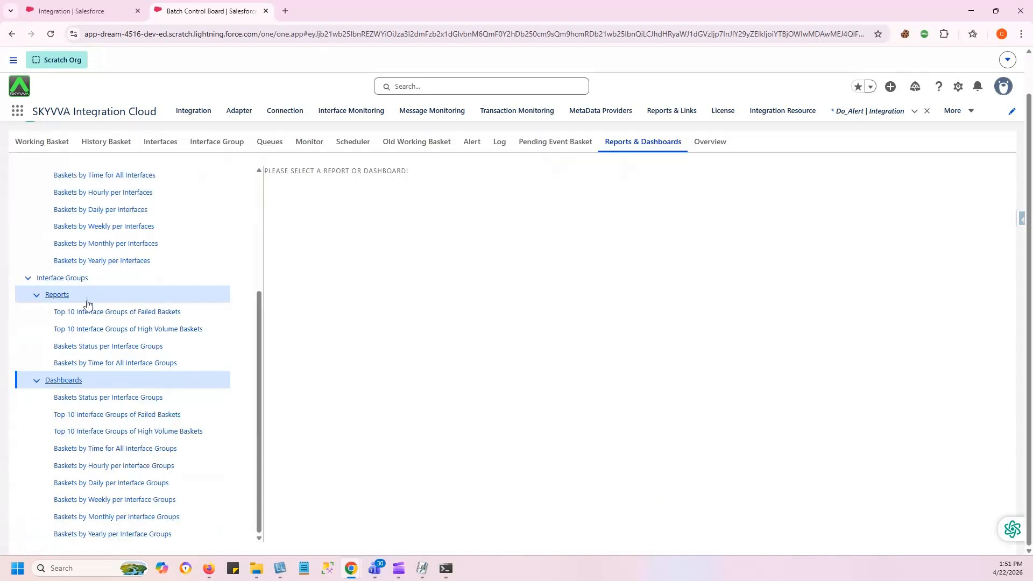
View the interface group reports for top 10 failed baskets, top 10 high volume baskets, and baskets status per interface group
click(90, 313)
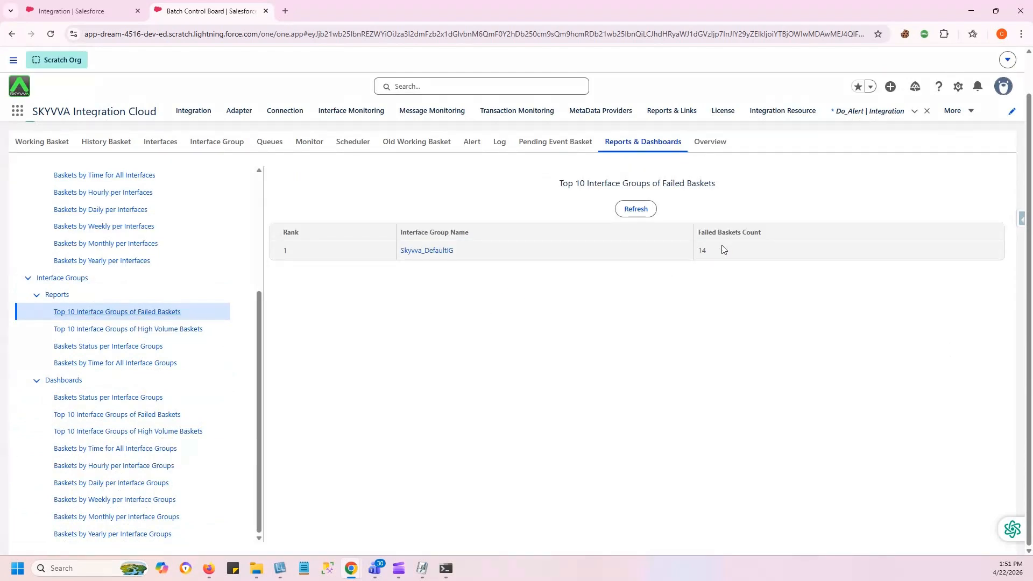
click(115, 332)
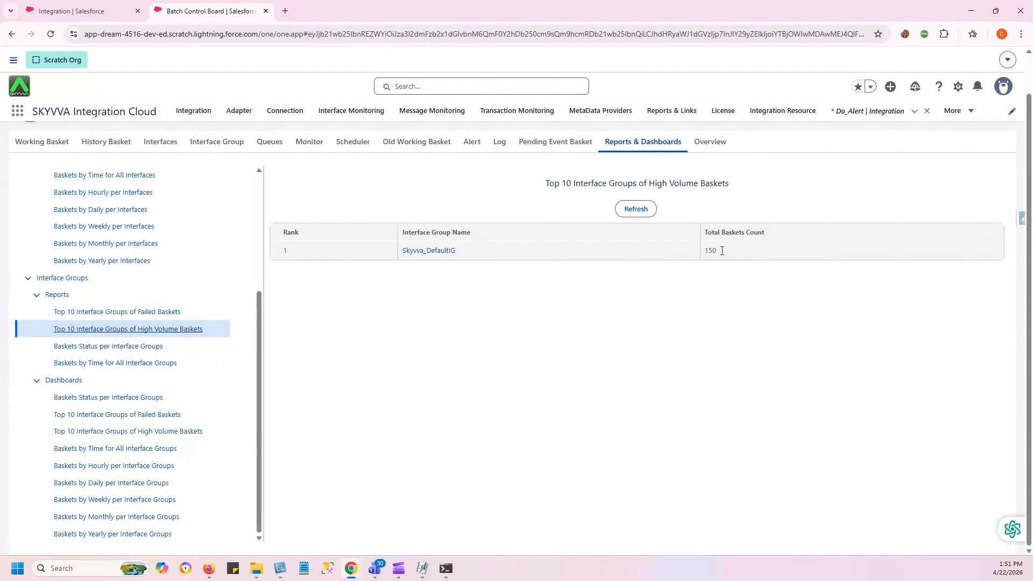
click(132, 351)
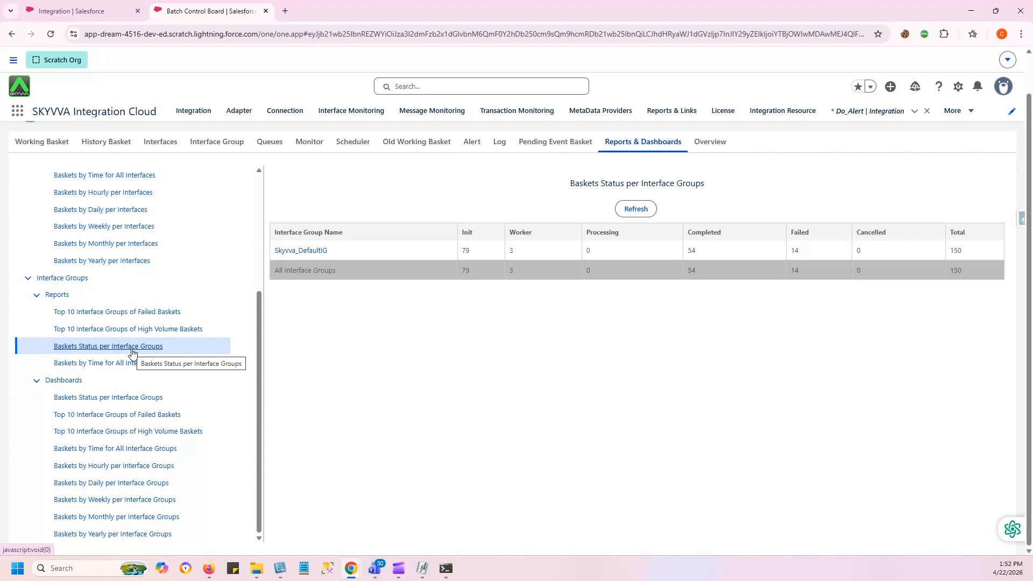
View the interface group dashboards for baskets status, top 10 failed baskets, top 10 high volume baskets, and baskets by time
click(191, 397)
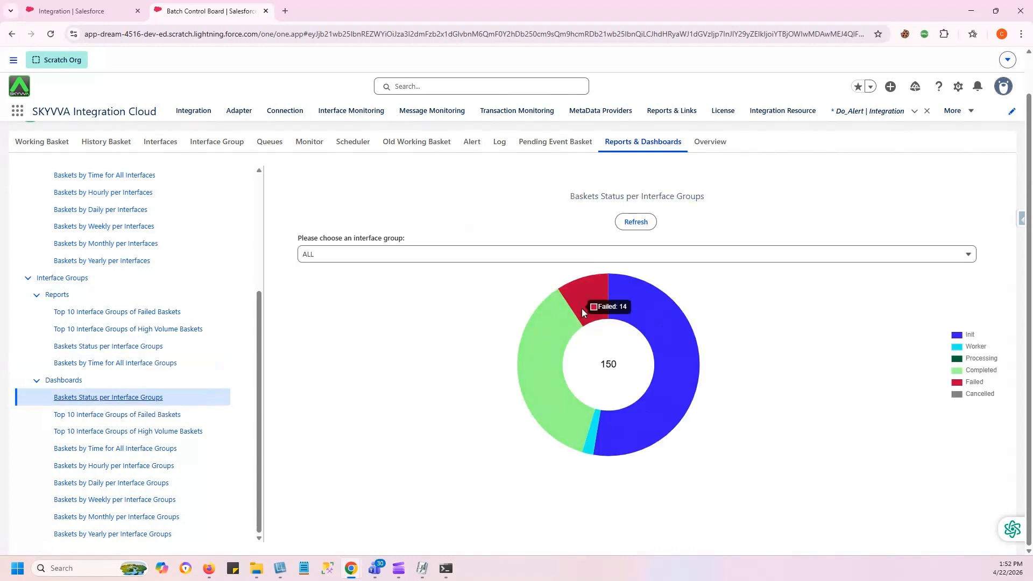
click(131, 415)
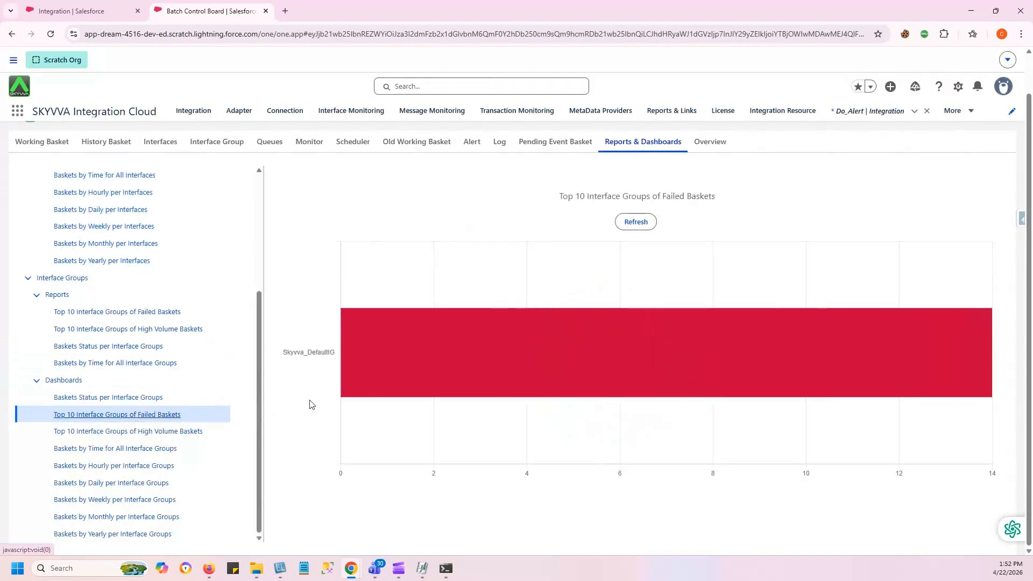
mouse_move(395, 373)
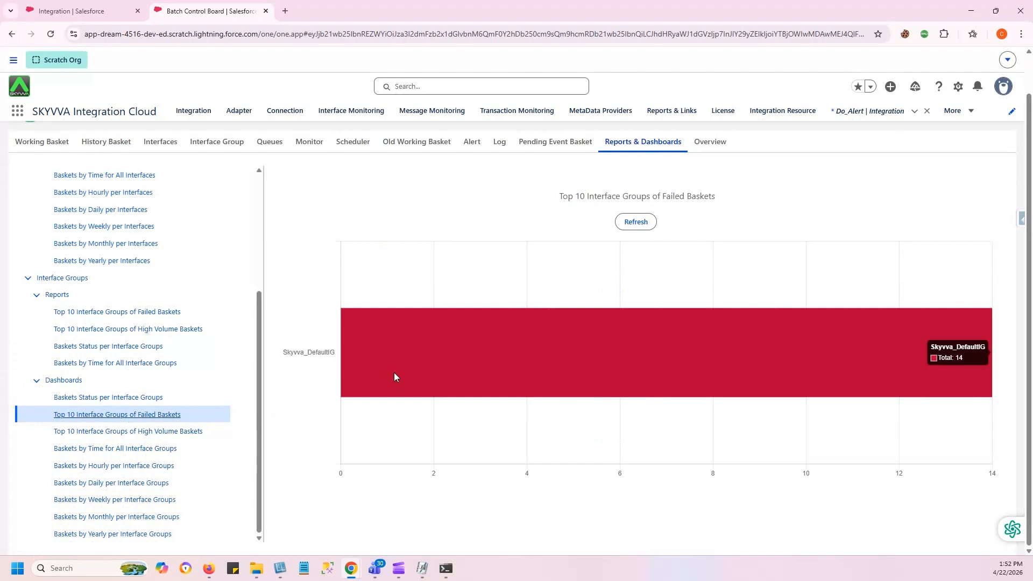
click(190, 436)
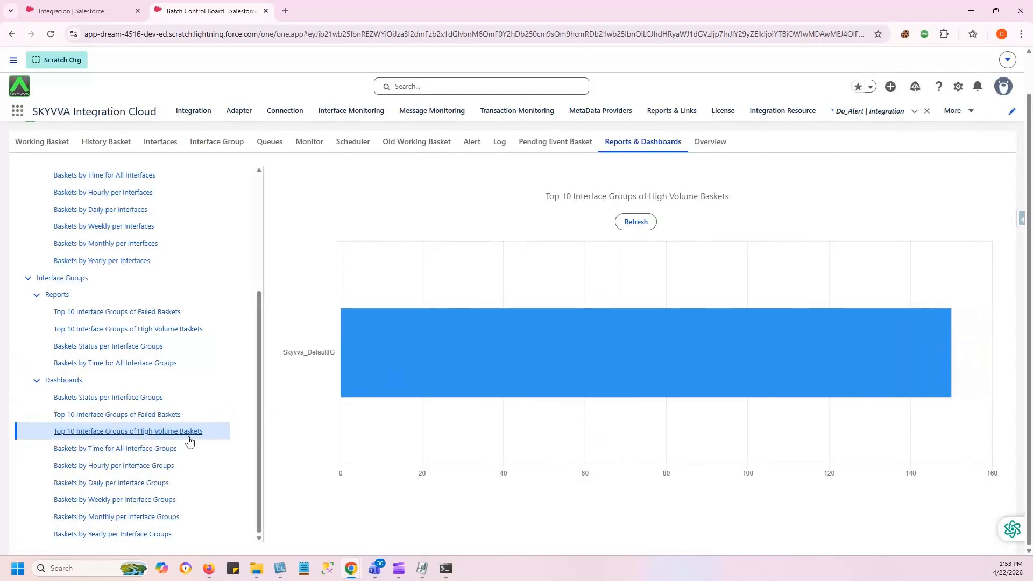
click(134, 455)
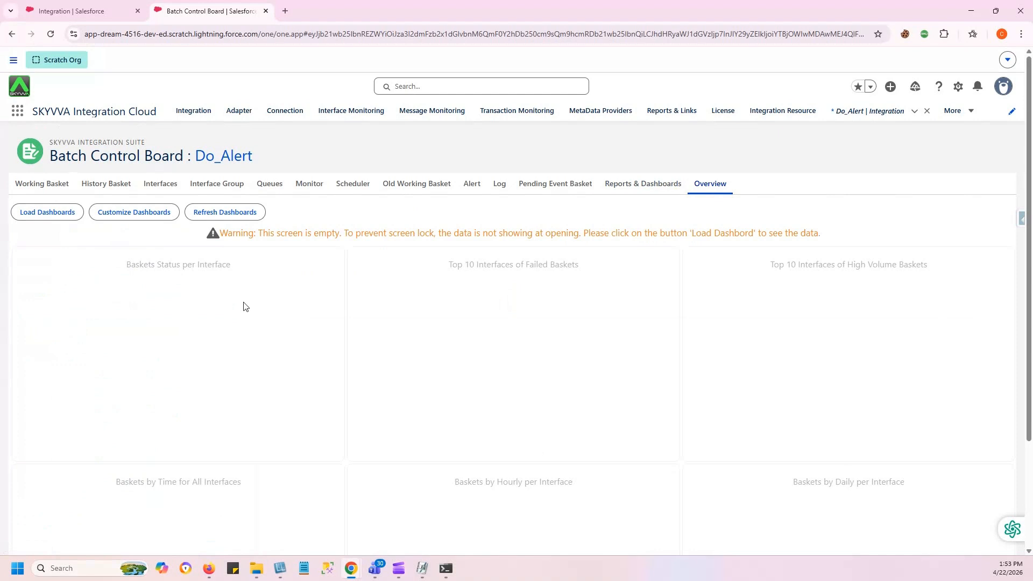
Load the dashboards in the Batch Control Board's Overview, look through the basket charts, and refresh them
click(36, 212)
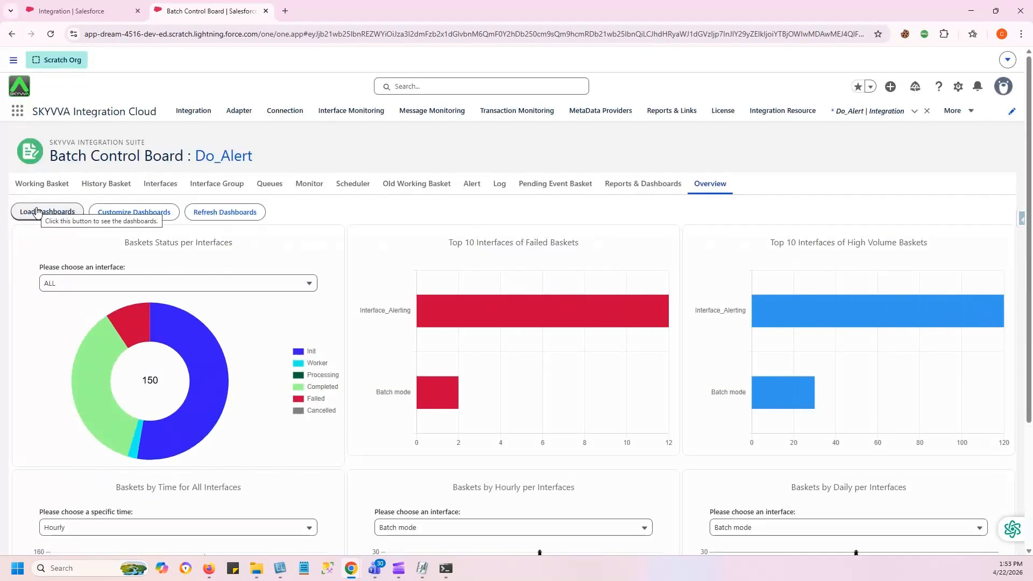
scroll(602, 372, down, 1)
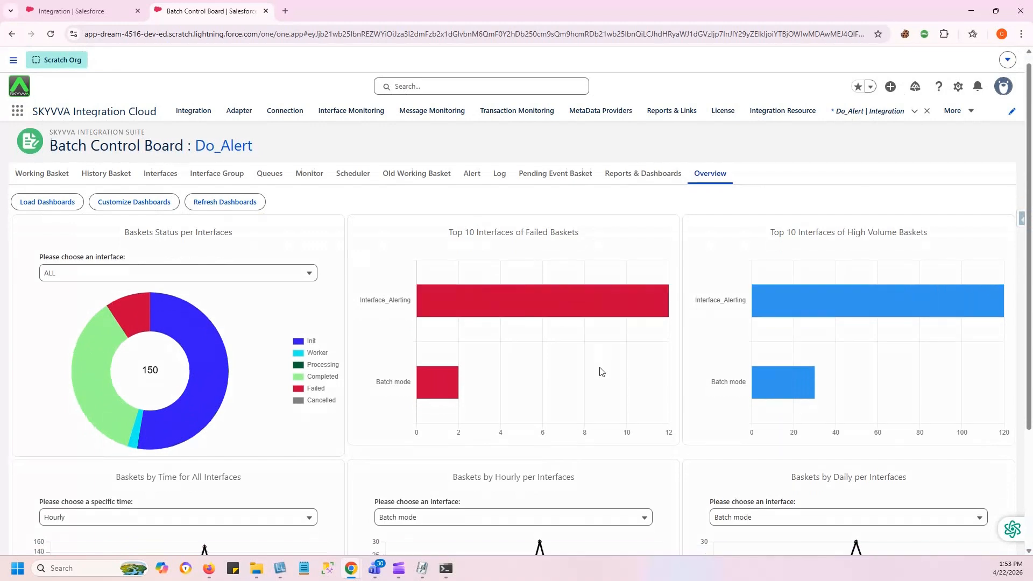
scroll(601, 372, down, 3)
scroll(597, 379, up, 3)
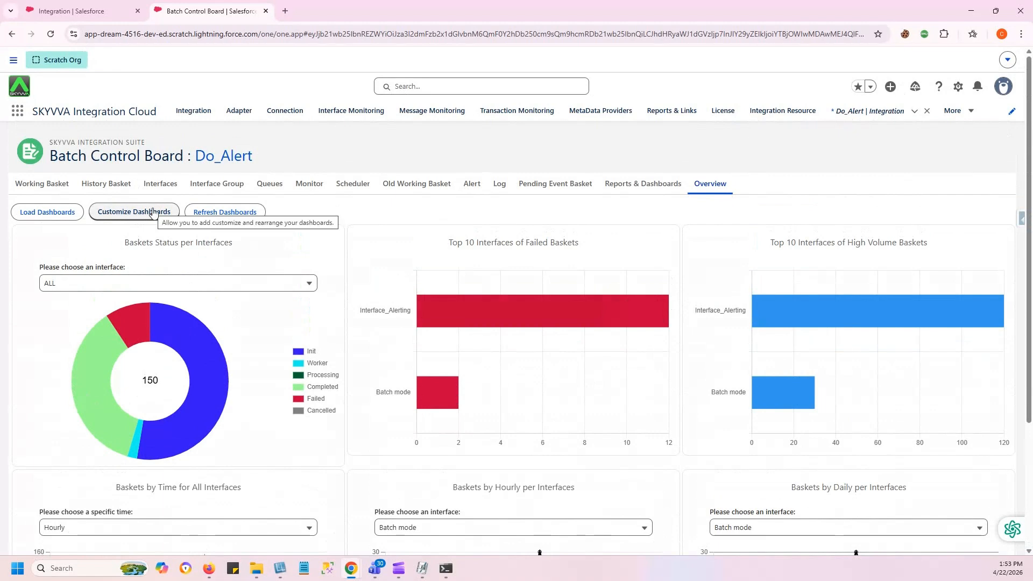
click(203, 212)
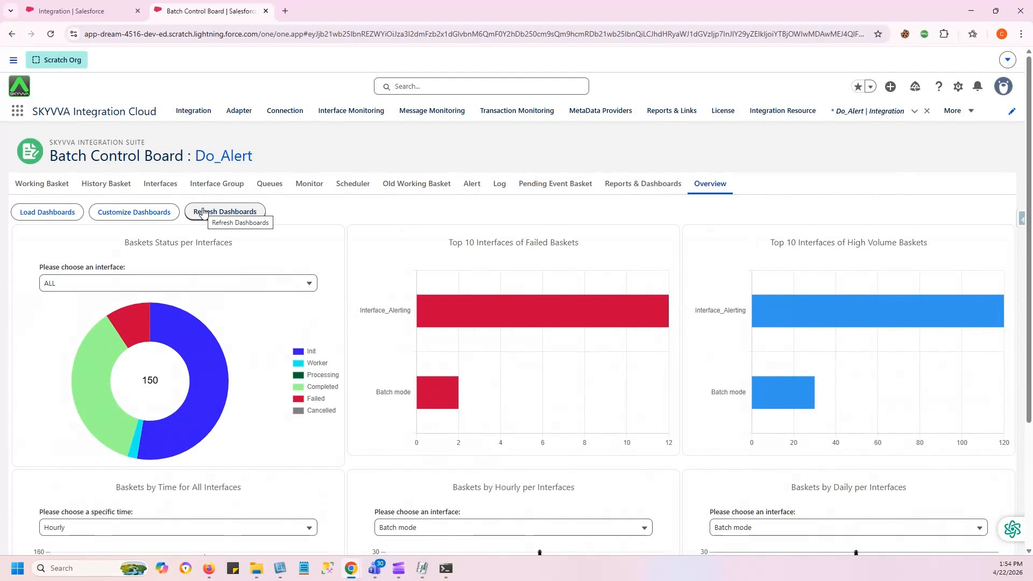
Return to the Working Basket and look through the basket records and their statuses
click(53, 185)
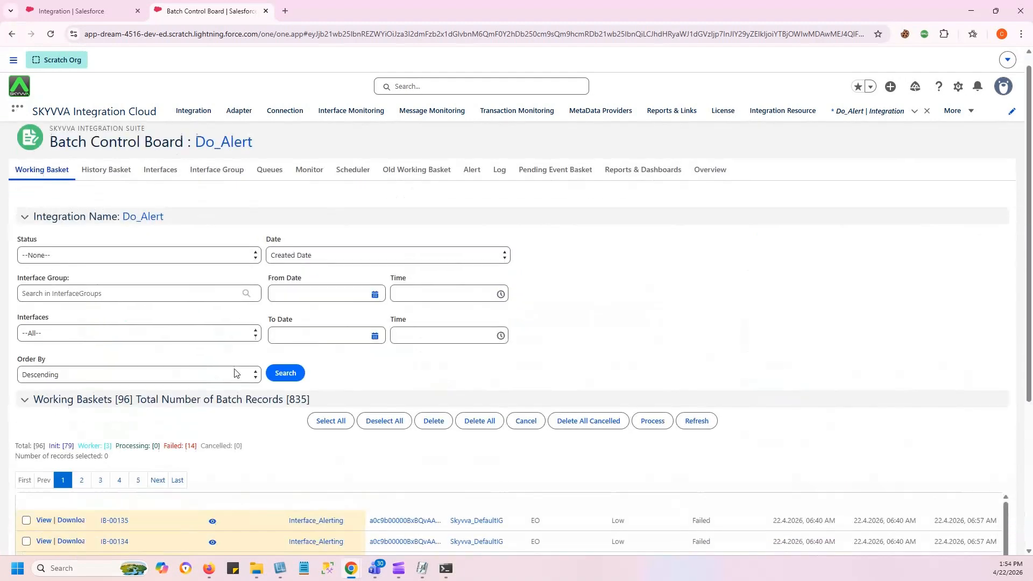
scroll(236, 377, down, 2)
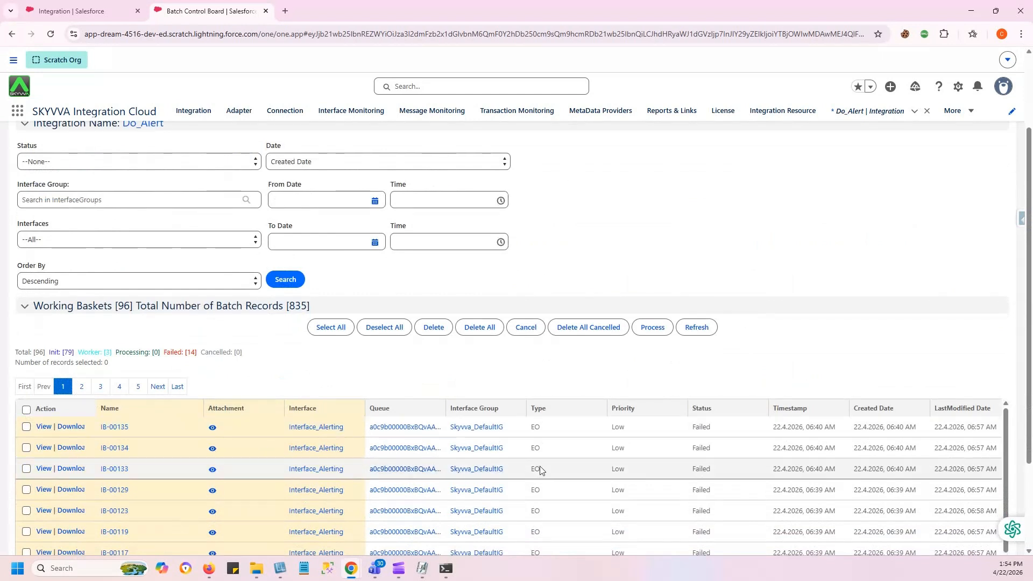
scroll(541, 469, down, 3)
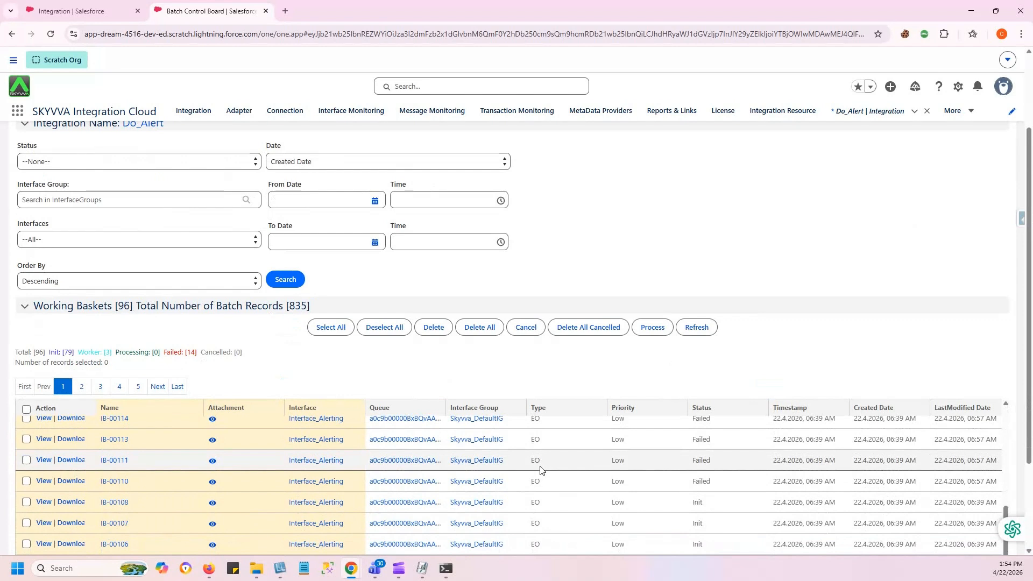
scroll(540, 470, up, 3)
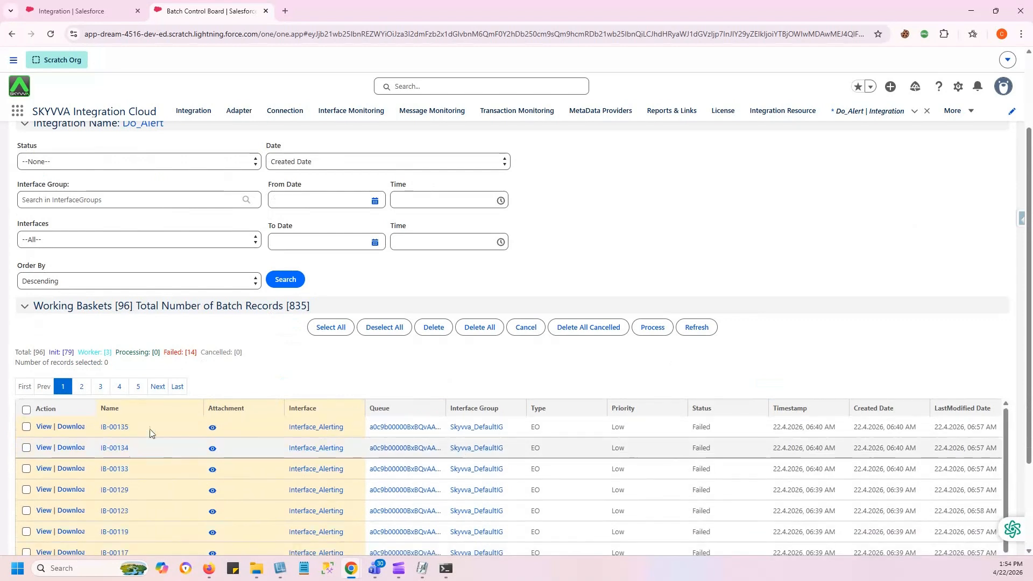
scroll(347, 257, up, 2)
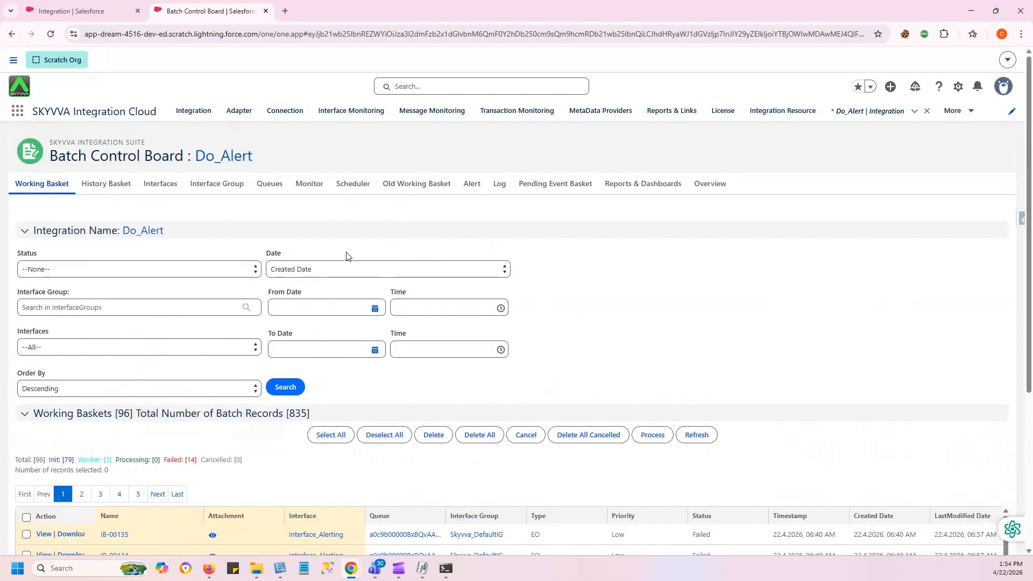
Reopen the Batch Control Board's Reports & Dashboards and open the Top 10 Interfaces of Failed Baskets report
click(653, 183)
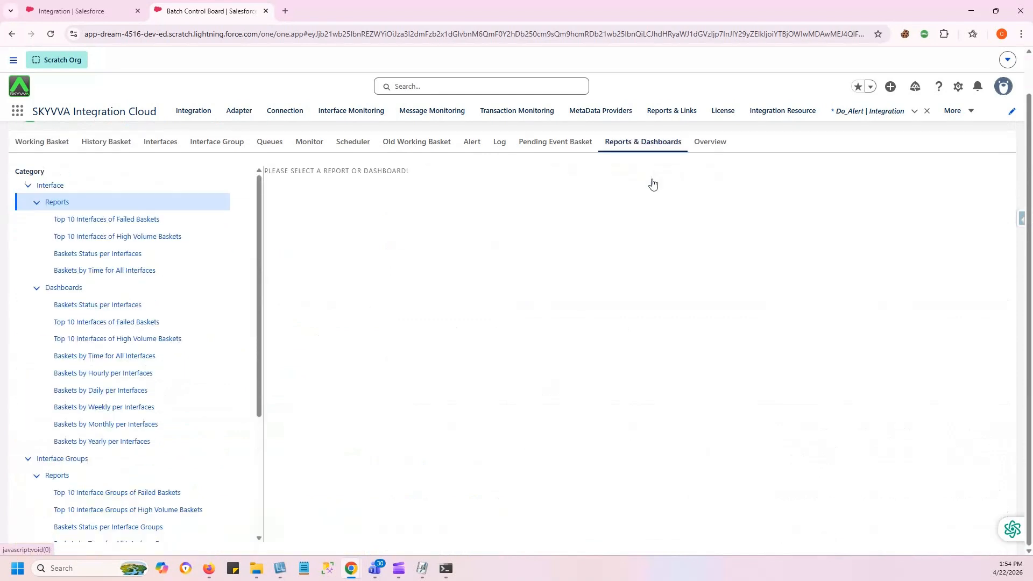
click(142, 220)
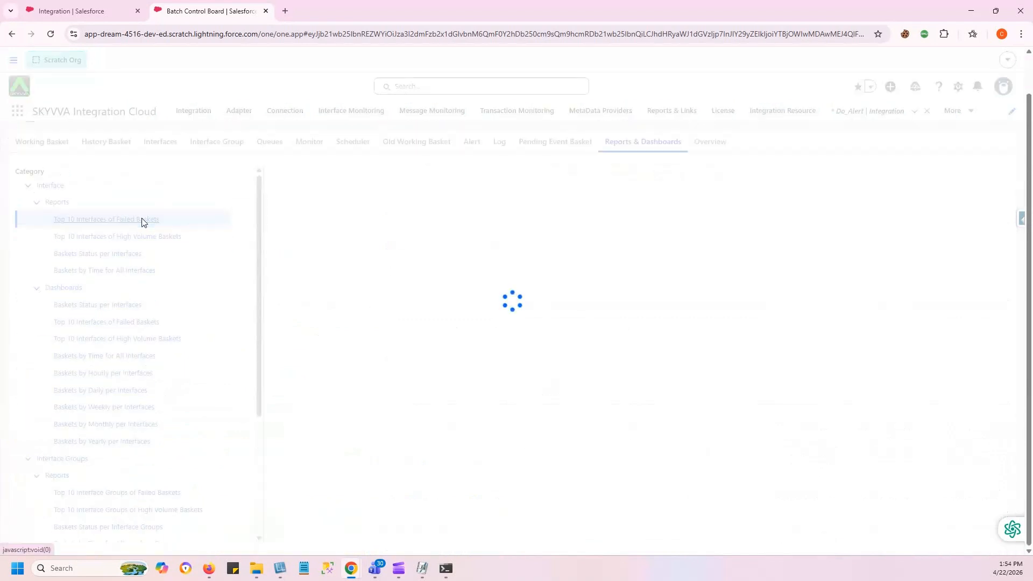